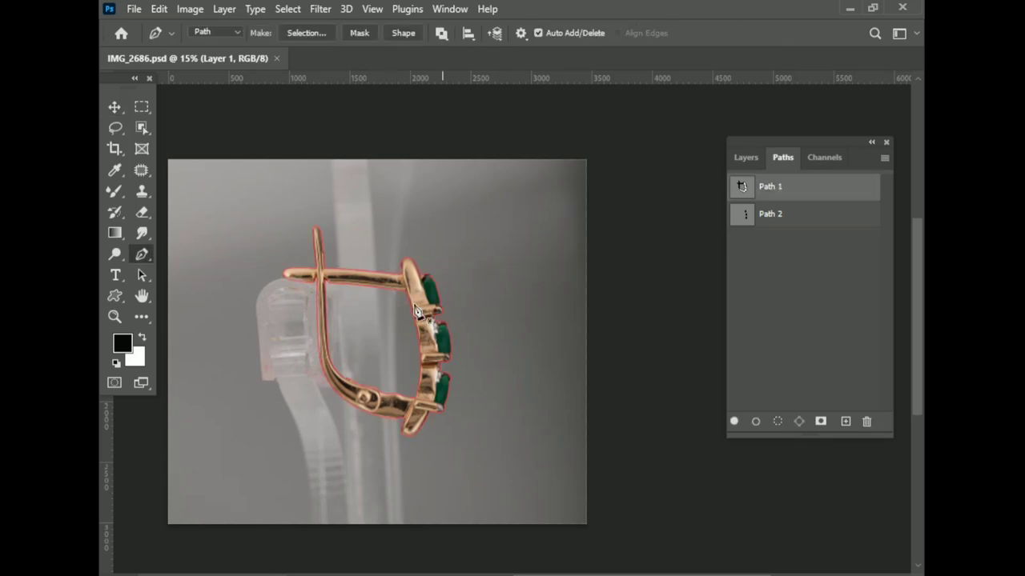
Turn the earring outline path into a selection and copy the earring onto its own layer
scroll(423, 291, up, 5)
scroll(448, 304, down, 2)
scroll(475, 265, down, 2)
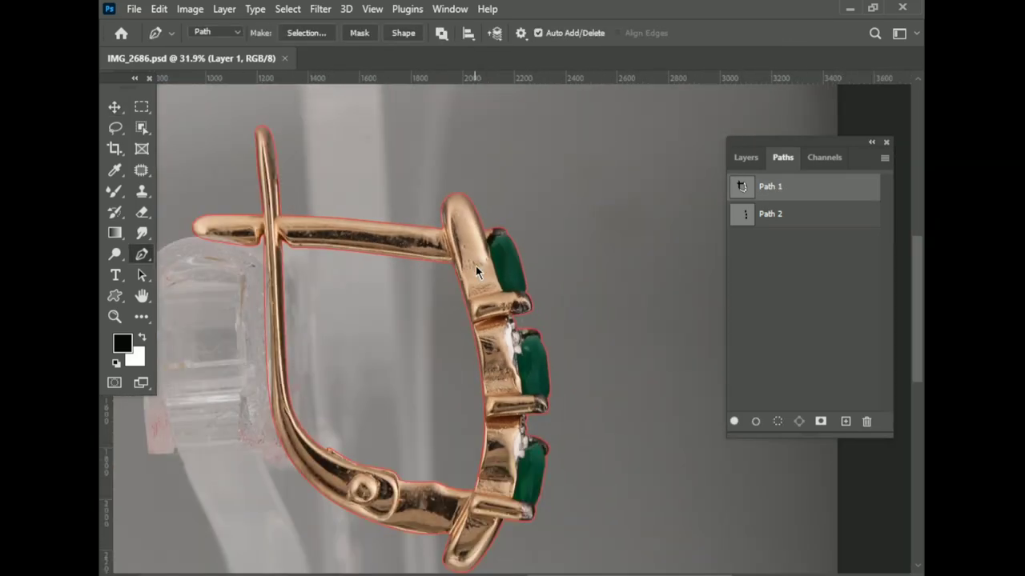
right_click(476, 265)
click(556, 295)
key(Return)
key(ctrl+j)
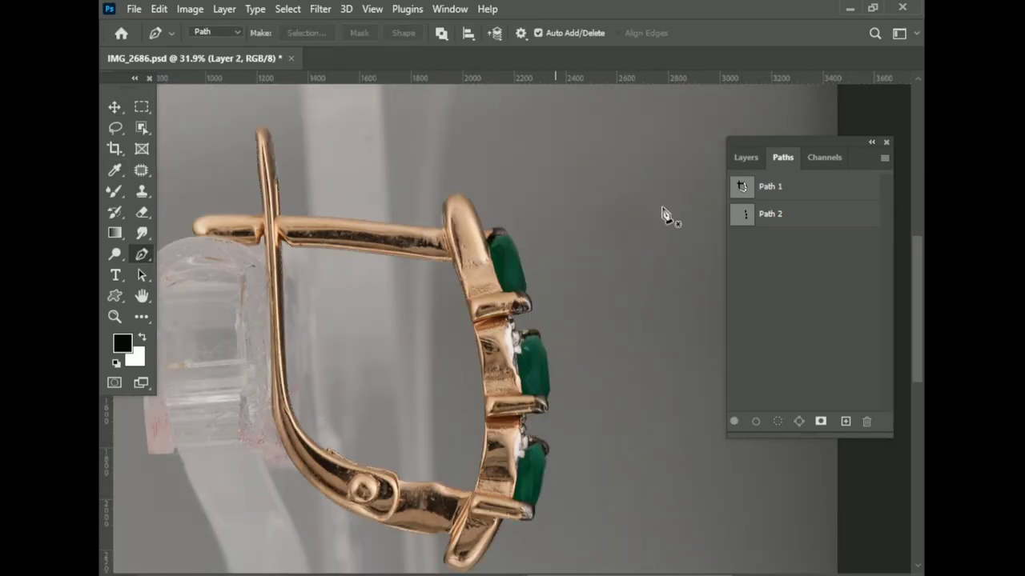
Hide the original background, put a white-filled layer beneath the earring, and remove Layer 1
click(745, 157)
click(739, 319)
click(867, 480)
key(ctrl+BackSpace)
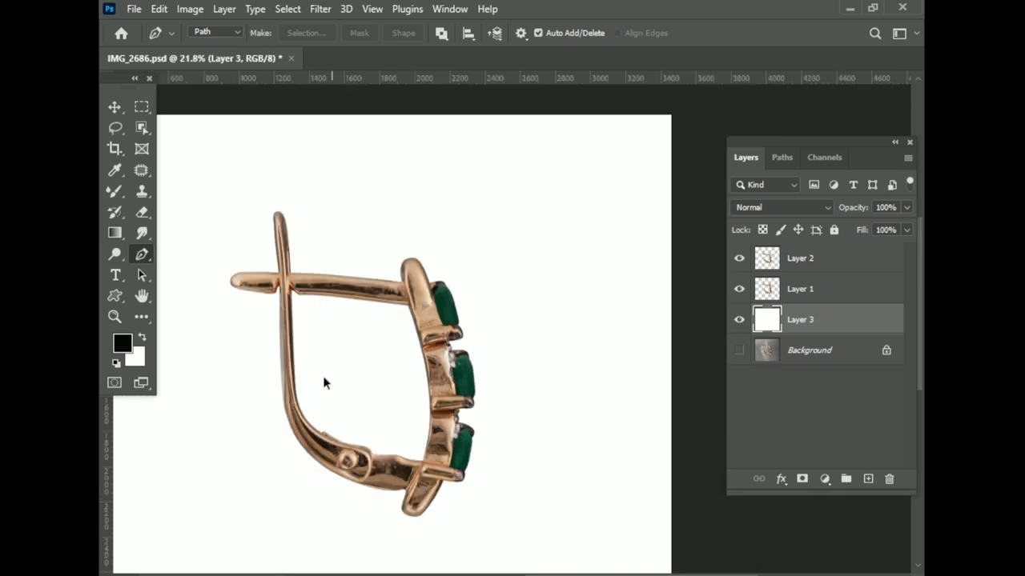
key(v)
click(815, 293)
click(800, 258)
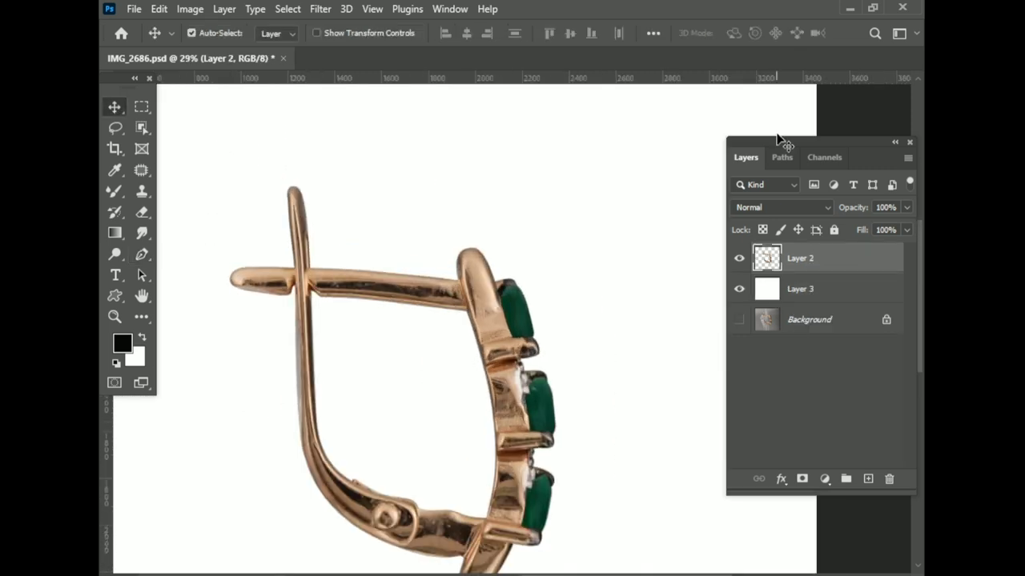
Load the green stones path as a selection and lock Layer 2's transparency
click(782, 157)
click(770, 214)
key(p)
right_click(524, 320)
click(593, 301)
key(Return)
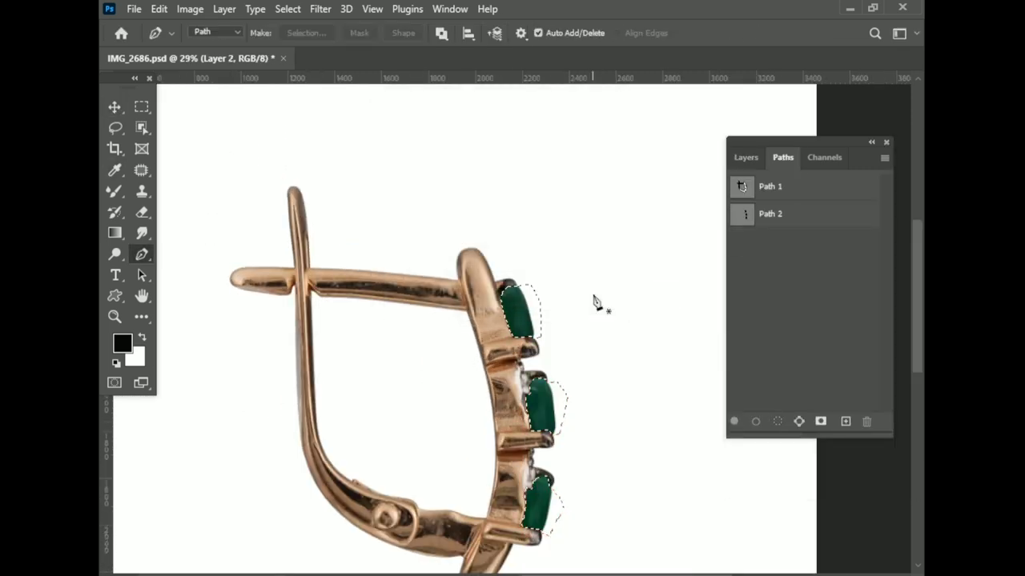
click(745, 157)
click(762, 230)
With the Mixer Brush, smooth the crossbar tip and blend its dark spots into an even band
click(114, 190)
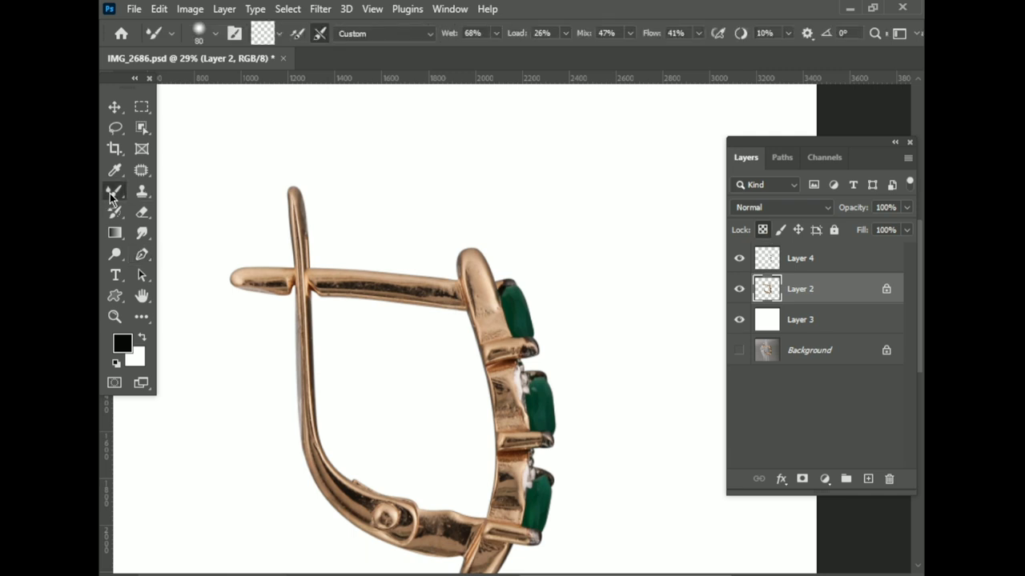
scroll(249, 275, up, 6)
drag(424, 294, 434, 316)
key(bracketleft)
key(bracketleft)
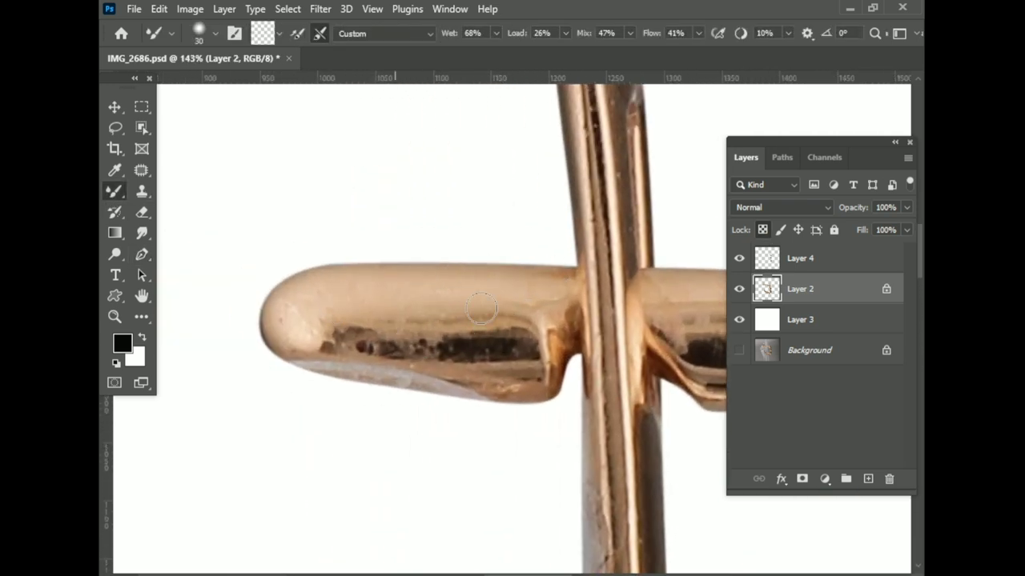
mouse_move(297, 332)
mouse_down()
mouse_move(513, 392)
mouse_move(373, 382)
mouse_move(296, 352)
mouse_move(448, 400)
mouse_move(516, 394)
mouse_up()
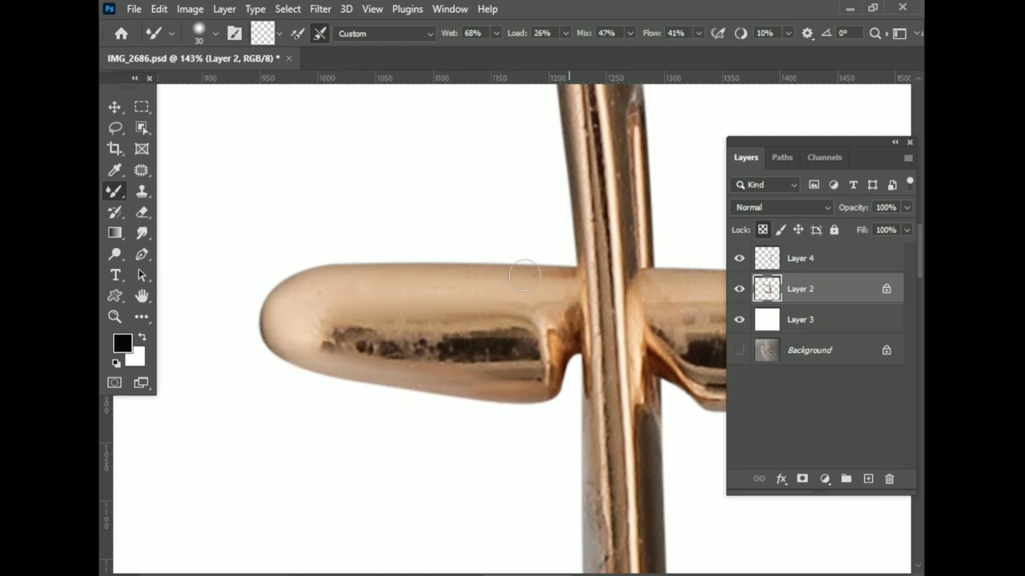
mouse_move(506, 320)
mouse_down()
mouse_move(345, 327)
mouse_move(393, 341)
mouse_up()
mouse_move(521, 328)
mouse_down()
mouse_move(361, 327)
mouse_move(480, 315)
mouse_up()
Smooth the inner-corner shading and blend the left end of the dark band
scroll(552, 318, up, 2)
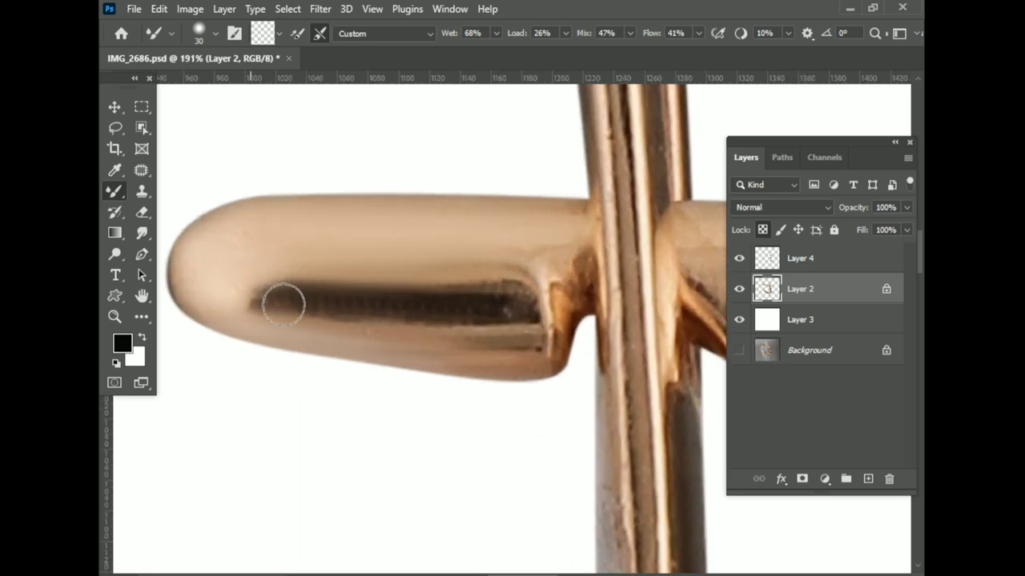
scroll(502, 353, down, 1)
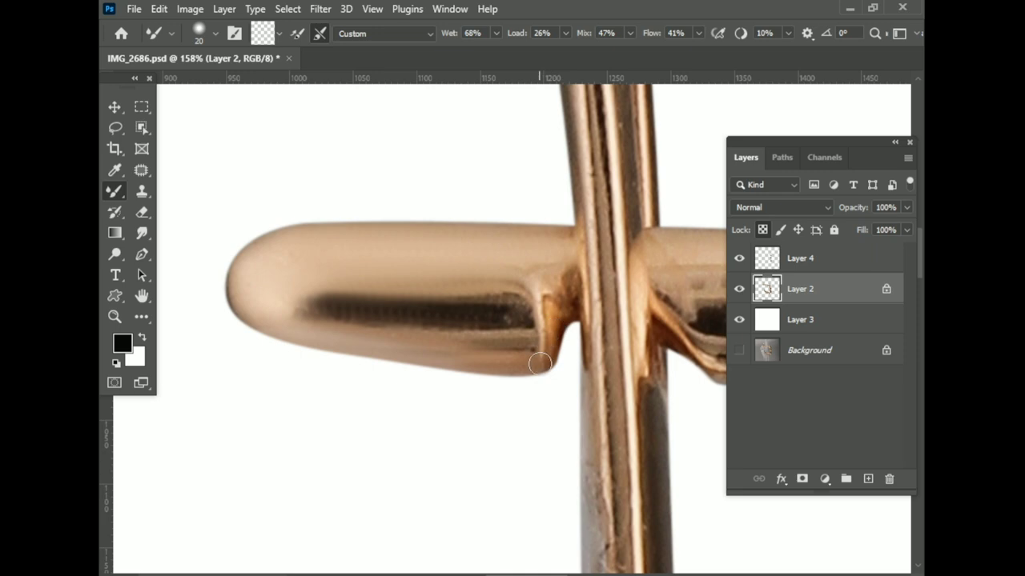
scroll(377, 347, up, 1)
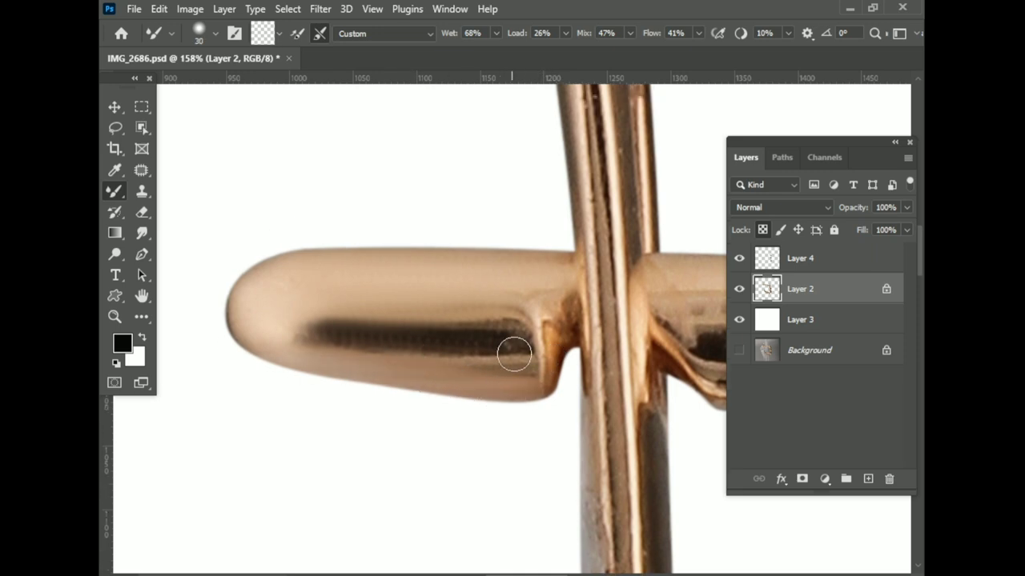
scroll(523, 360, up, 2)
scroll(450, 349, up, 2)
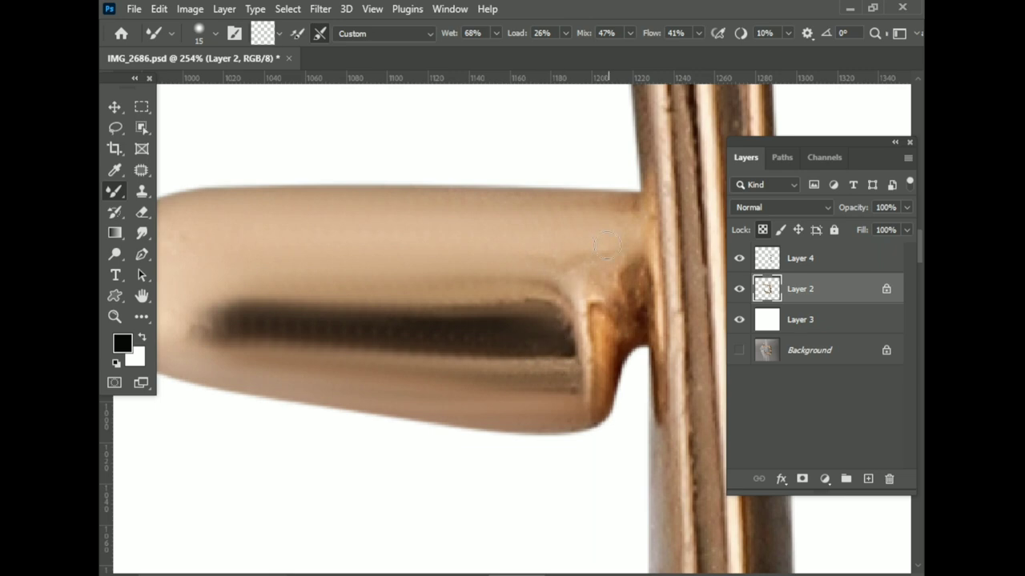
mouse_move(602, 339)
mouse_down()
mouse_move(613, 281)
mouse_move(590, 412)
mouse_up()
key(bracketright)
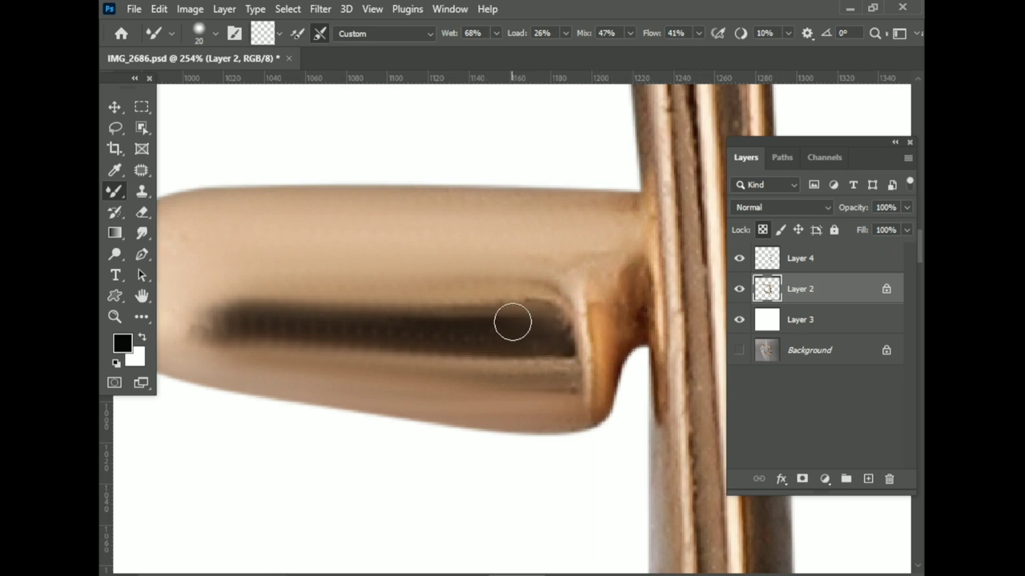
drag(272, 320, 200, 340)
Smooth the orange edge near the notch with a larger brush
key(bracketleft)
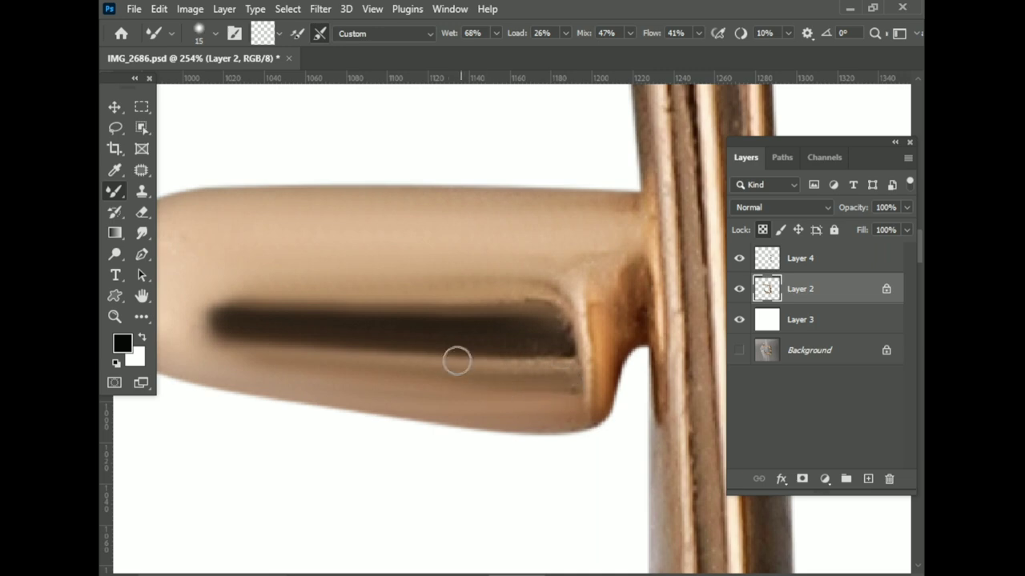
scroll(538, 304, up, 2)
key(bracketright)
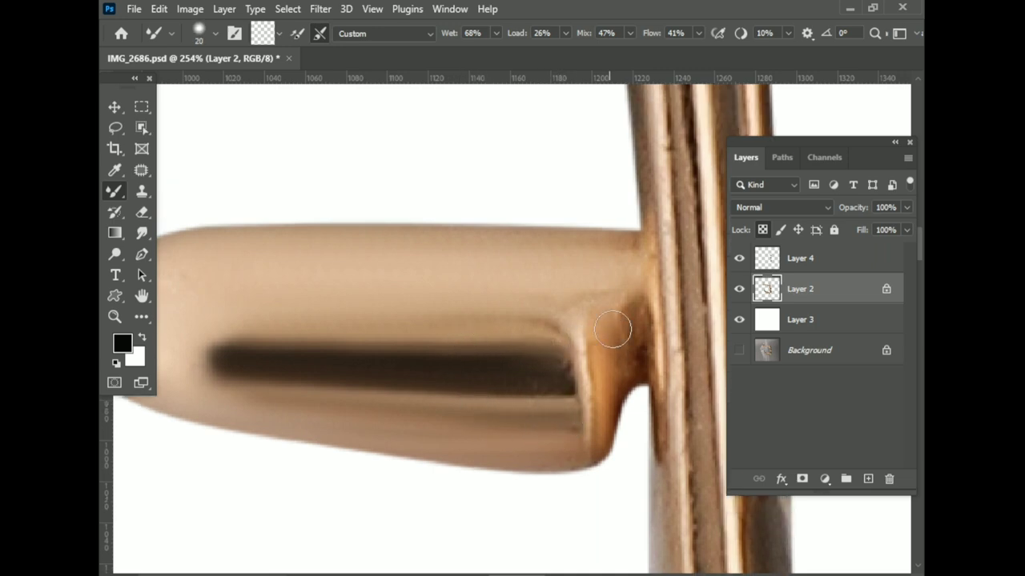
drag(634, 374, 642, 423)
key(bracketright)
Resize the Mixer Brush to about 25–30 and stroke up the wire's rough top section
scroll(528, 256, down, 3)
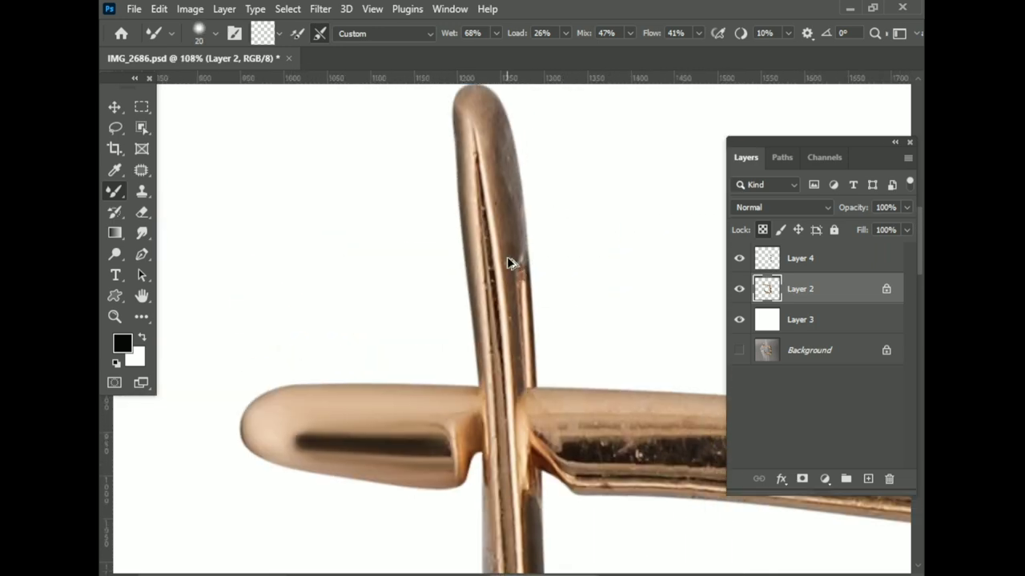
scroll(512, 264, up, 2)
scroll(480, 260, up, 1)
key(bracketright)
scroll(475, 208, up, 1)
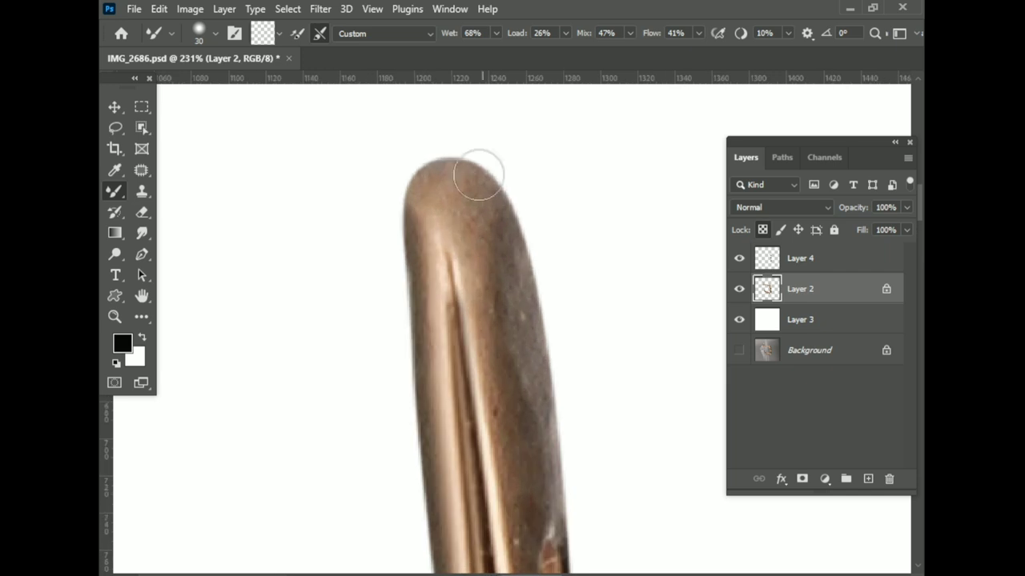
scroll(416, 360, down, 3)
scroll(425, 400, down, 2)
scroll(436, 303, up, 2)
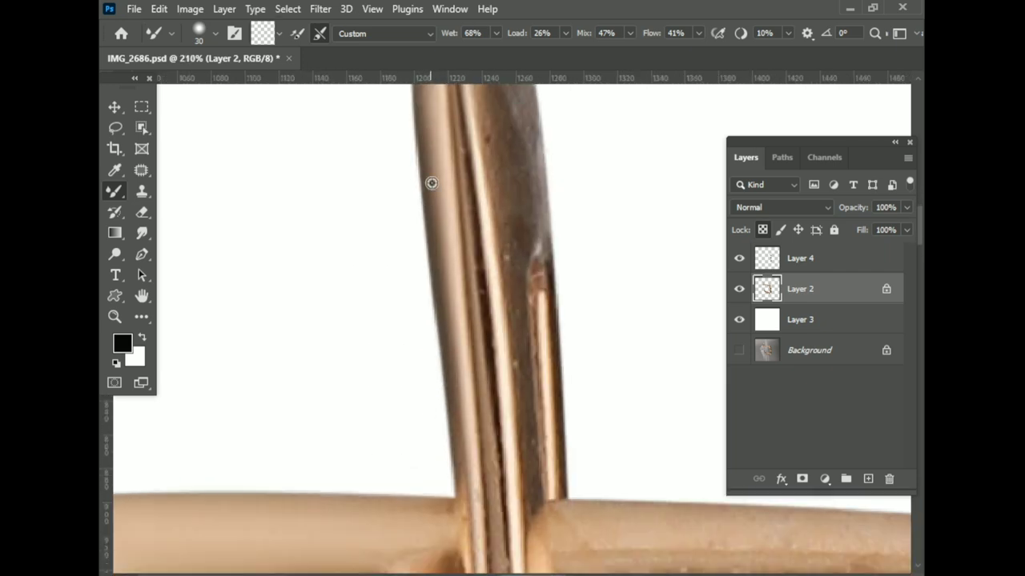
scroll(473, 419, down, 1)
key(bracketleft)
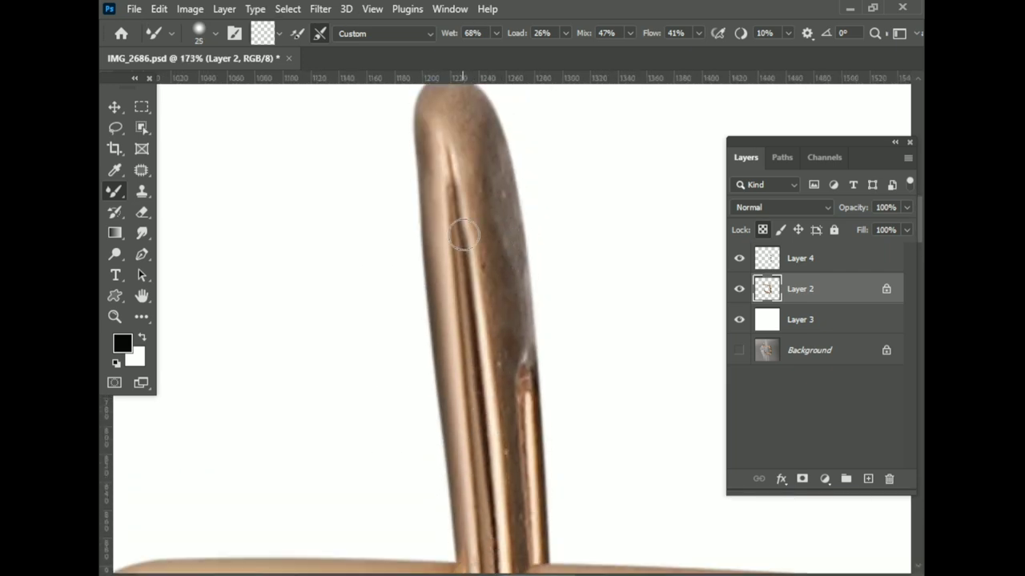
scroll(486, 406, down, 3)
scroll(496, 486, down, 3)
scroll(497, 448, up, 4)
scroll(496, 430, up, 2)
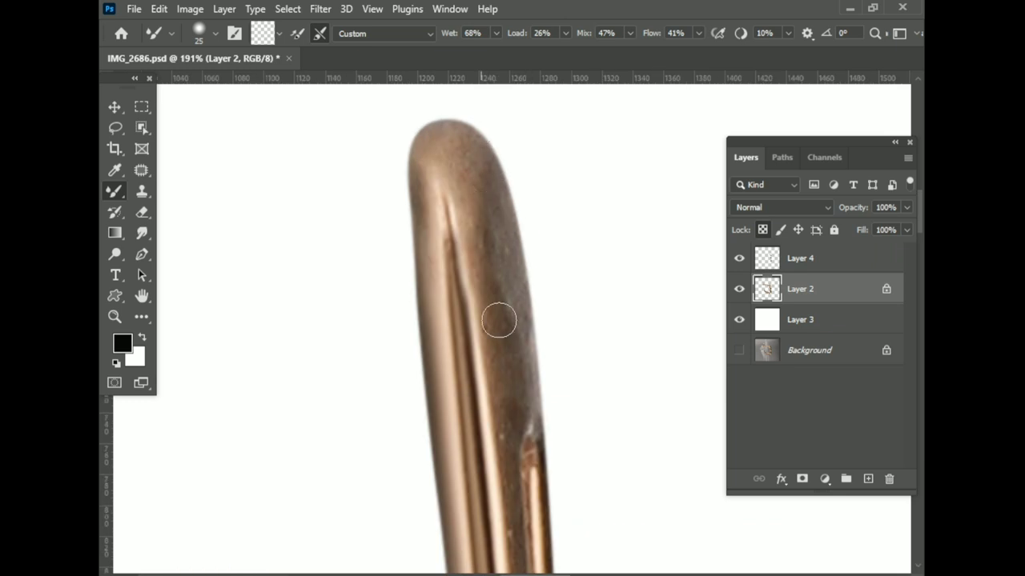
scroll(525, 368, down, 2)
scroll(520, 360, down, 2)
drag(539, 456, 526, 229)
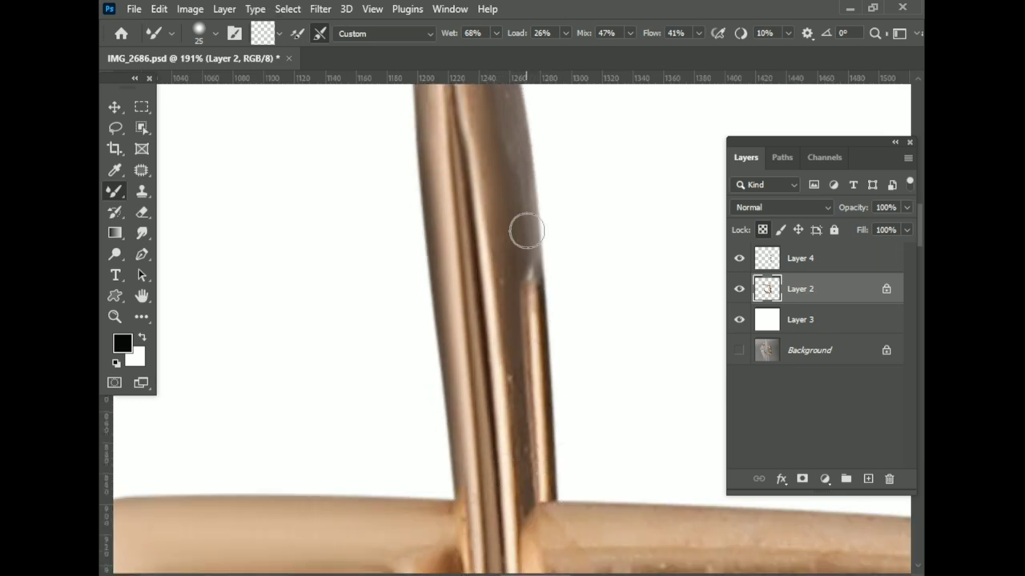
scroll(505, 265, down, 1)
scroll(521, 438, down, 2)
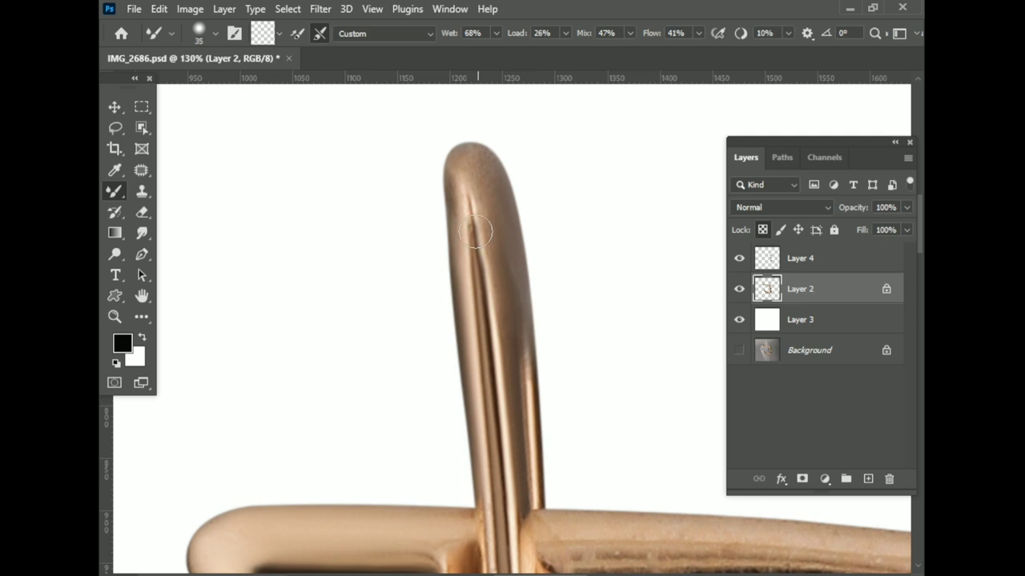
scroll(467, 321, down, 5)
scroll(480, 320, down, 1)
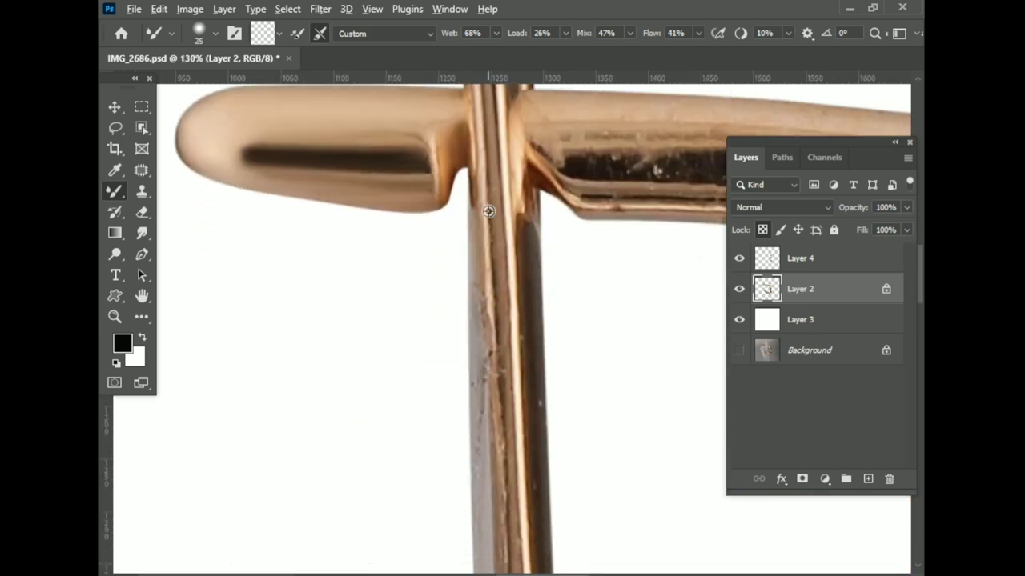
scroll(480, 536, down, 3)
scroll(477, 400, down, 3)
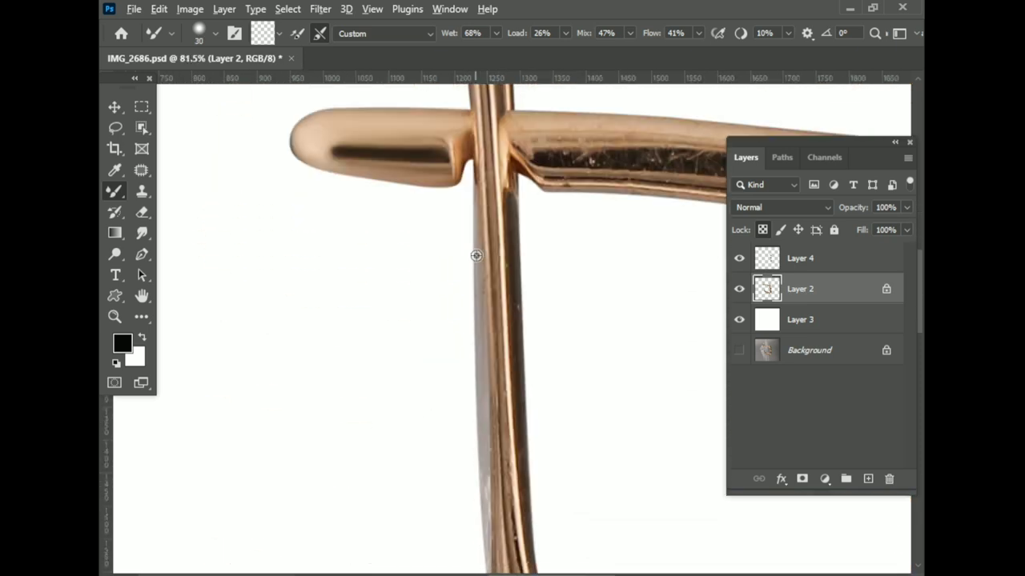
scroll(479, 400, down, 3)
scroll(476, 553, up, 4)
scroll(472, 552, down, 3)
Navigate to the hook's inner curve and save the document
scroll(498, 530, down, 3)
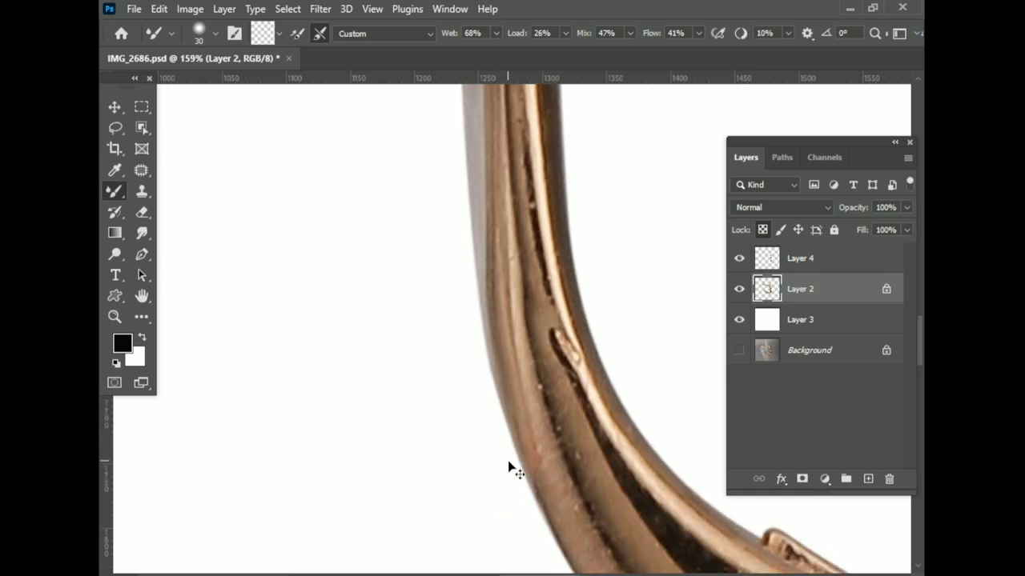
scroll(513, 469, down, 3)
scroll(481, 448, up, 4)
scroll(580, 506, down, 2)
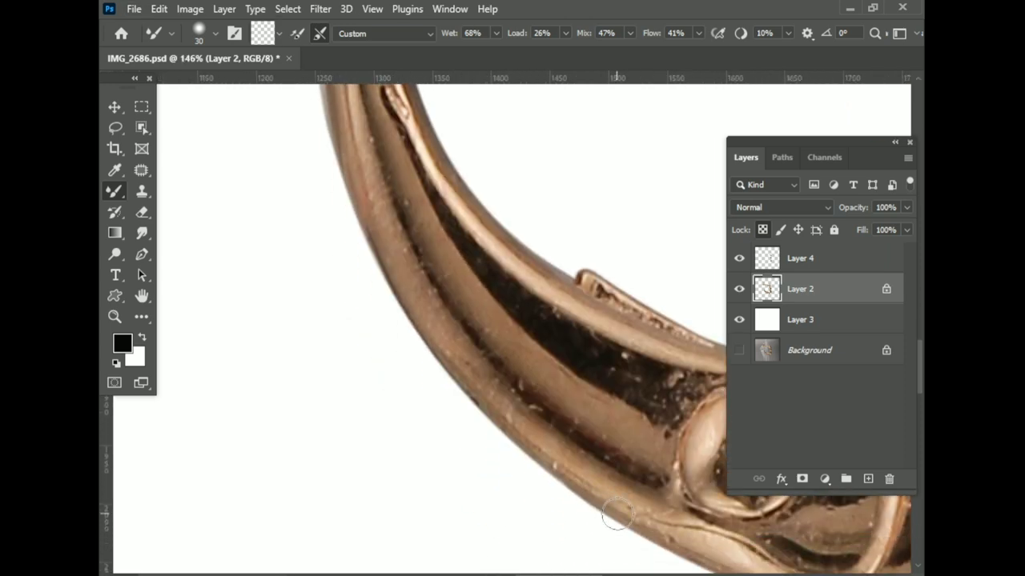
scroll(632, 527, down, 3)
scroll(632, 526, right, 3)
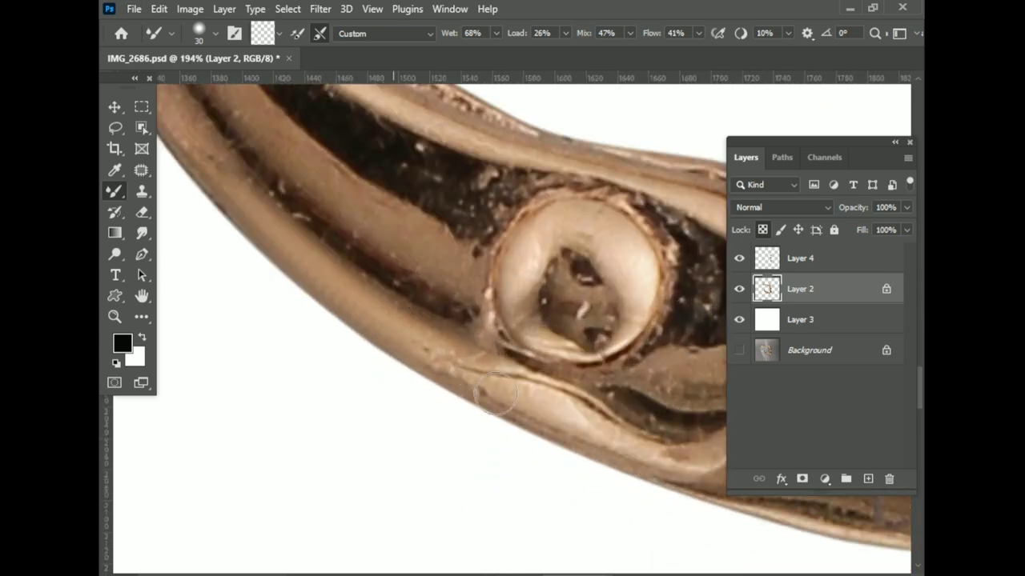
scroll(652, 480, up, 2)
scroll(469, 400, down, 1)
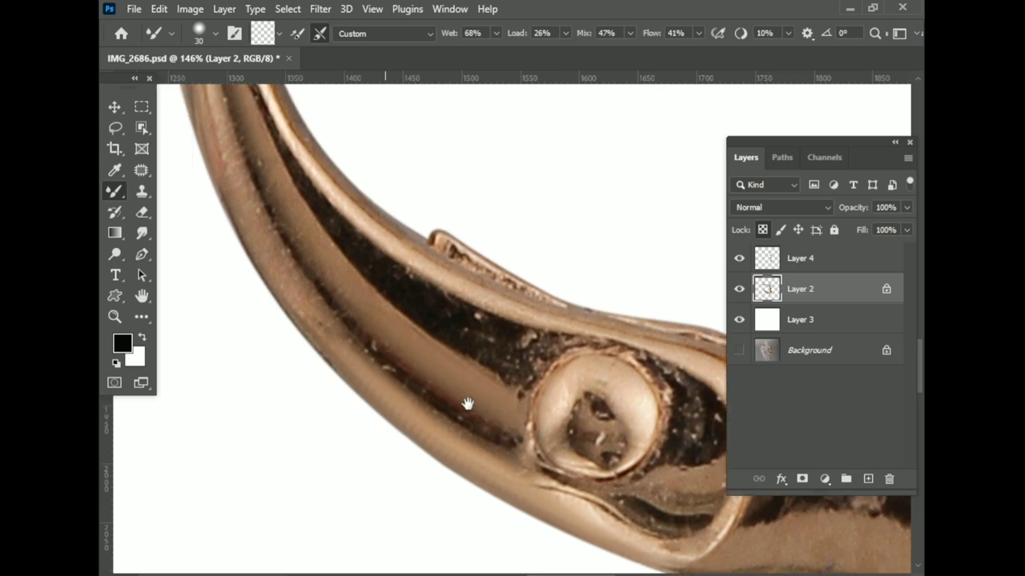
scroll(327, 236, up, 4)
scroll(326, 235, left, 2)
scroll(504, 436, down, 1)
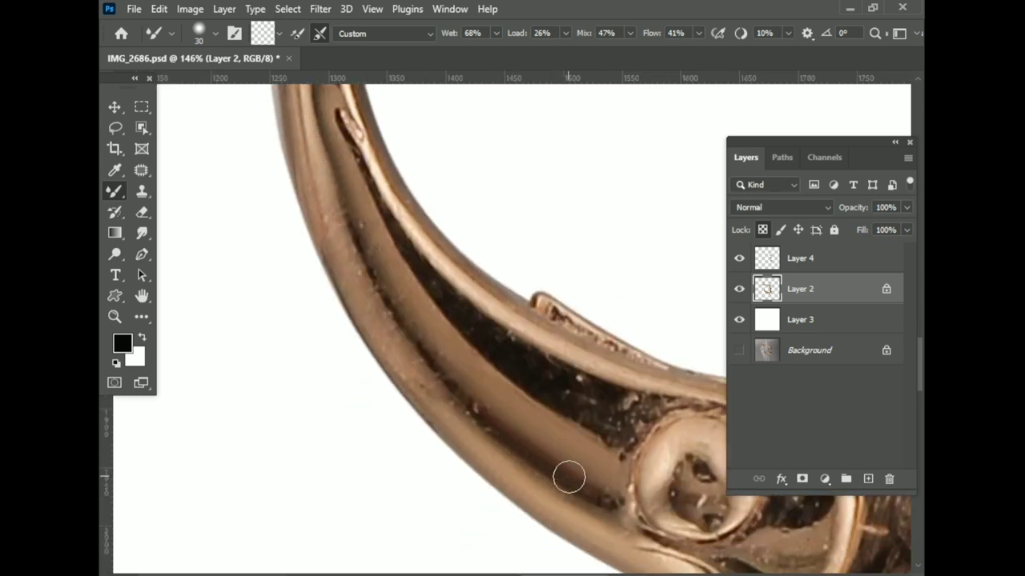
scroll(376, 368, up, 2)
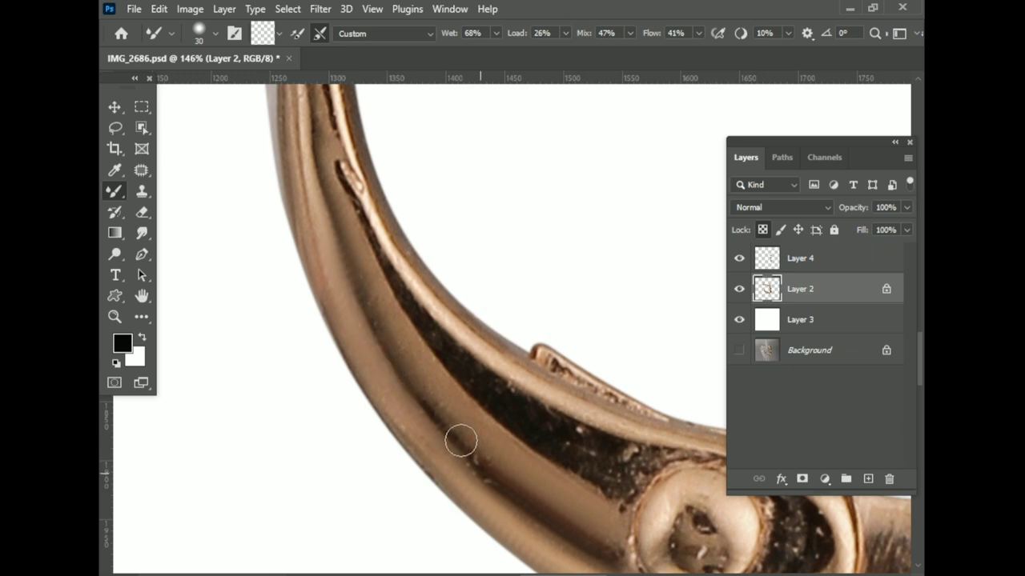
scroll(404, 384, down, 1)
scroll(430, 430, down, 1)
key(ctrl+s)
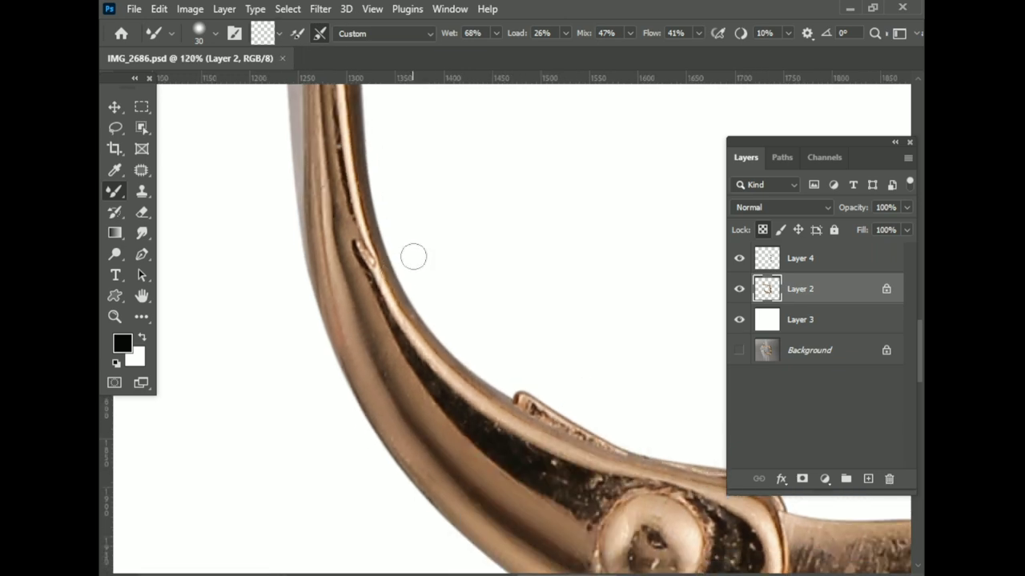
Paint over the notch on the hook's inner curve with the Mixer Brush
scroll(377, 264, up, 3)
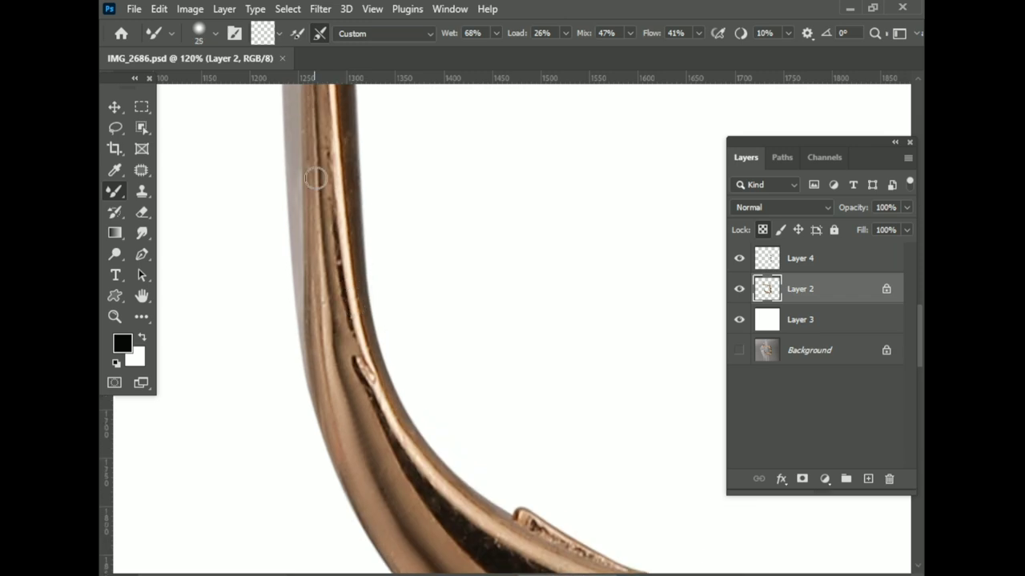
scroll(320, 184, up, 2)
scroll(350, 392, up, 2)
scroll(347, 320, up, 2)
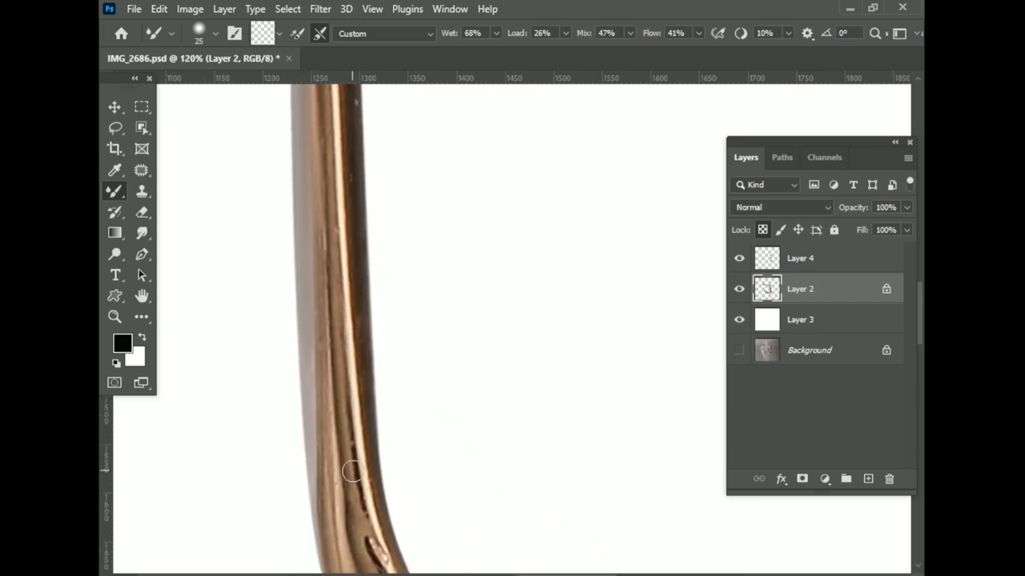
scroll(347, 416, down, 2)
scroll(384, 416, down, 3)
drag(345, 301, 388, 392)
scroll(457, 441, down, 2)
scroll(457, 441, up, 2)
scroll(297, 236, down, 3)
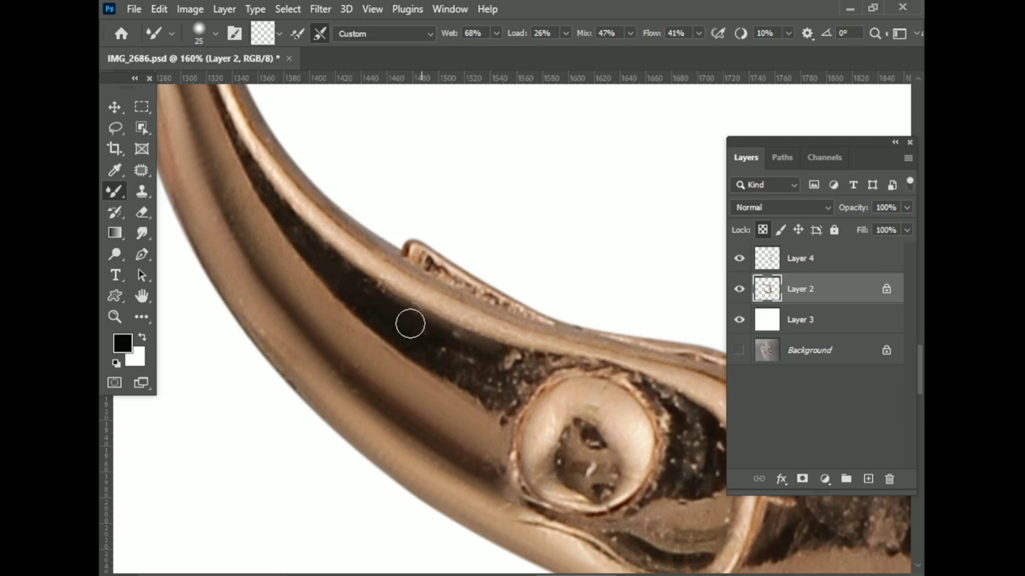
Smooth the inner edge of the ring's curve with a Mixer Brush stroke
scroll(508, 384, up, 2)
mouse_move(237, 181)
mouse_down()
mouse_move(320, 283)
mouse_move(420, 350)
mouse_move(512, 353)
mouse_up()
scroll(437, 324, down, 1)
scroll(211, 226, up, 2)
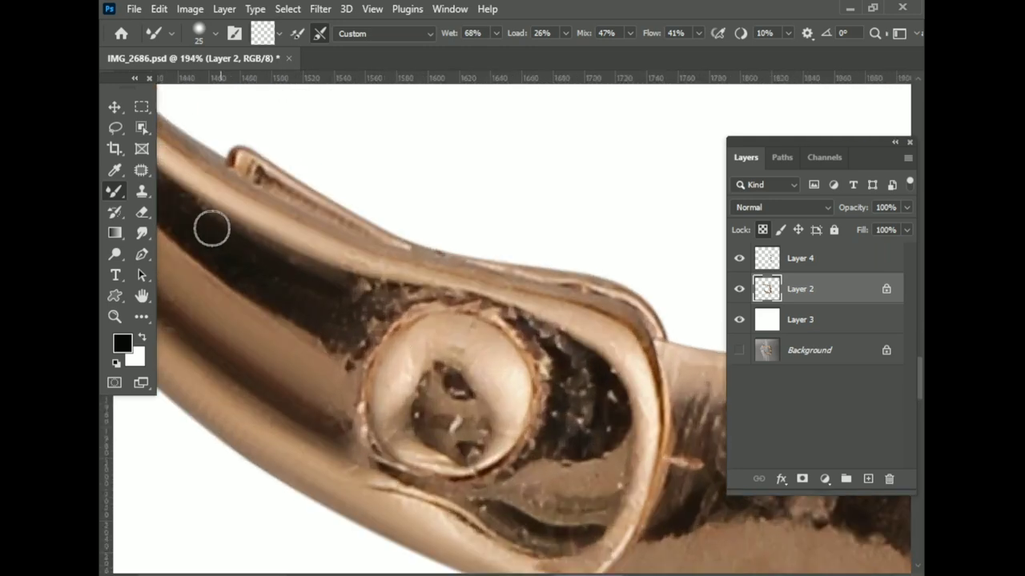
scroll(209, 205, up, 1)
scroll(393, 324, down, 2)
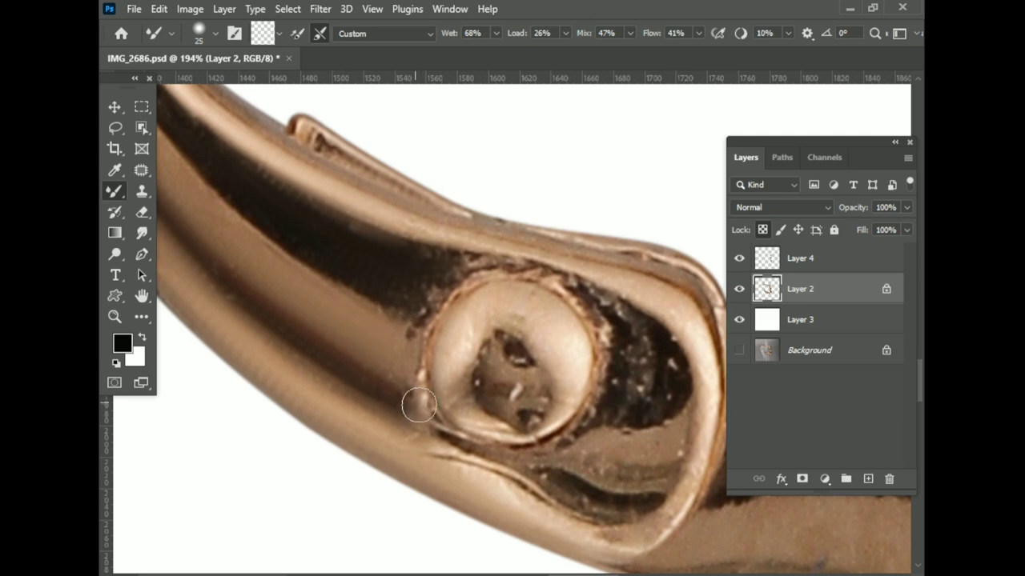
scroll(513, 328, down, 1)
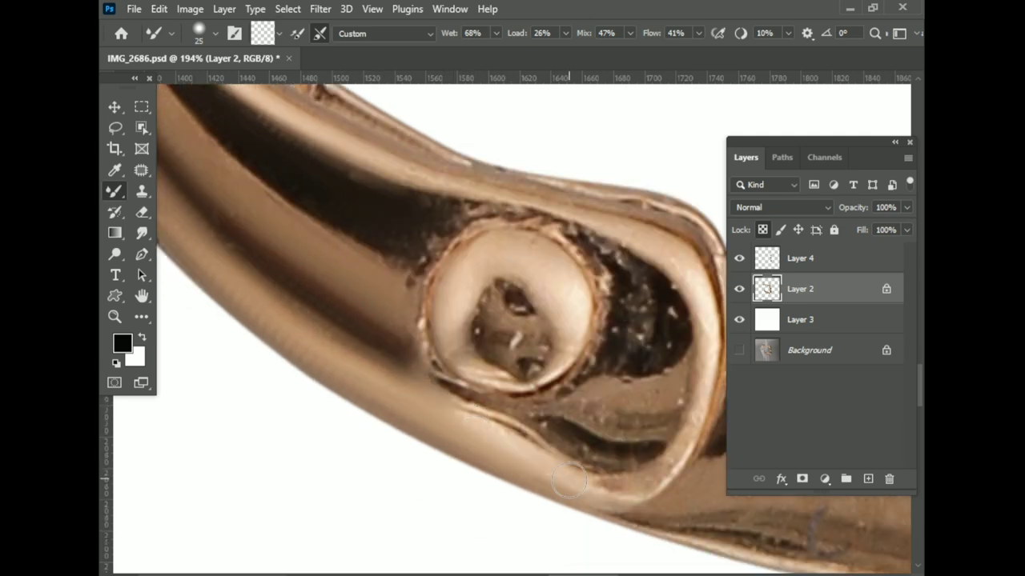
scroll(483, 307, up, 1)
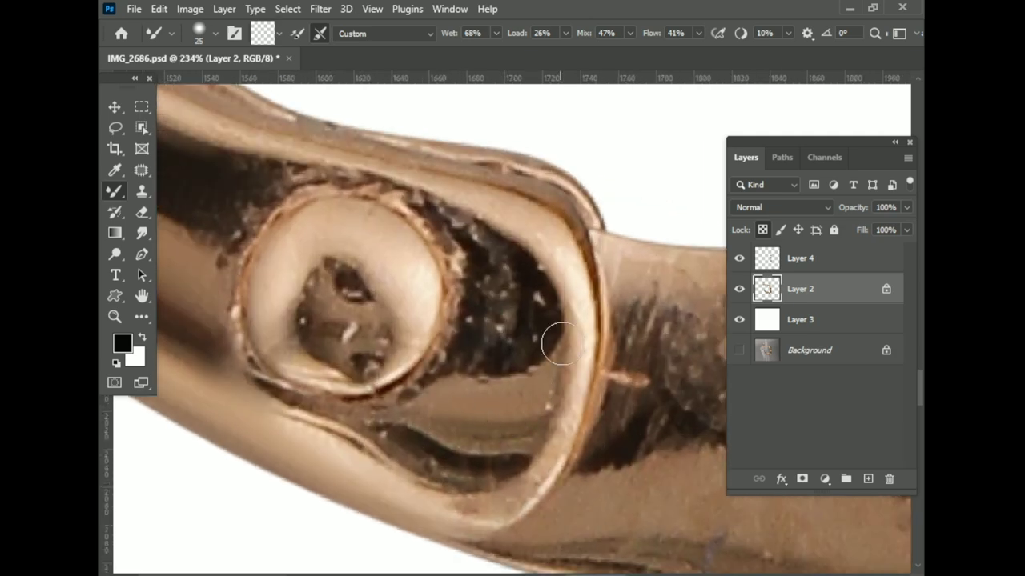
scroll(496, 207, down, 2)
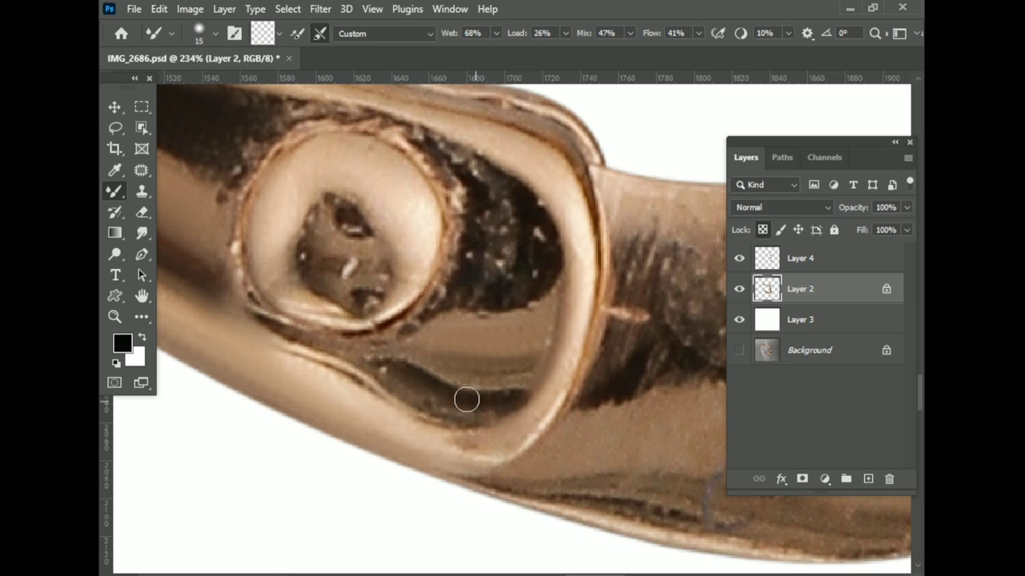
scroll(382, 371, up, 2)
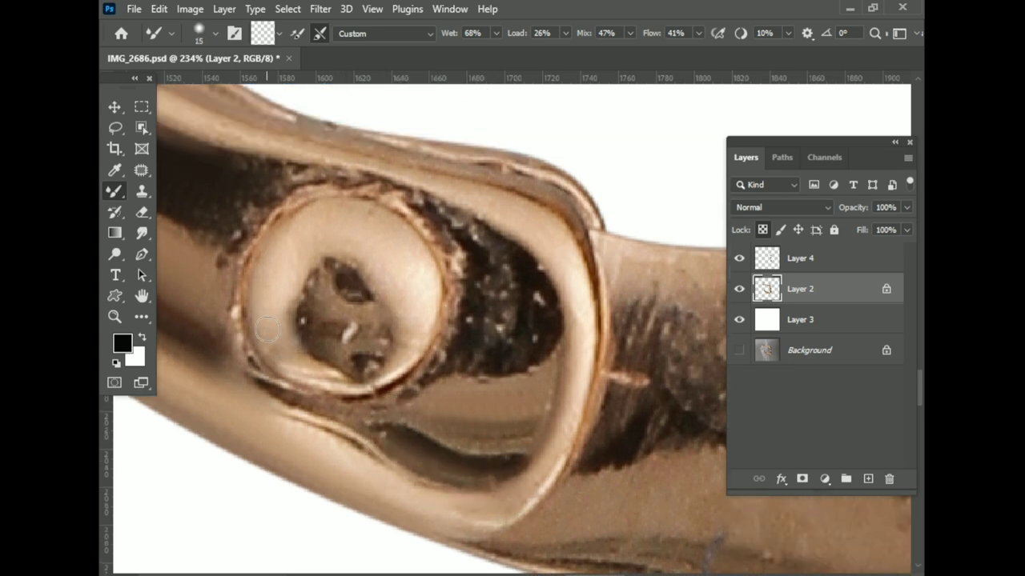
scroll(364, 232, up, 2)
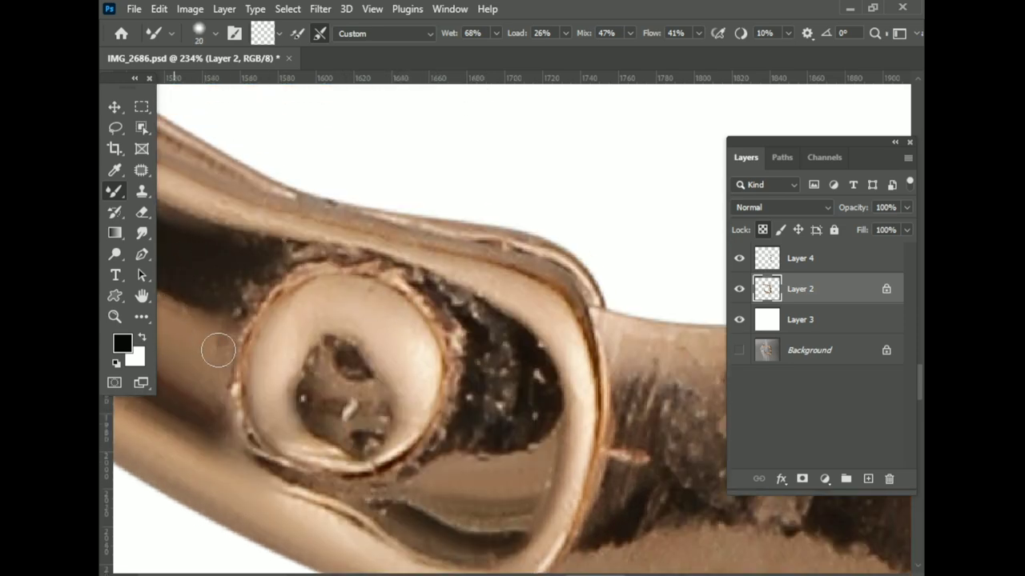
scroll(232, 320, up, 1)
scroll(436, 276, down, 2)
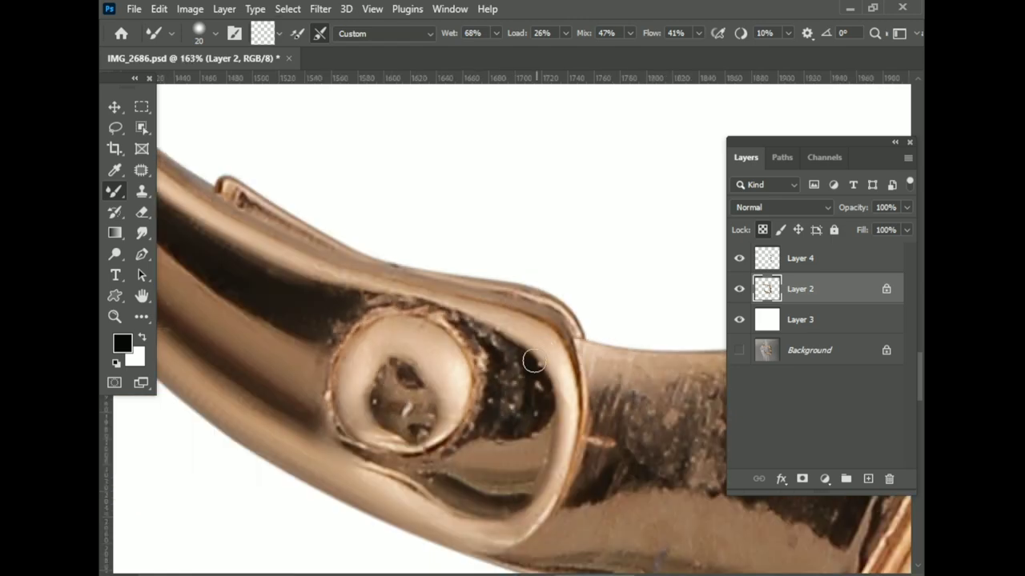
scroll(381, 286, up, 2)
scroll(262, 299, down, 2)
scroll(373, 263, up, 2)
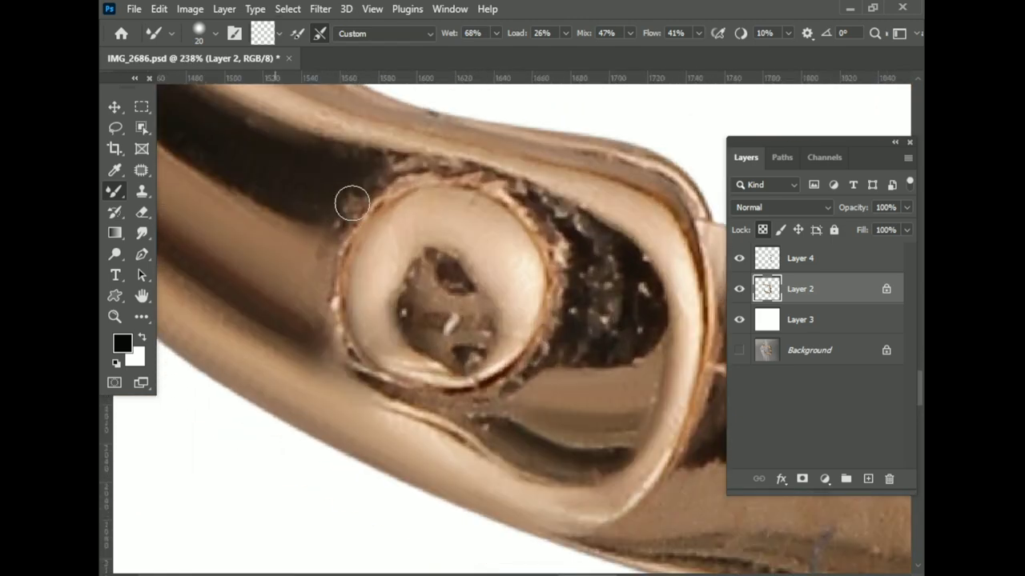
scroll(420, 227, down, 3)
scroll(542, 287, up, 3)
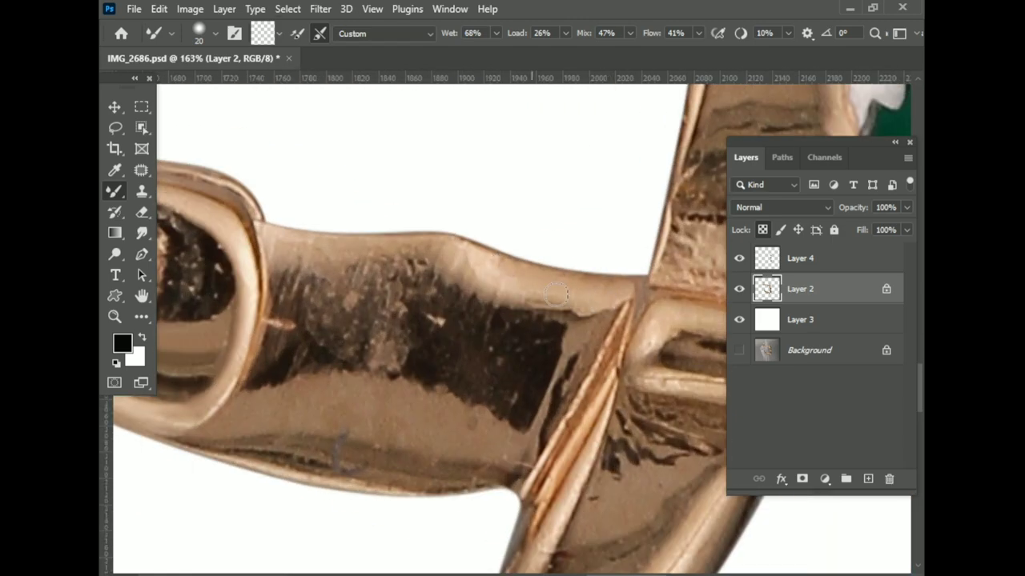
scroll(400, 359, down, 2)
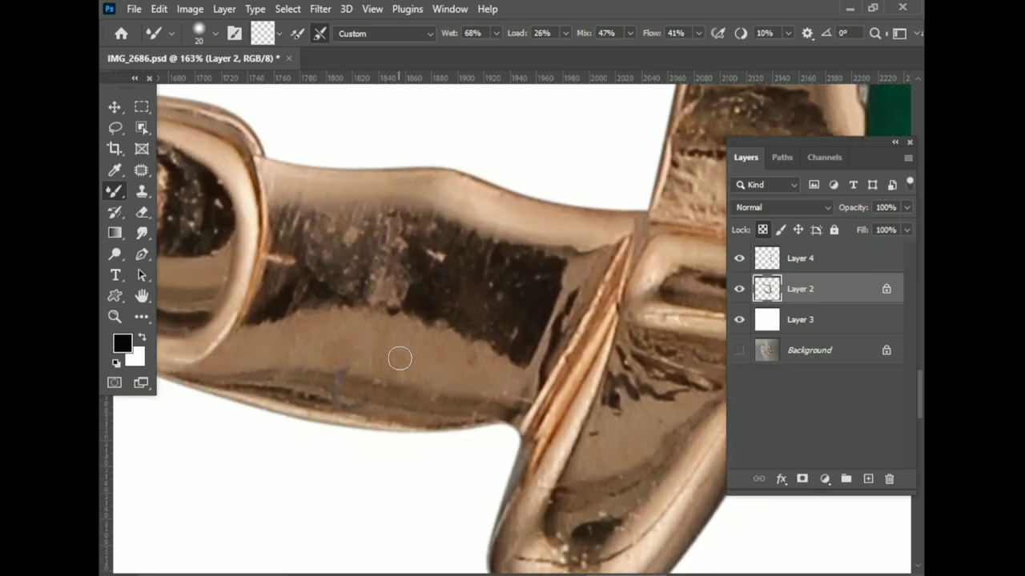
Smooth the lower edge of the arm beyond the round fitting
drag(319, 388, 451, 405)
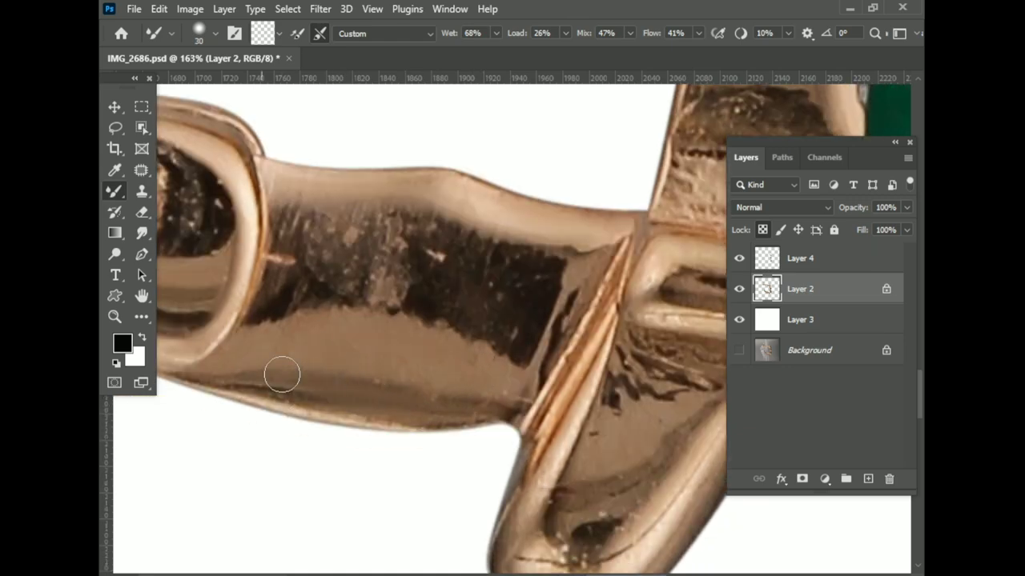
scroll(431, 409, down, 5)
scroll(411, 400, down, 2)
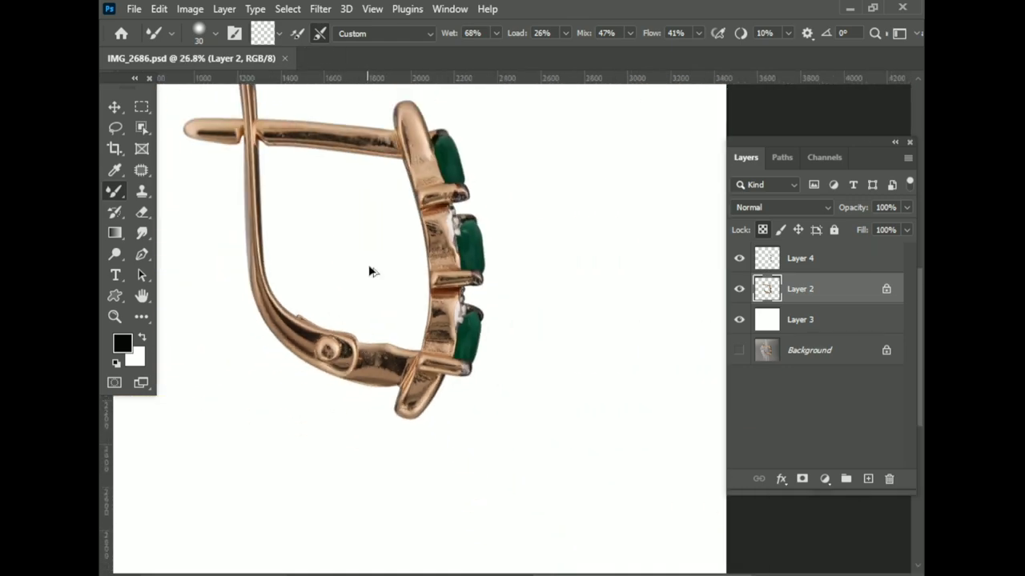
scroll(368, 270, up, 7)
scroll(354, 416, down, 1)
Outline the dark recess with a pen path, select it, and blend its specks into smooth brown
key(p)
scroll(362, 388, up, 3)
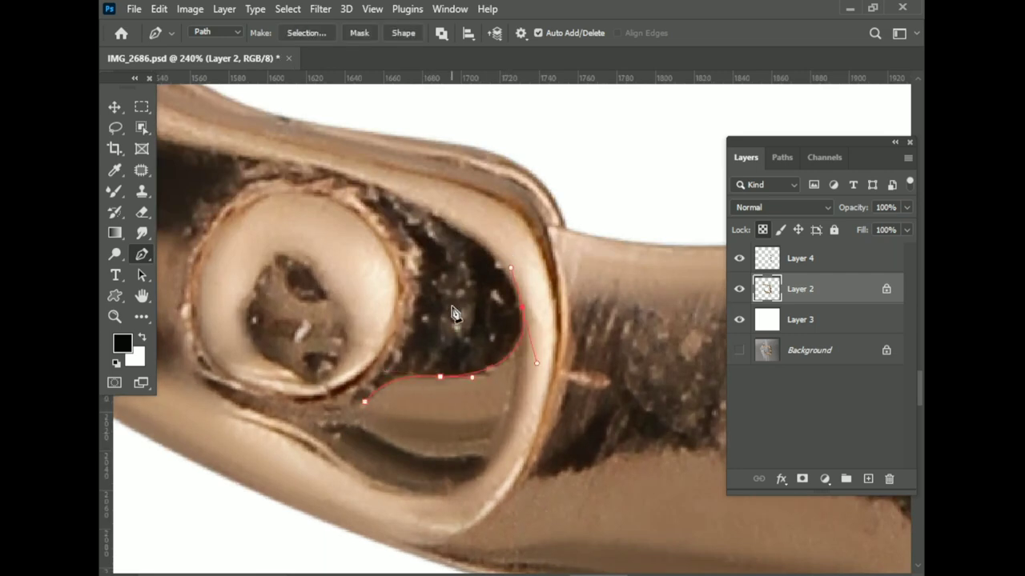
scroll(453, 314, up, 2)
drag(380, 252, 316, 229)
scroll(393, 297, down, 2)
drag(384, 373, 332, 443)
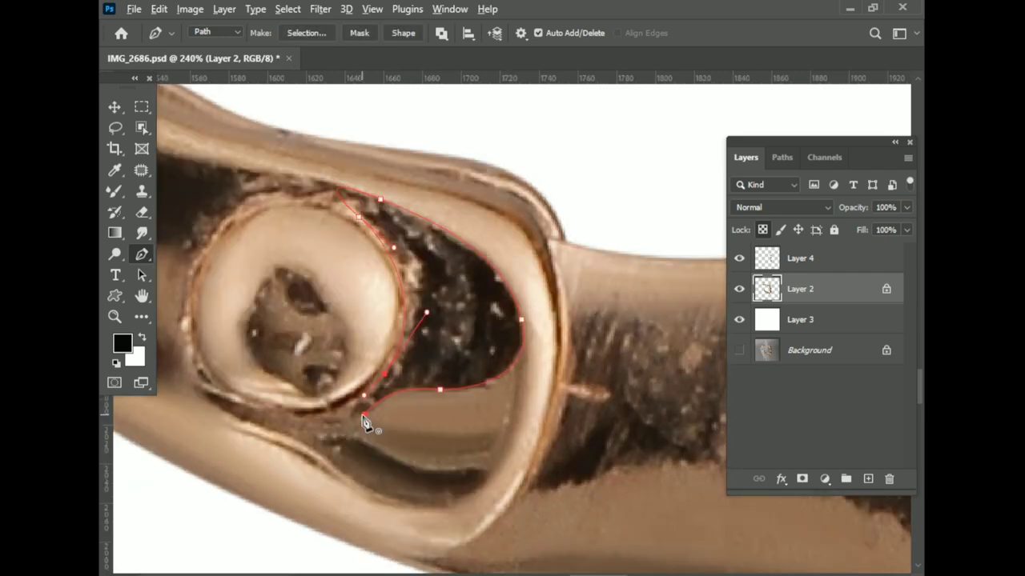
key(ctrl+Return)
key(b)
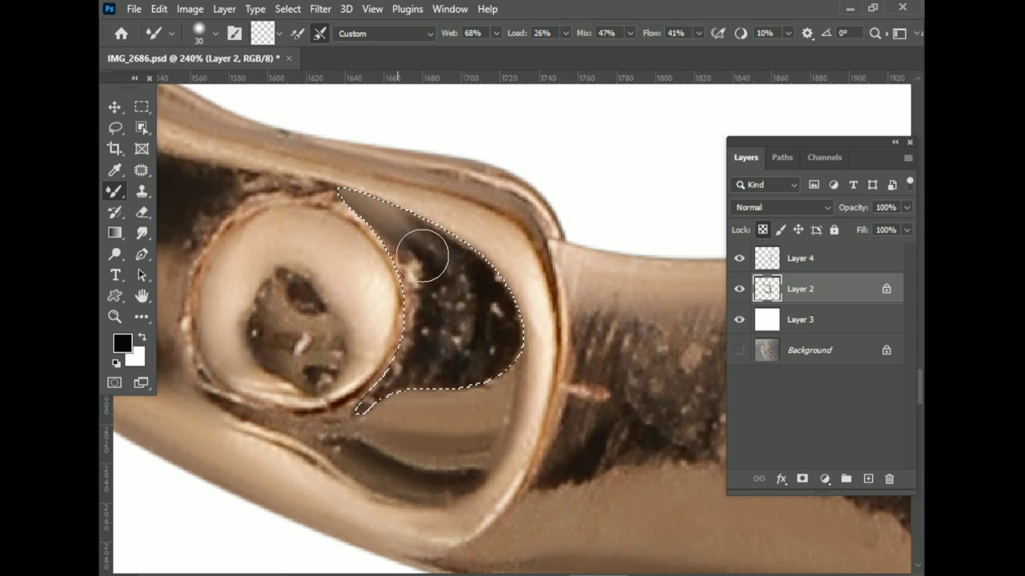
mouse_move(368, 412)
mouse_down()
mouse_move(496, 320)
mouse_move(462, 304)
mouse_move(481, 331)
mouse_move(418, 251)
mouse_move(491, 329)
mouse_move(465, 279)
mouse_move(360, 404)
mouse_up()
key(ctrl+d)
scroll(457, 275, up, 2)
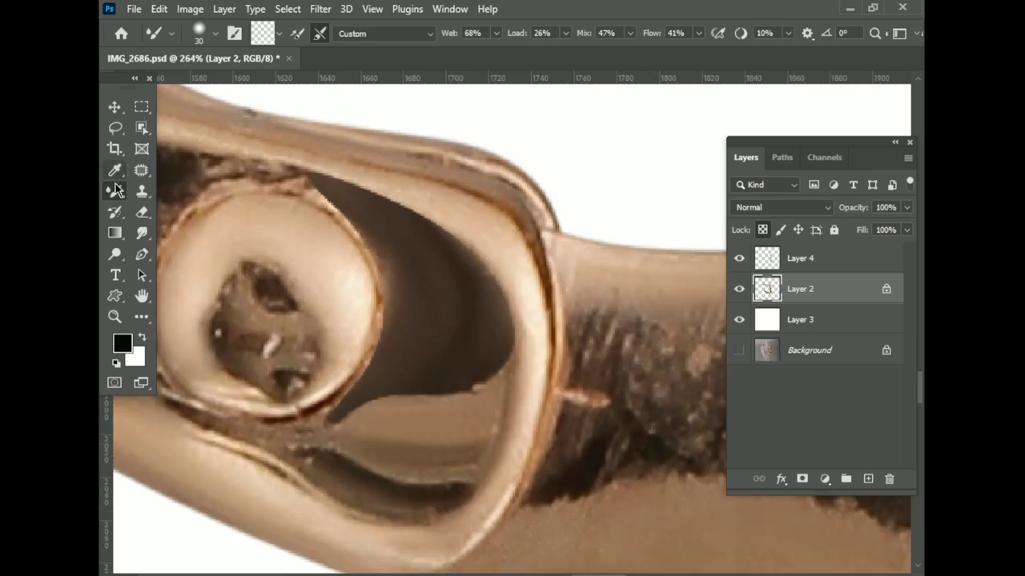
Enlarge the Mixer Brush slightly and darken and smooth the edge above the round fitting
scroll(495, 398, up, 4)
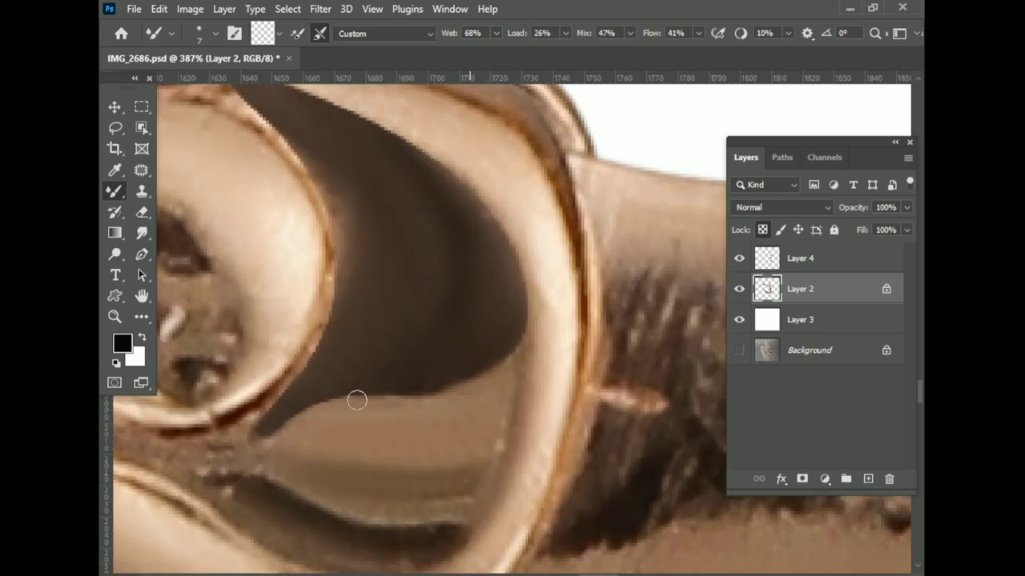
scroll(357, 400, down, 3)
key(bracketright)
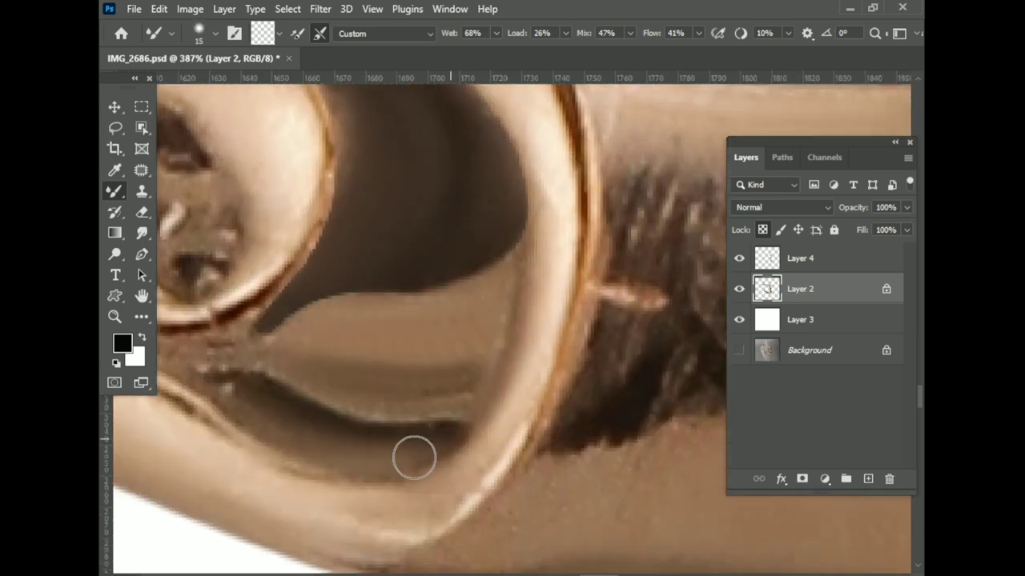
scroll(346, 438, down, 3)
scroll(402, 386, down, 5)
scroll(381, 293, up, 5)
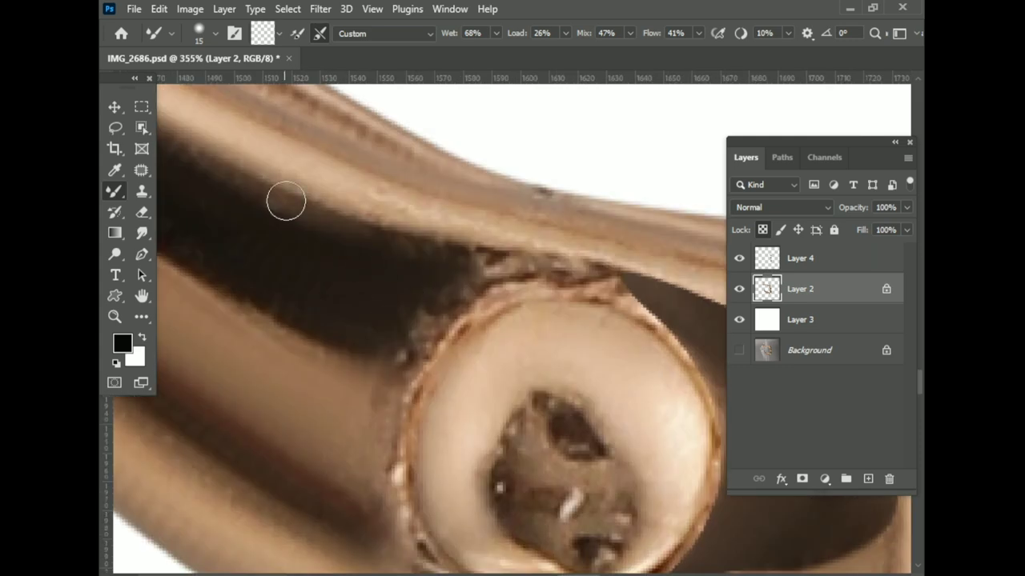
drag(439, 254, 667, 293)
Smooth and brighten the upper highlight band with the Mixer Brush enlarged to 30
key(bracketright)
key(bracketright)
scroll(320, 320, down, 3)
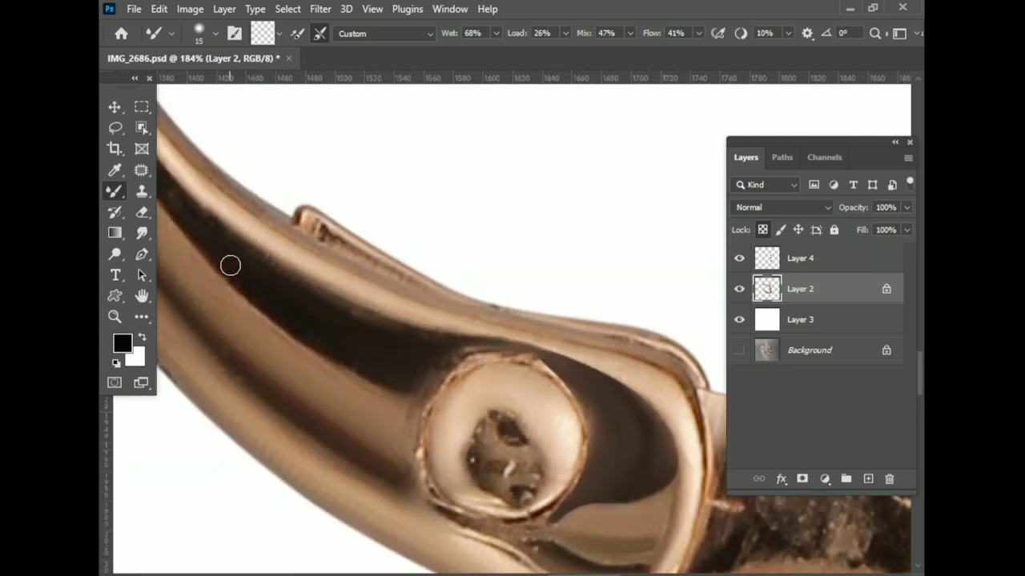
scroll(625, 355, up, 3)
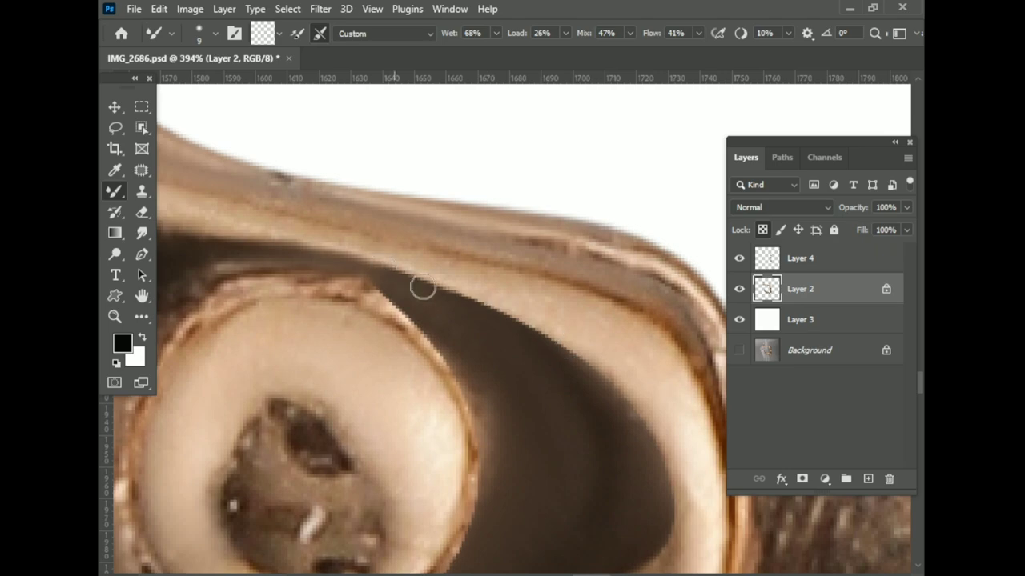
scroll(606, 382, down, 2)
scroll(670, 451, down, 2)
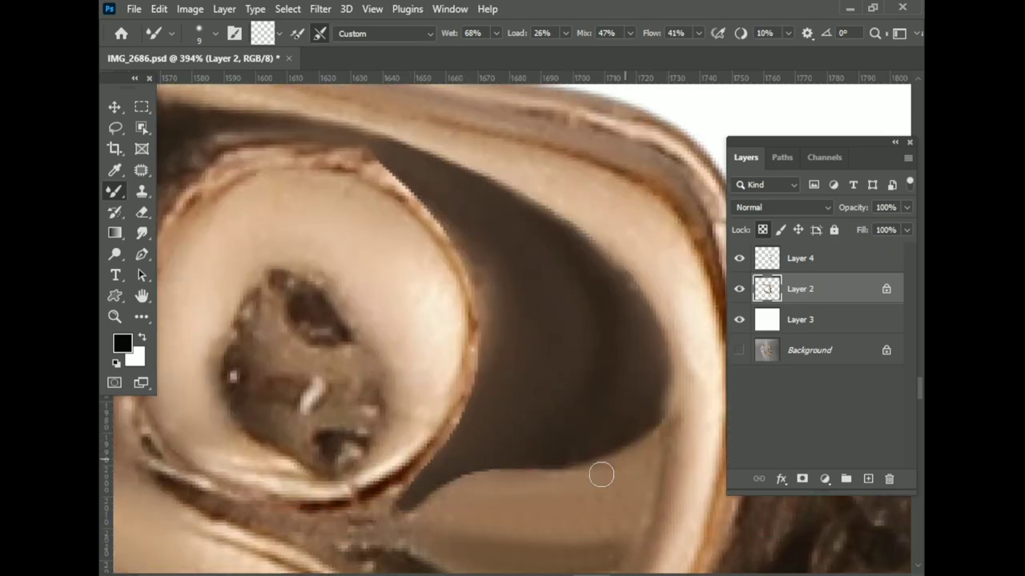
scroll(674, 361, down, 2)
scroll(560, 448, down, 1)
key(bracketright)
key(bracketright)
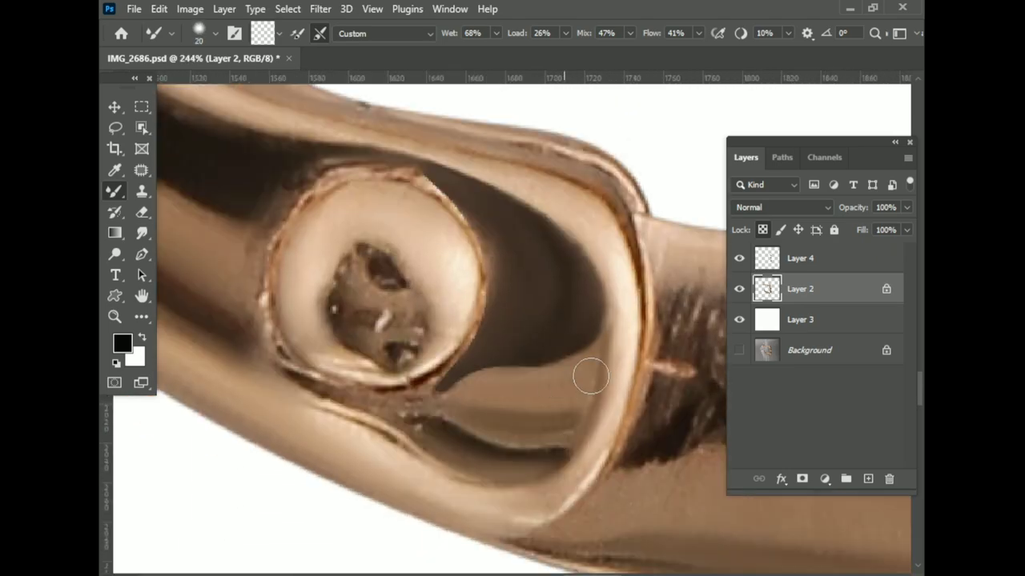
scroll(580, 430, down, 2)
scroll(480, 336, up, 2)
key(bracketright)
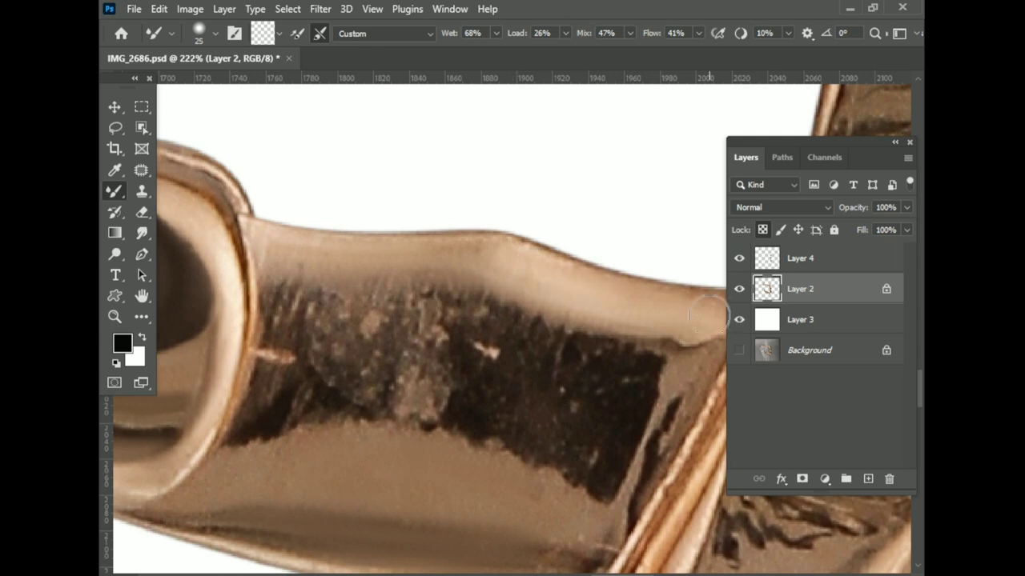
key(bracketright)
drag(481, 264, 316, 273)
scroll(320, 259, down, 3)
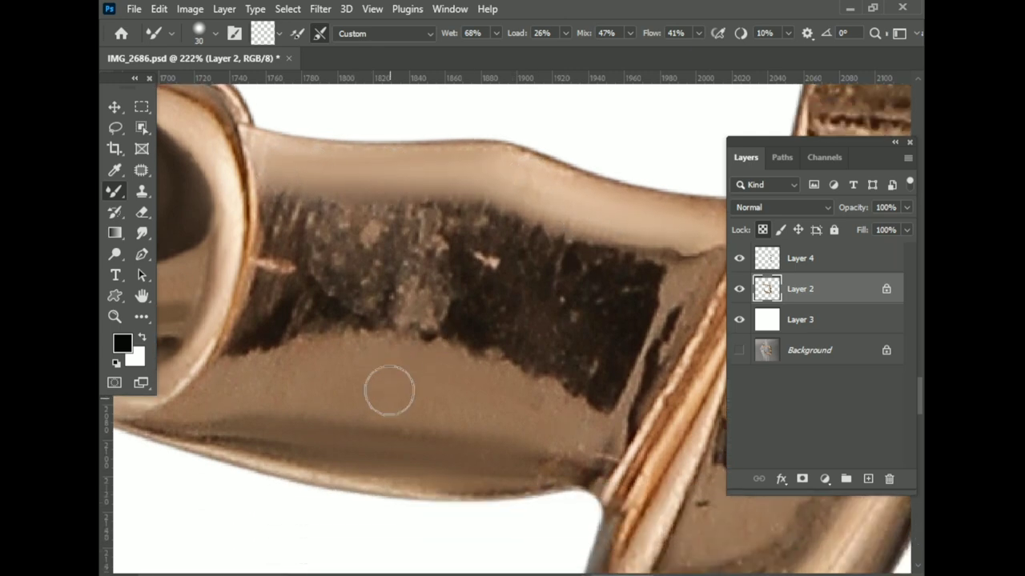
key(p)
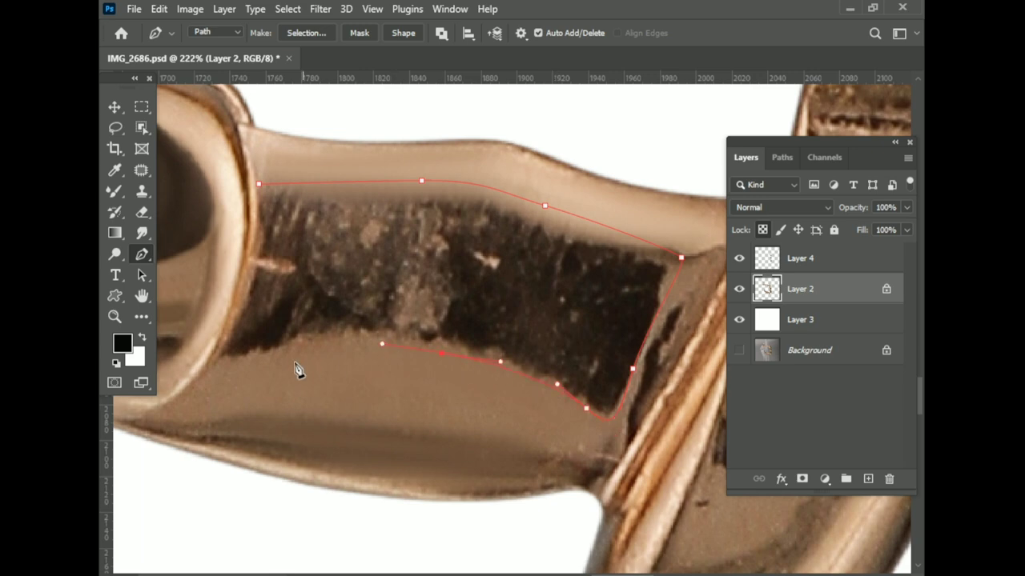
Close the path into a selection and ready a tan Brush at 83% opacity
click(259, 184)
key(ctrl+Return)
scroll(368, 360, down, 2)
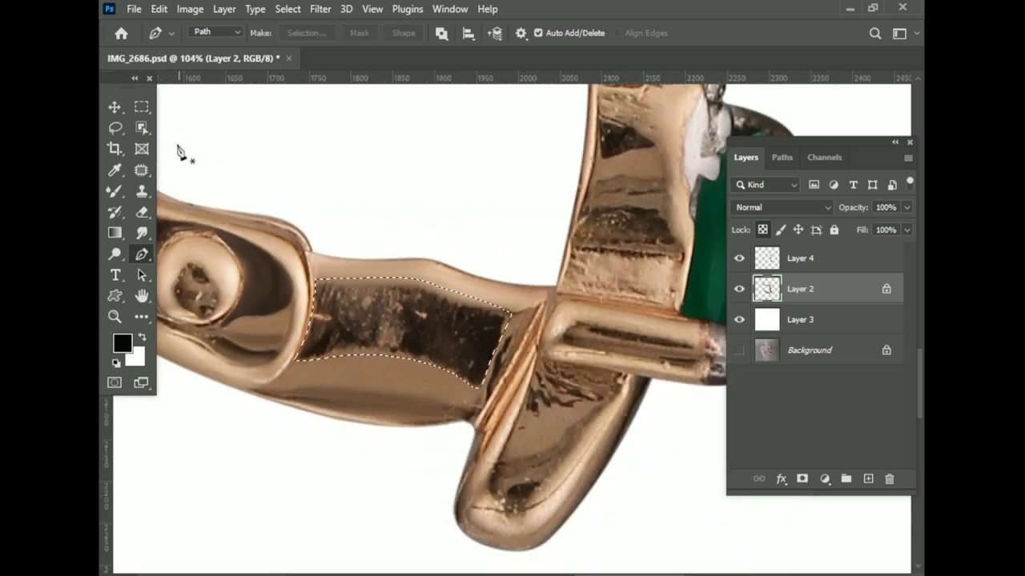
click(113, 192)
alt+click(472, 316)
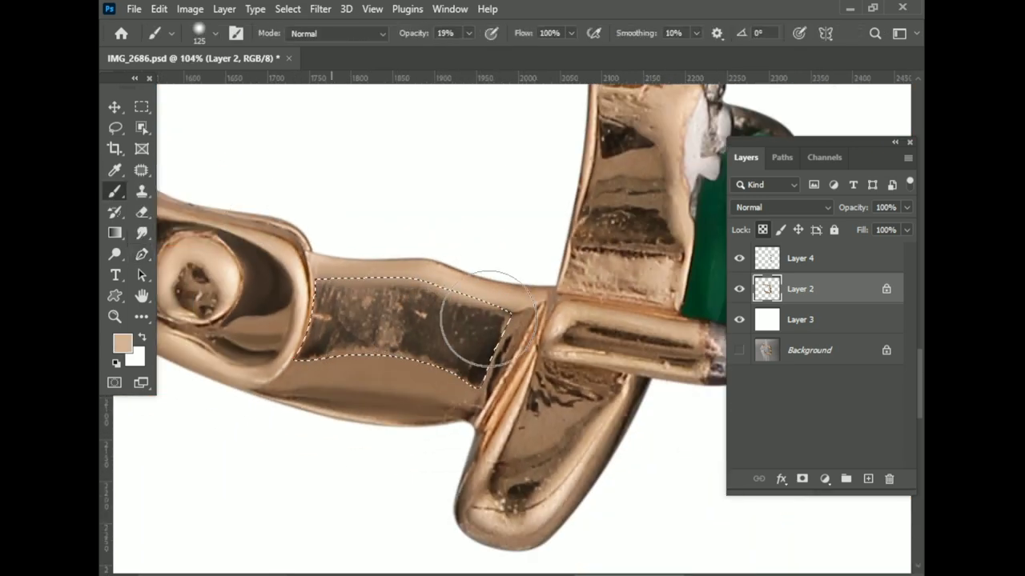
click(468, 33)
drag(468, 53, 522, 53)
Paint light-to-dark tan shading over the selected dark patch using sampled metal colours
mouse_move(505, 336)
mouse_down()
mouse_move(286, 315)
mouse_move(496, 353)
mouse_up()
scroll(402, 366, up, 1)
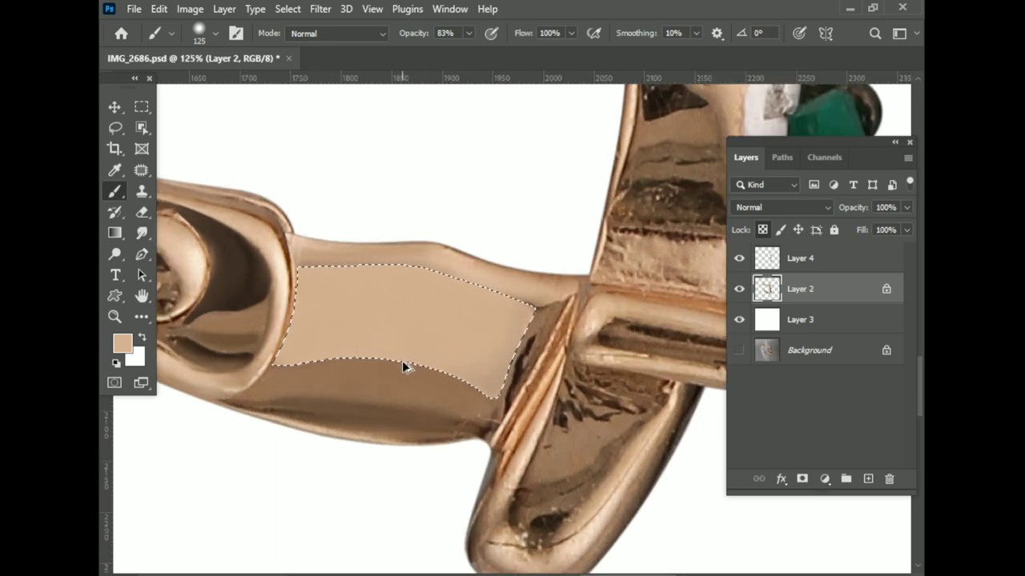
alt+click(403, 365)
mouse_move(304, 320)
mouse_down()
mouse_move(436, 360)
mouse_move(366, 331)
mouse_up()
alt+click(526, 285)
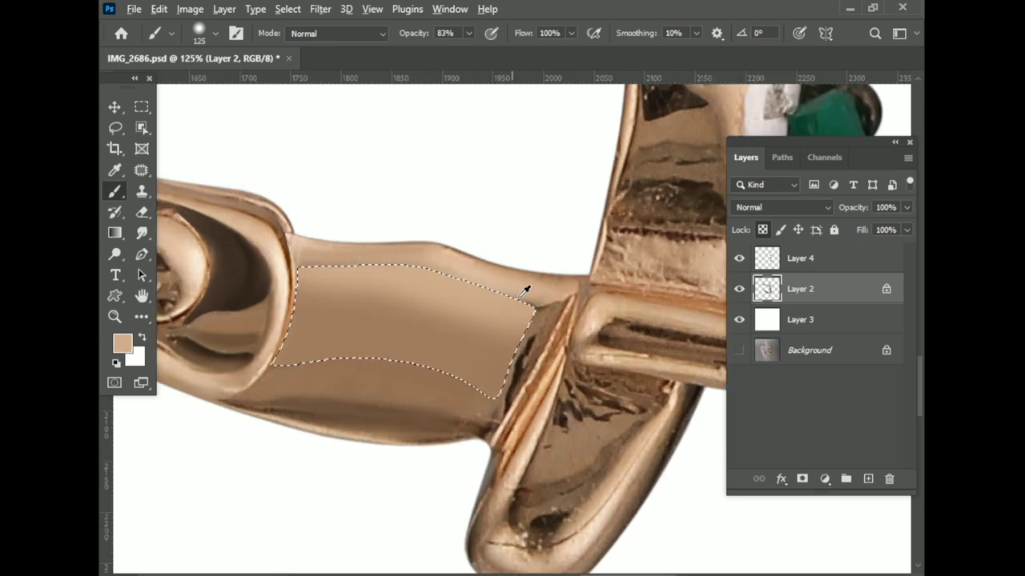
drag(526, 286, 368, 255)
alt+click(508, 263)
drag(508, 264, 457, 360)
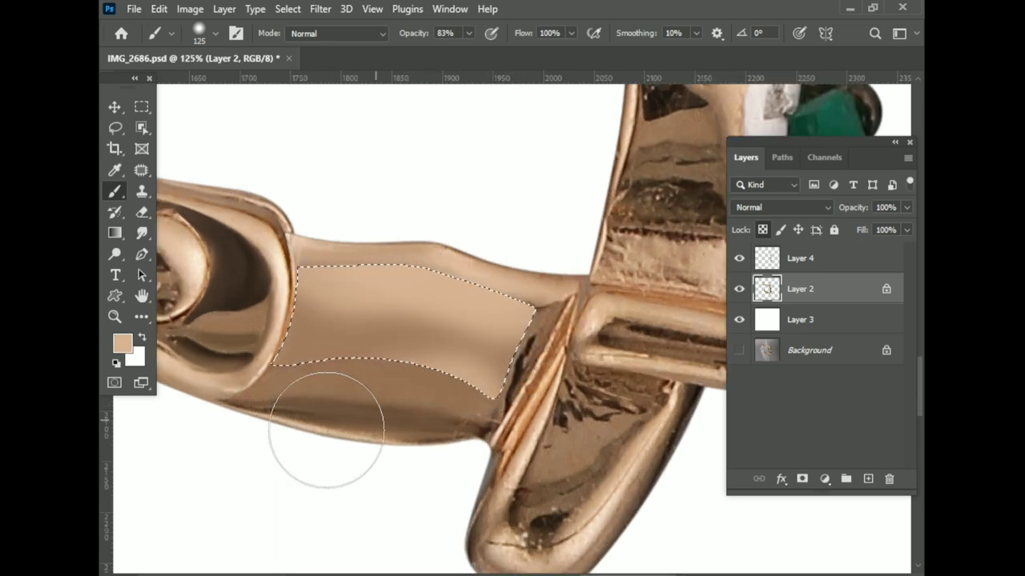
Deselect the repainted patch with Ctrl+D
scroll(383, 364, up, 1)
scroll(411, 346, down, 1)
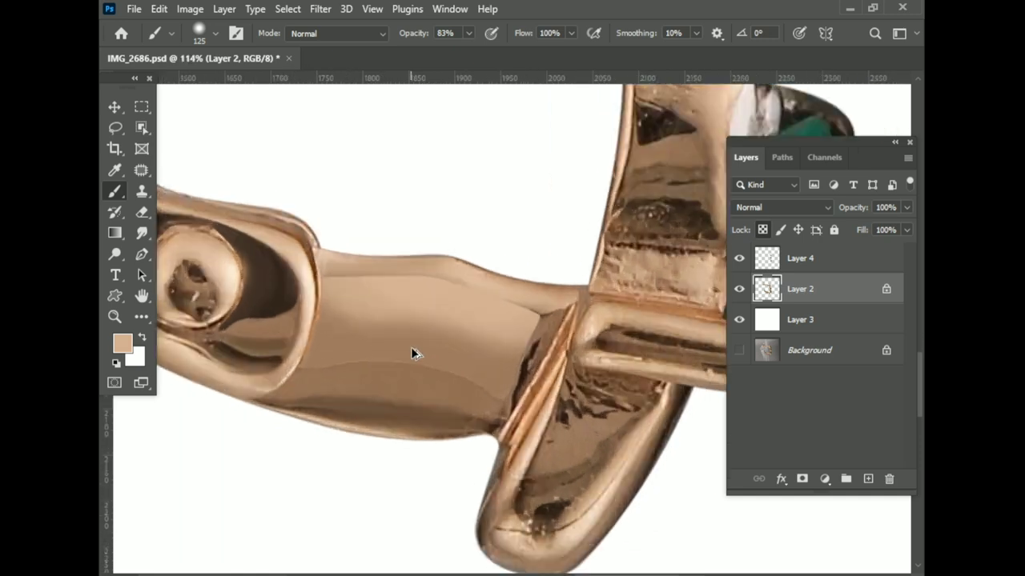
scroll(411, 346, up, 2)
key(ctrl+d)
right_click(115, 190)
Blend the patch's hard top edge and the small bulge near the joint with the Mixer Brush
click(176, 237)
scroll(452, 382, up, 3)
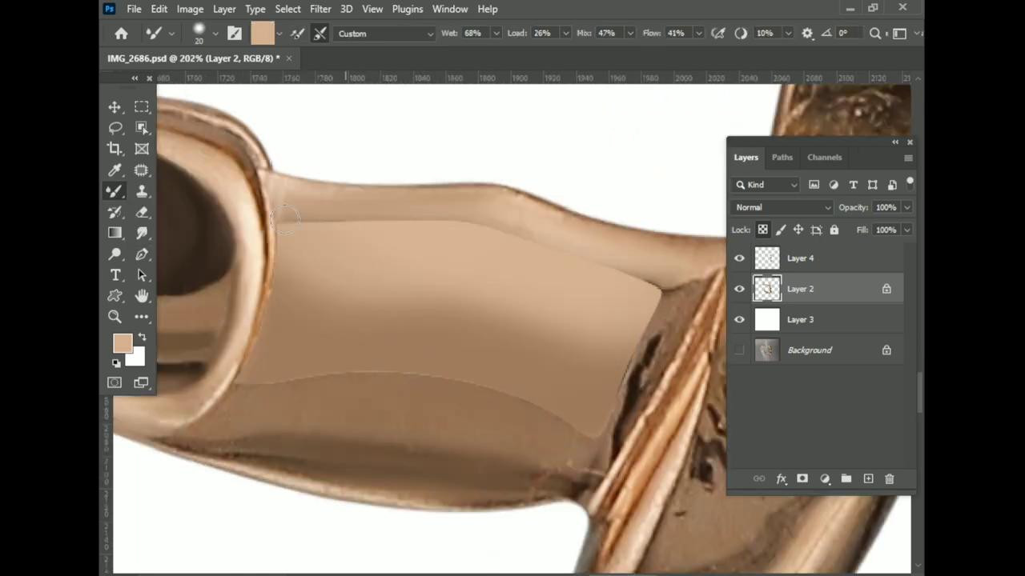
scroll(360, 218, up, 2)
drag(380, 215, 283, 221)
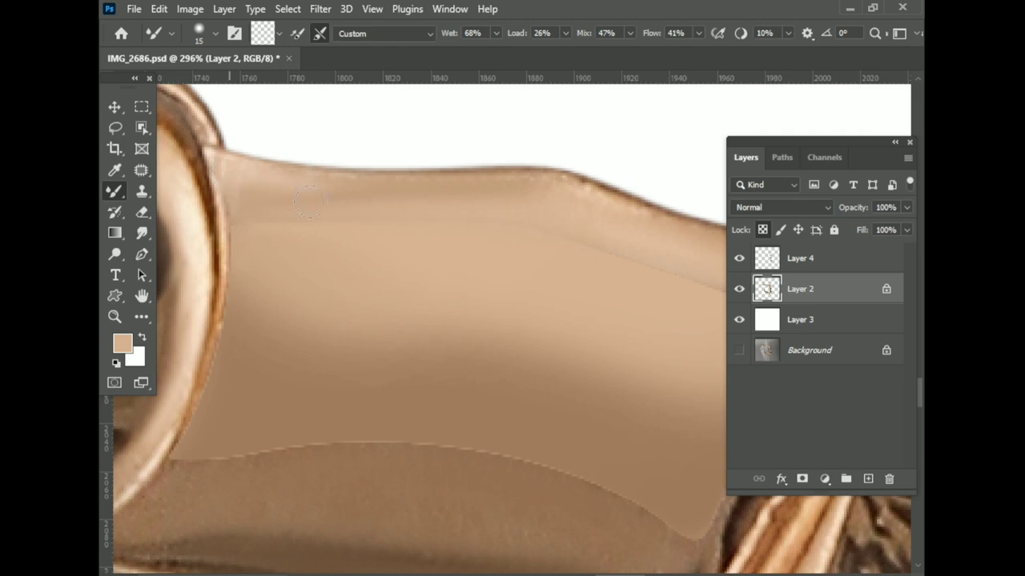
scroll(462, 229, down, 2)
scroll(462, 291, up, 1)
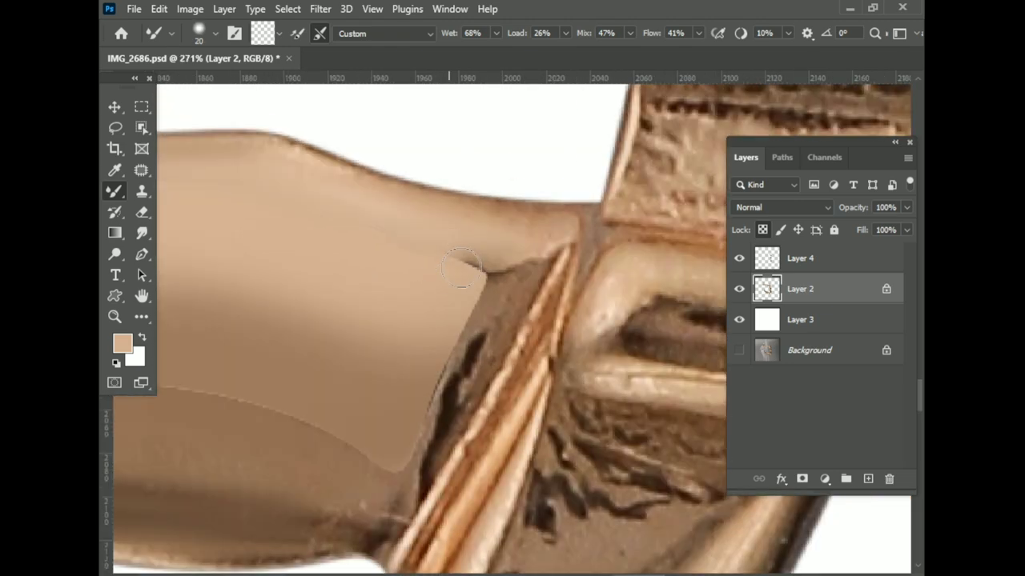
drag(499, 273, 474, 272)
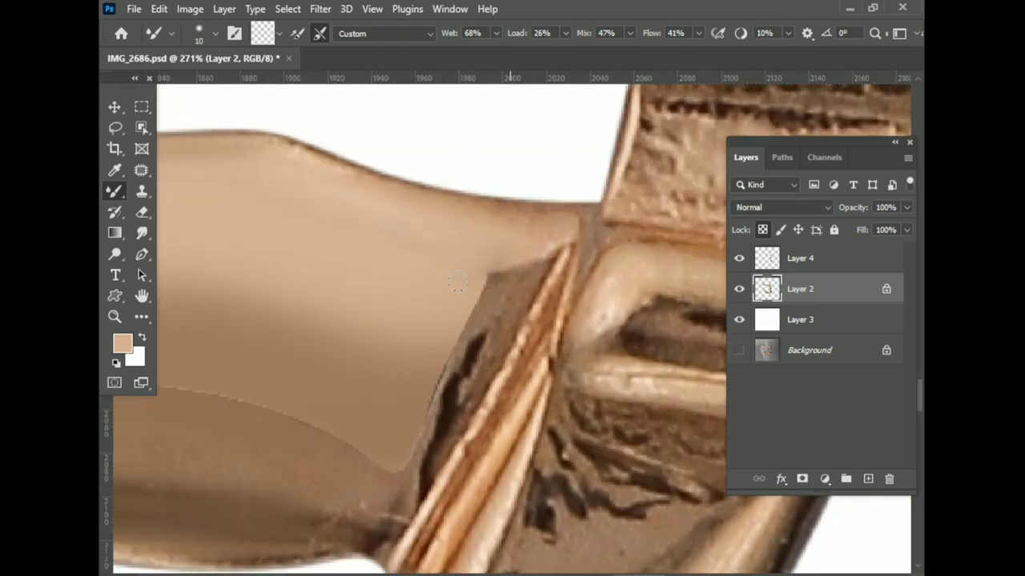
With a smaller brush, blend away the dark edge and gap beside the joint
scroll(413, 451, left, 5)
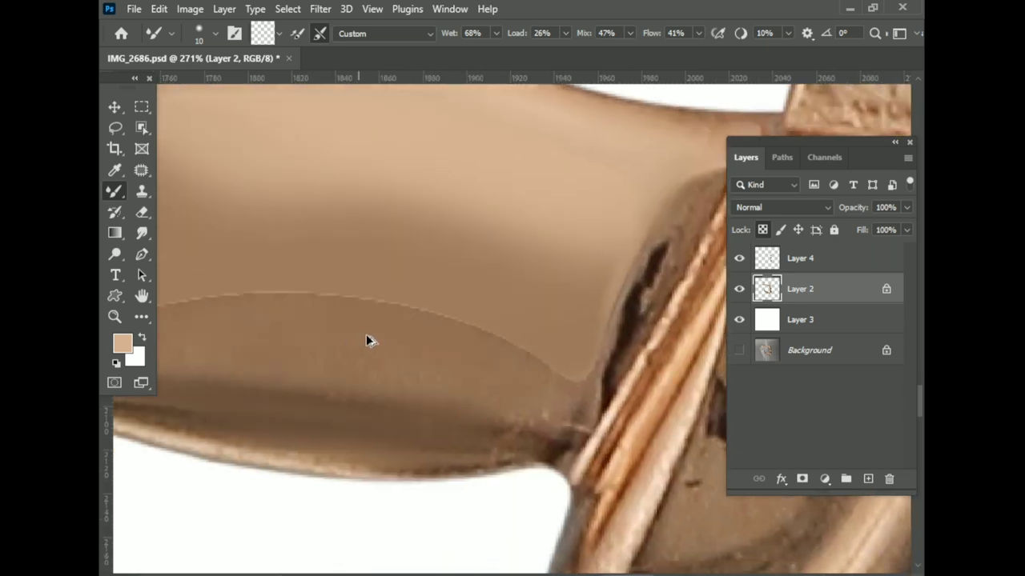
scroll(472, 240, down, 1)
scroll(476, 360, down, 1)
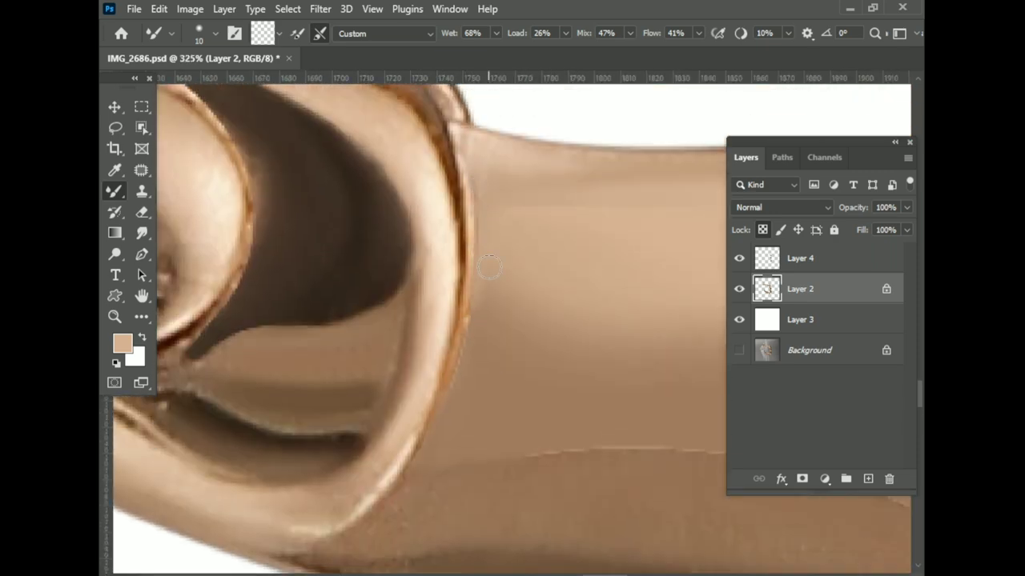
scroll(476, 412, down, 2)
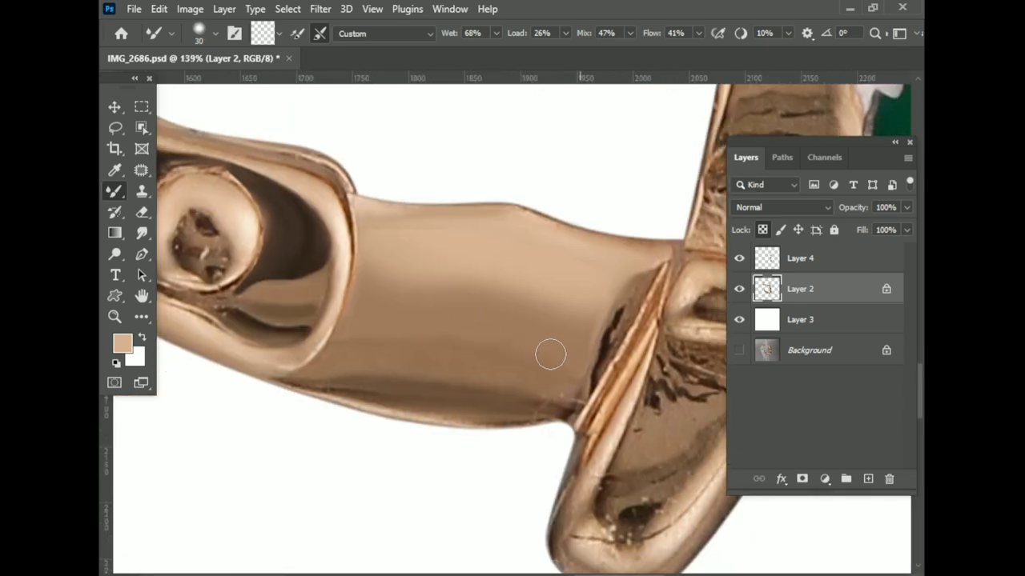
key(bracketleft)
drag(600, 322, 585, 371)
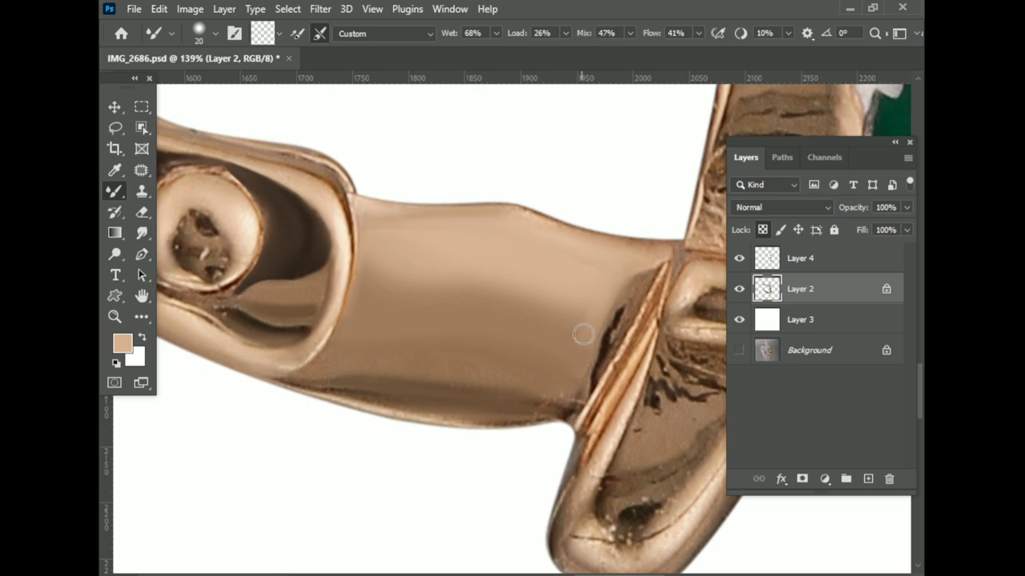
scroll(582, 334, up, 4)
drag(609, 296, 645, 293)
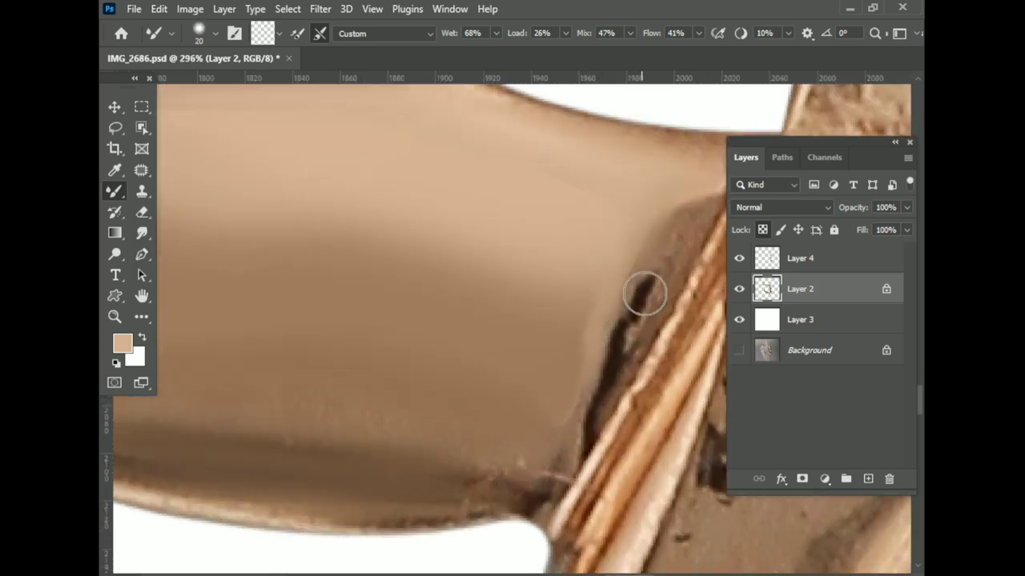
key(bracketright)
key(bracketright)
key(bracketright)
scroll(319, 446, down, 4)
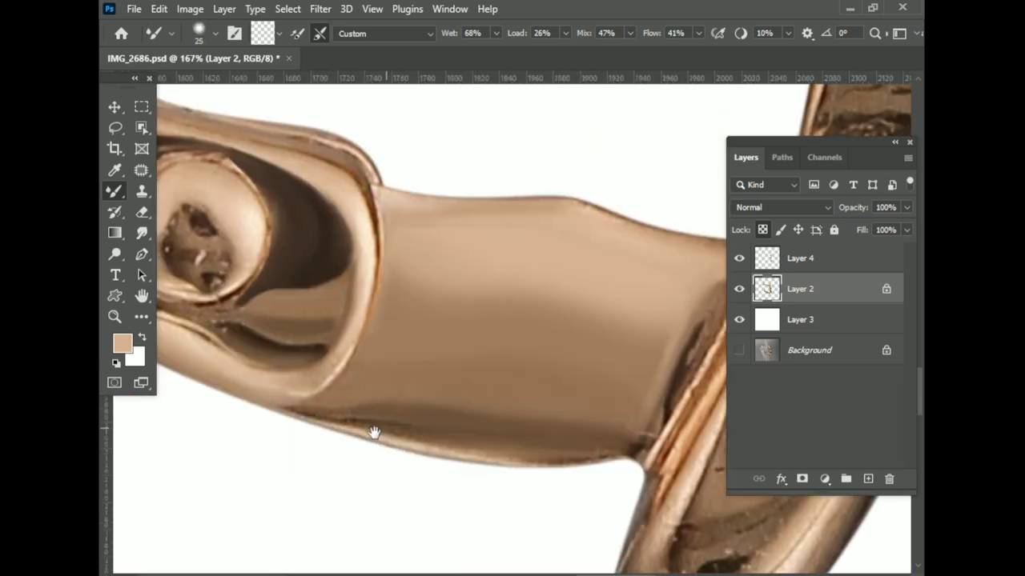
Move to the horizontal bar and finish tracing a path around its dark strip
scroll(395, 392, down, 2)
scroll(394, 307, up, 2)
scroll(394, 307, down, 3)
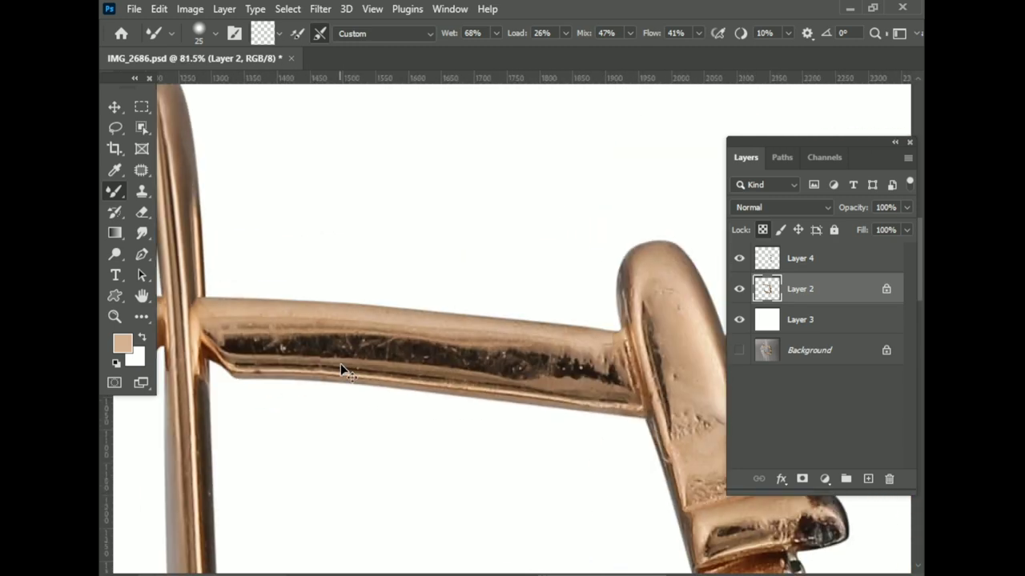
scroll(426, 317, up, 2)
scroll(409, 264, down, 2)
scroll(553, 301, up, 2)
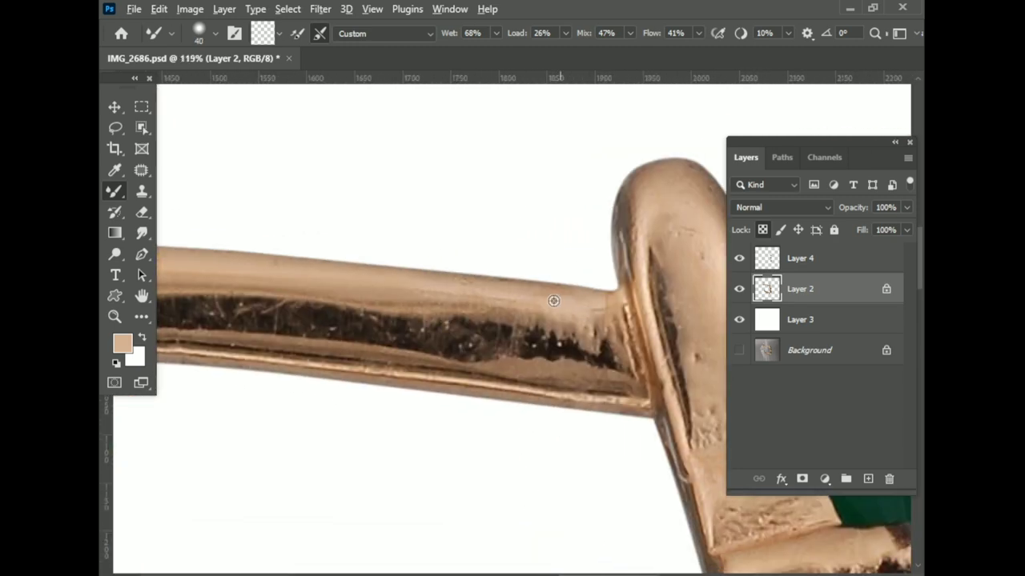
scroll(460, 338, down, 2)
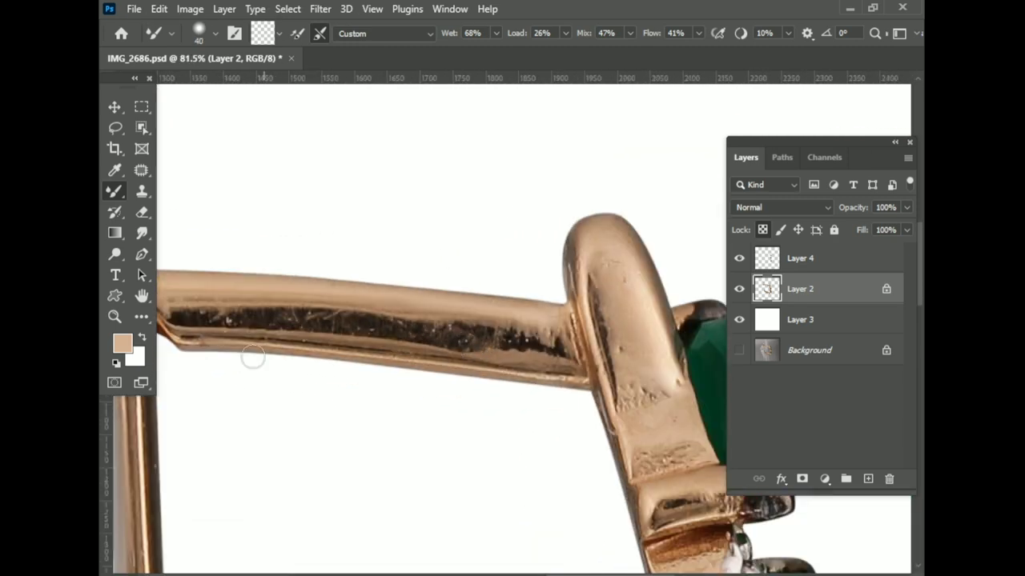
scroll(496, 366, up, 1)
scroll(560, 364, up, 2)
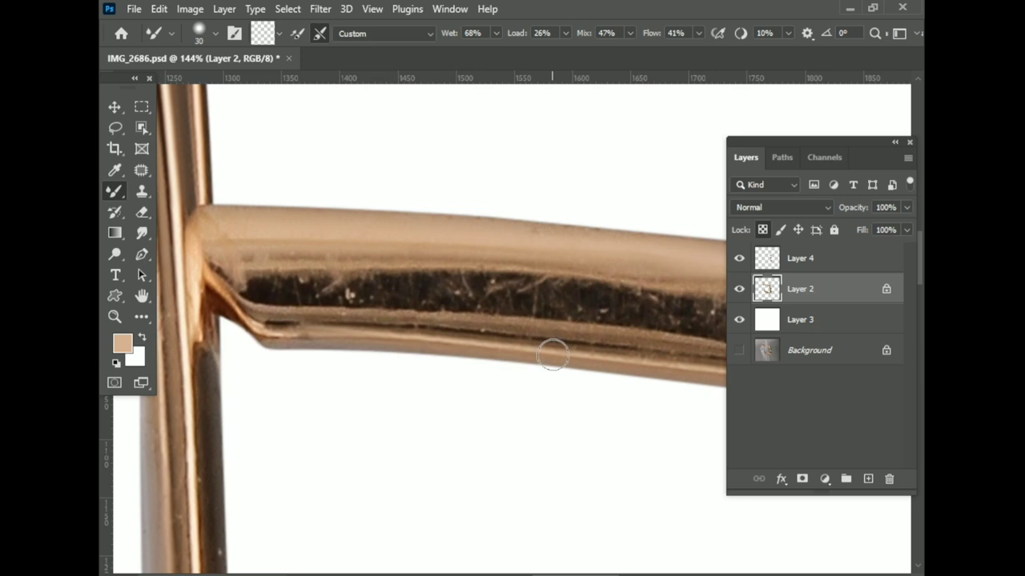
scroll(425, 328, down, 1)
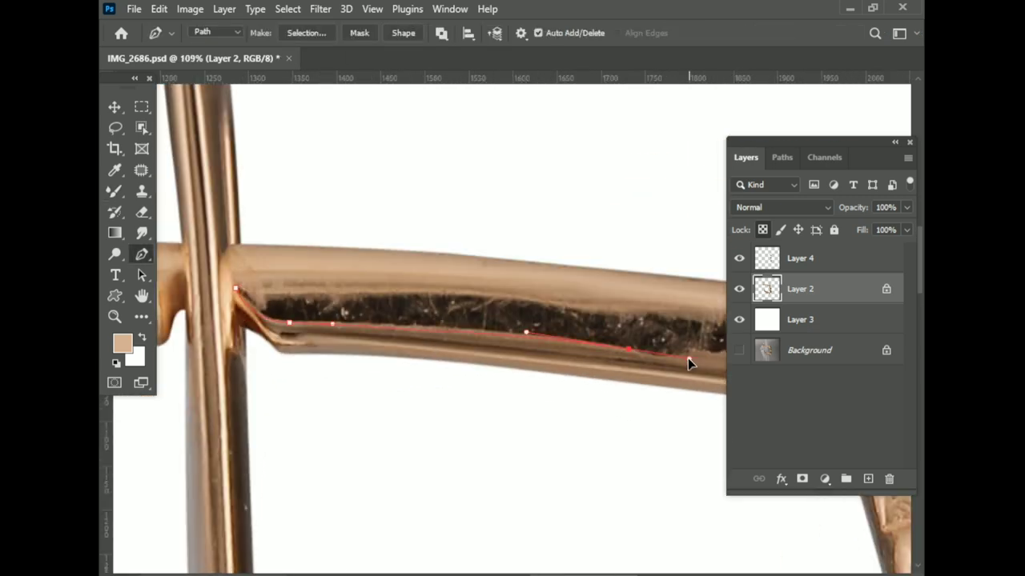
click(688, 358)
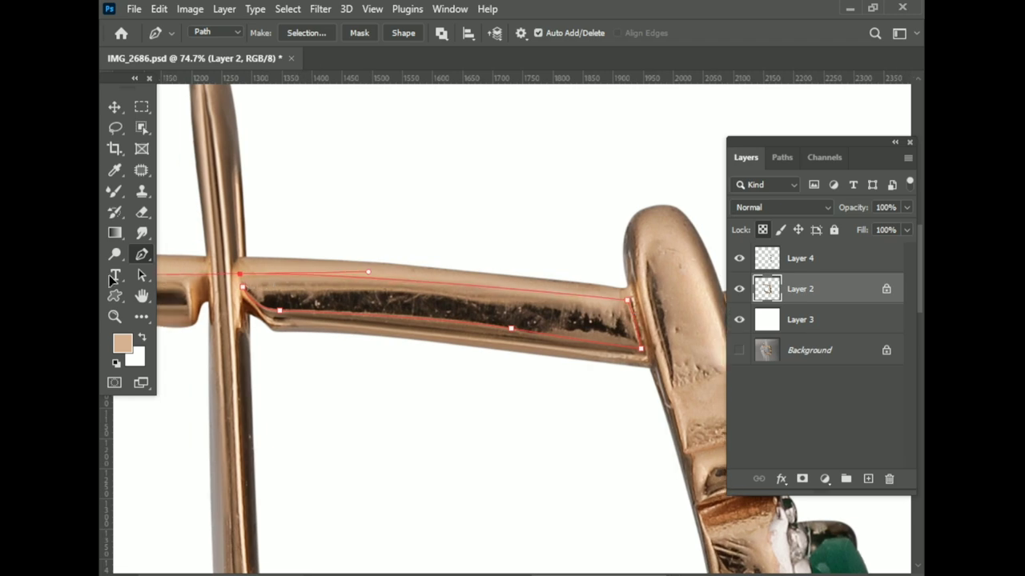
Turn the path into a selection and smooth the dark streaks inside with the Mixer Brush
key(ctrl+Return)
key(b)
mouse_move(304, 312)
mouse_down()
mouse_move(327, 293)
mouse_move(600, 317)
mouse_move(265, 296)
mouse_move(461, 301)
mouse_move(590, 364)
mouse_move(168, 317)
mouse_up()
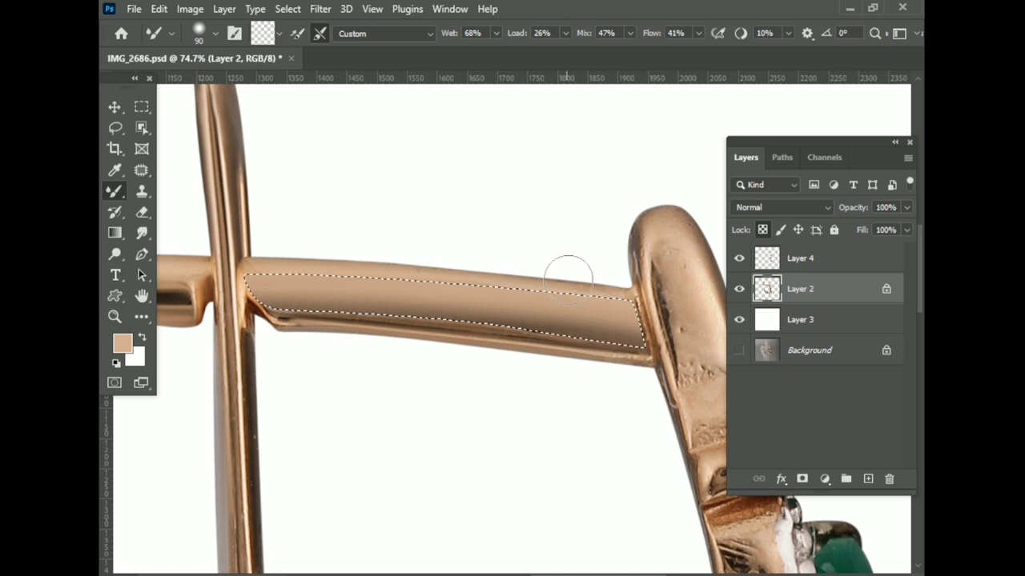
Try darker brown shading on the selected bar, undo it, sample light tan and deselect
right_click(115, 190)
click(183, 190)
alt+click(582, 359)
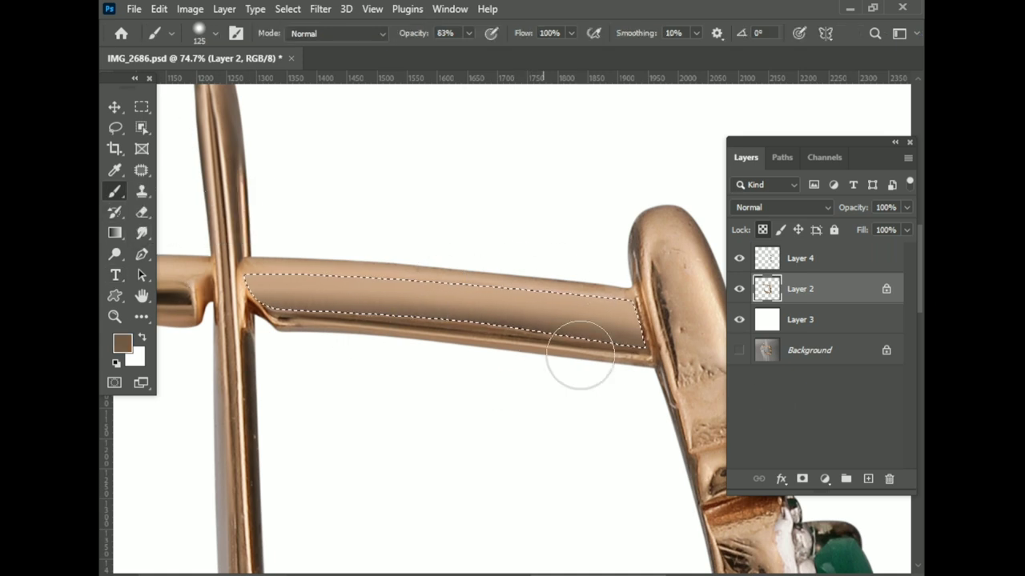
mouse_move(583, 359)
mouse_down()
mouse_move(331, 343)
mouse_move(647, 280)
mouse_up()
key(ctrl+z)
alt+click(446, 280)
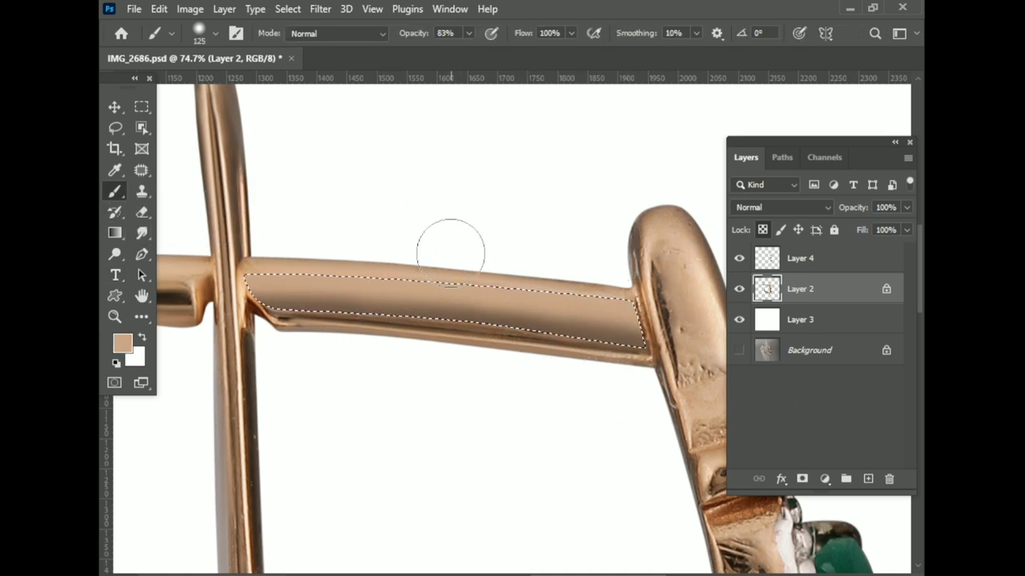
key(ctrl+d)
Smooth the bar's right edge with a smaller Mixer Brush
key(bracketleft)
key(bracketleft)
key(bracketleft)
scroll(369, 248, up, 1)
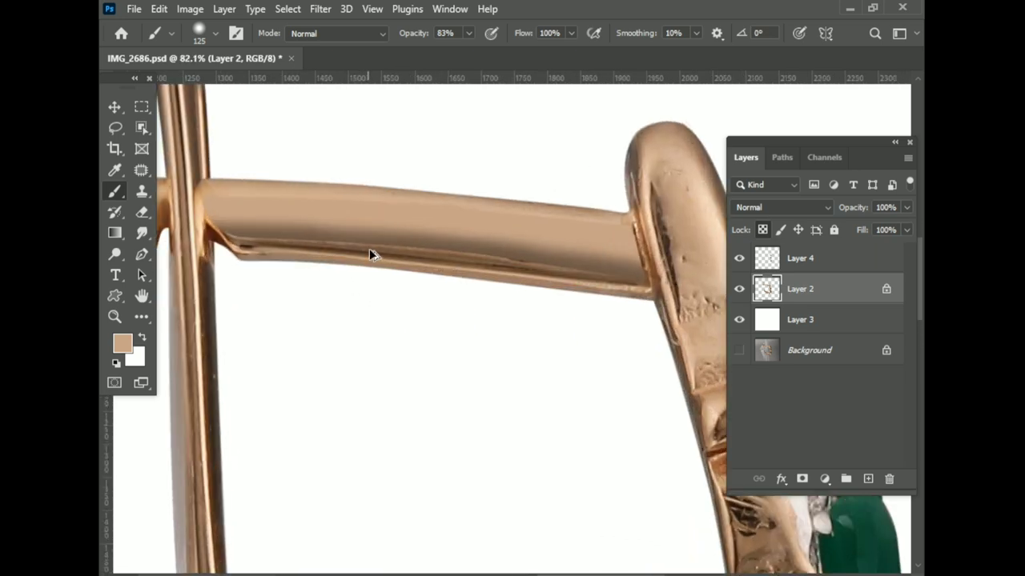
scroll(369, 248, up, 1)
scroll(349, 212, up, 10)
scroll(549, 290, up, 3)
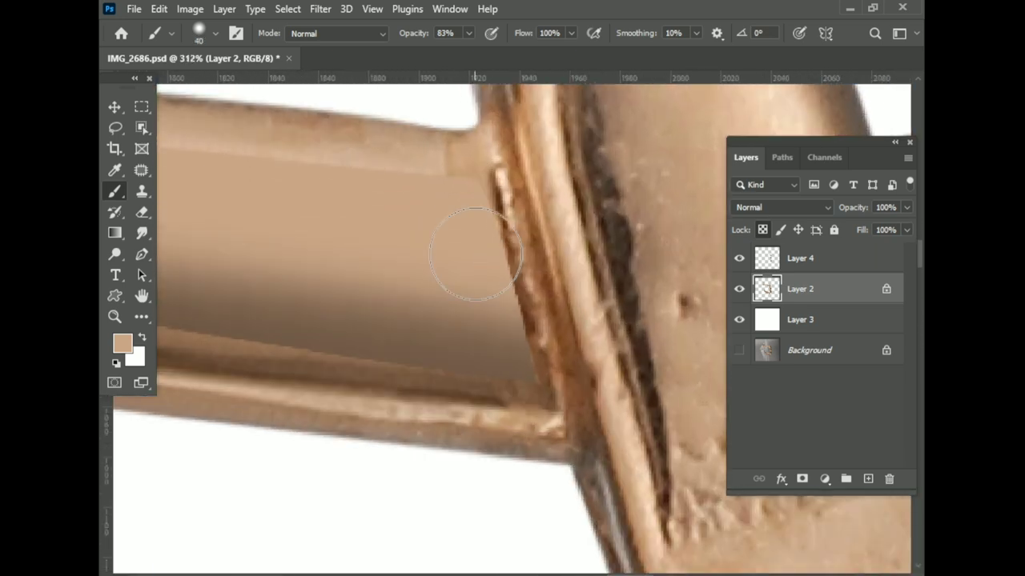
key(bracketleft)
key(bracketleft)
key(bracketleft)
right_click(114, 191)
click(176, 238)
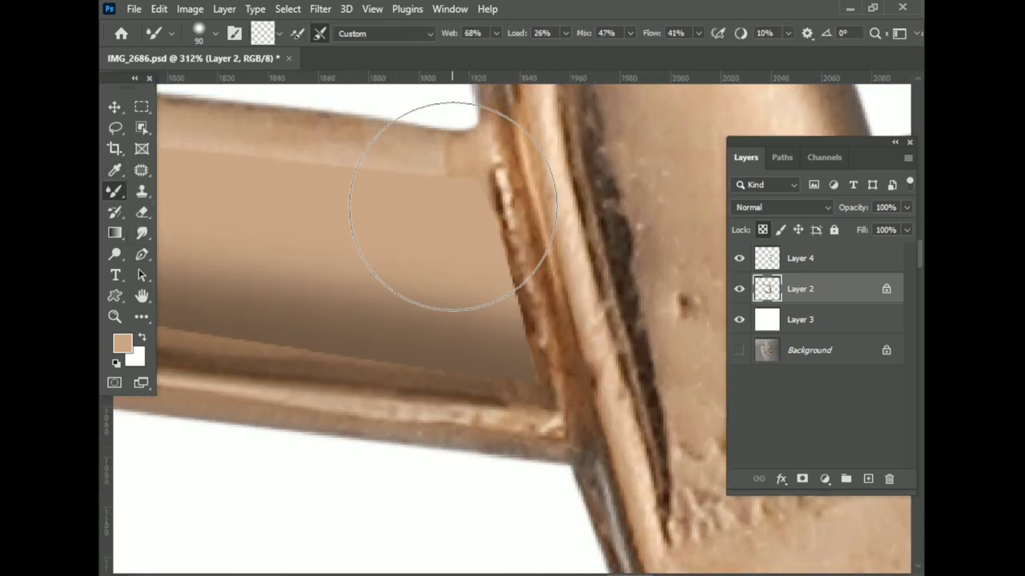
key(bracketleft)
key(bracketleft)
key(bracketleft)
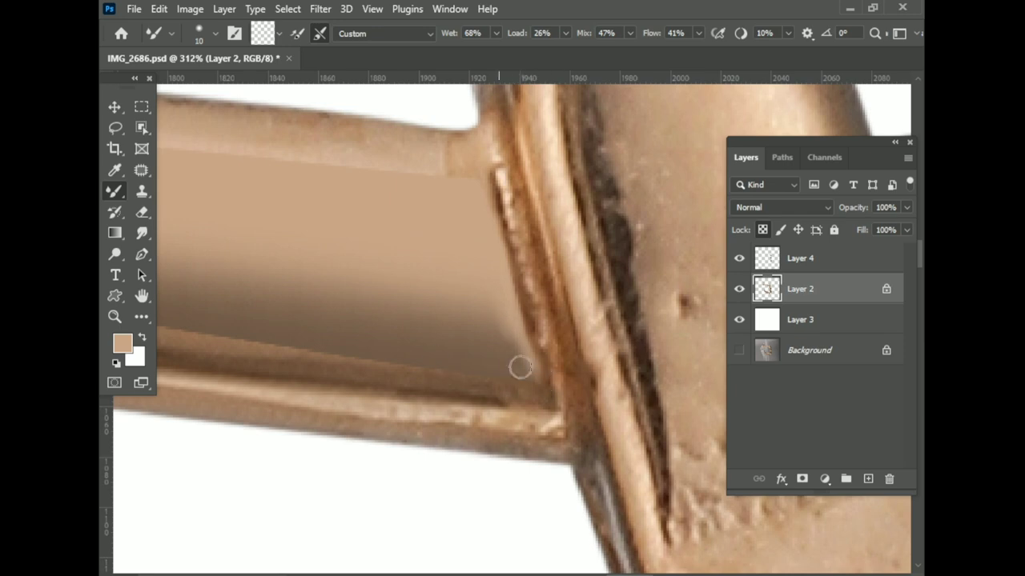
drag(493, 180, 547, 377)
drag(505, 197, 549, 376)
Pan and zoom along the horizontal bar to review the smoothed finish
scroll(527, 228, up, 2)
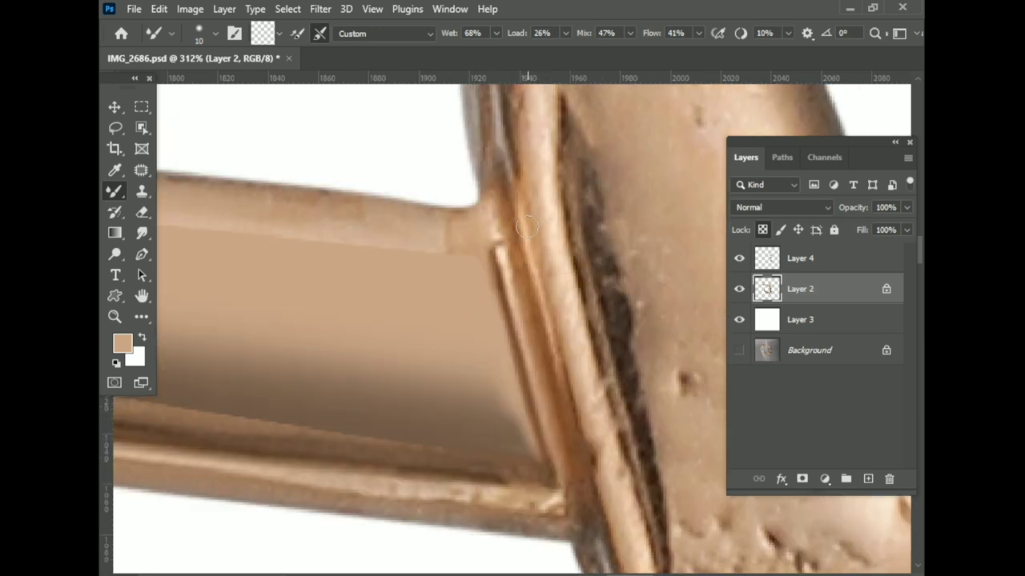
scroll(501, 259, down, 3)
scroll(491, 259, up, 3)
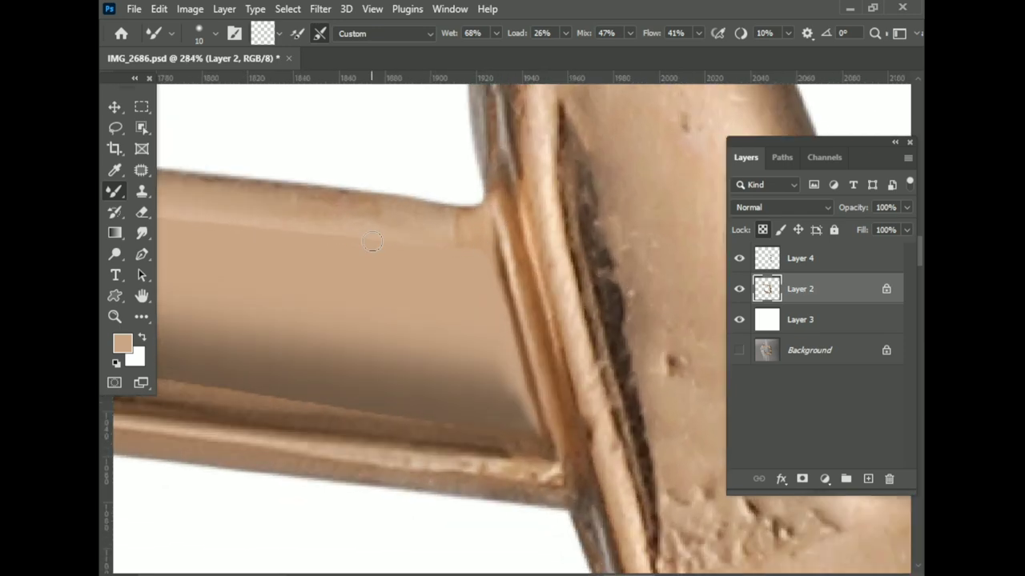
scroll(372, 240, down, 2)
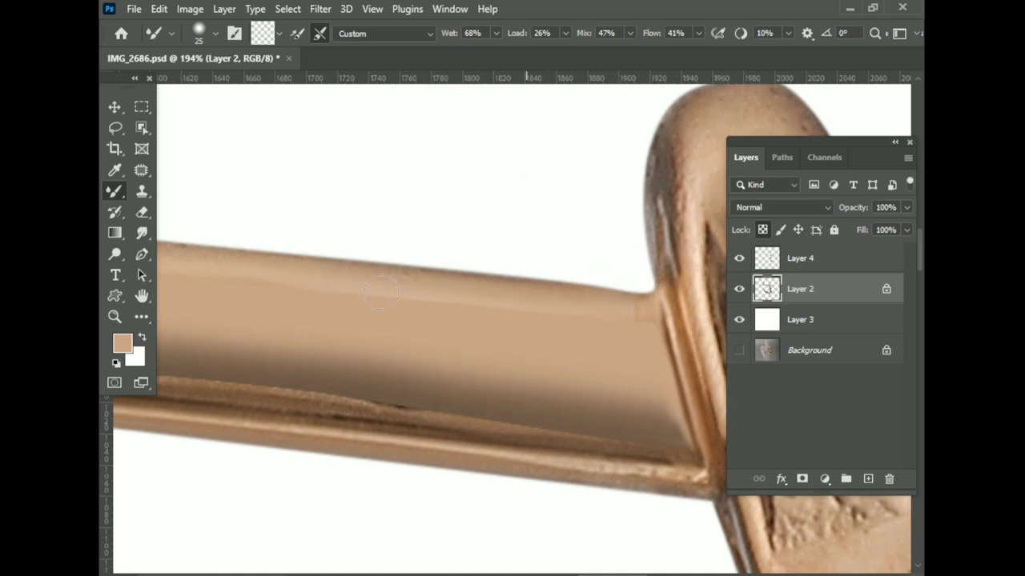
scroll(468, 299, left, 3)
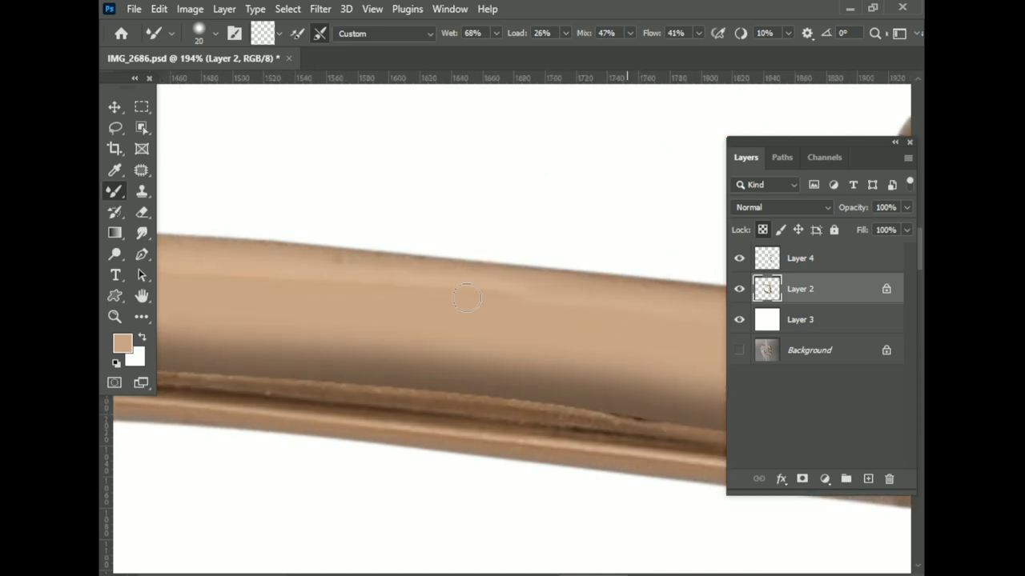
scroll(571, 272, down, 2)
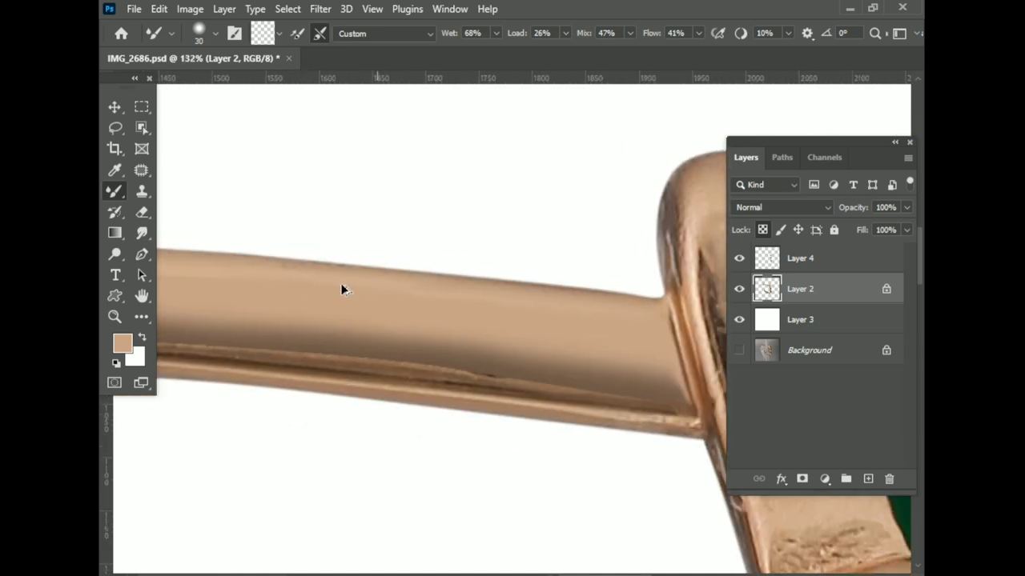
scroll(343, 289, up, 1)
scroll(541, 279, down, 2)
scroll(541, 279, up, 2)
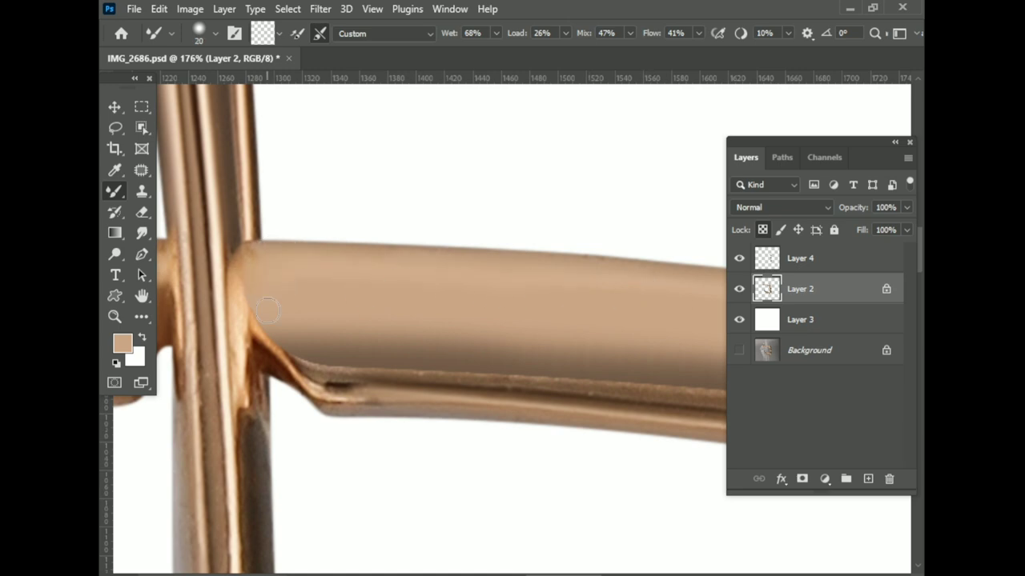
With a smaller Mixer Brush, smooth the bar's lower edge at the left joint
key(bracketleft)
scroll(268, 310, up, 3)
drag(340, 398, 400, 450)
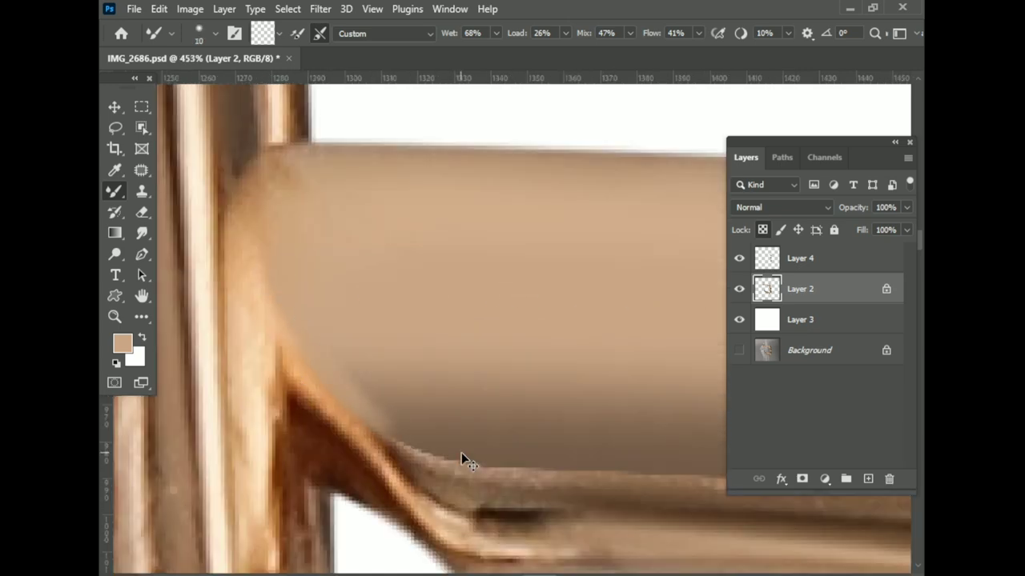
scroll(349, 398, down, 2)
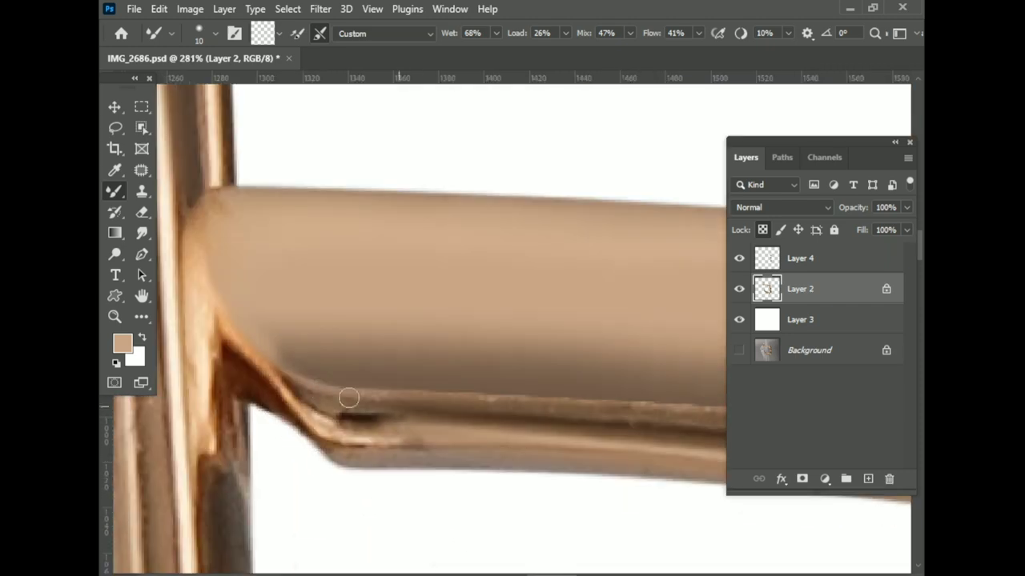
scroll(343, 385, right, 5)
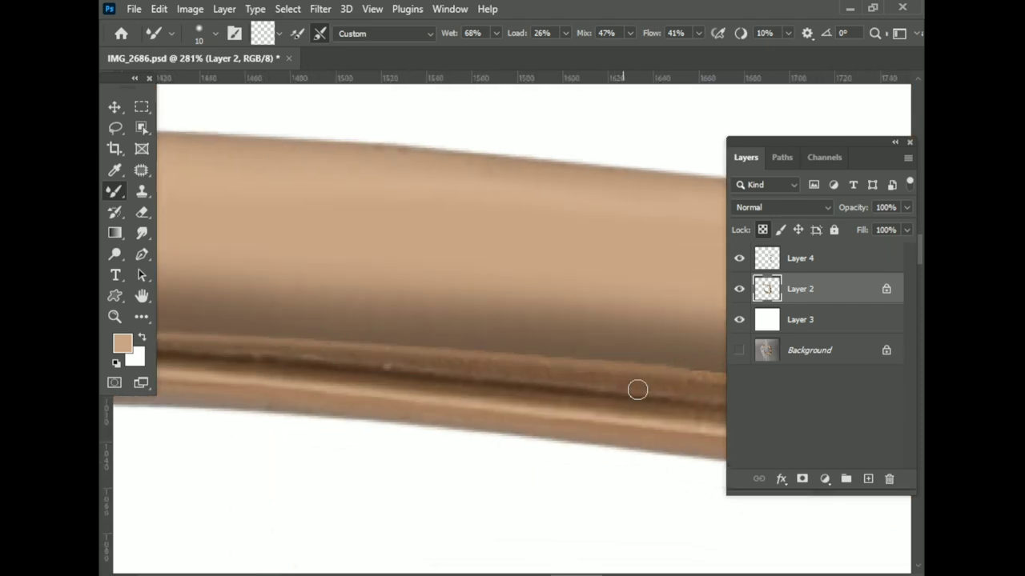
scroll(637, 390, down, 2)
scroll(558, 371, right, 3)
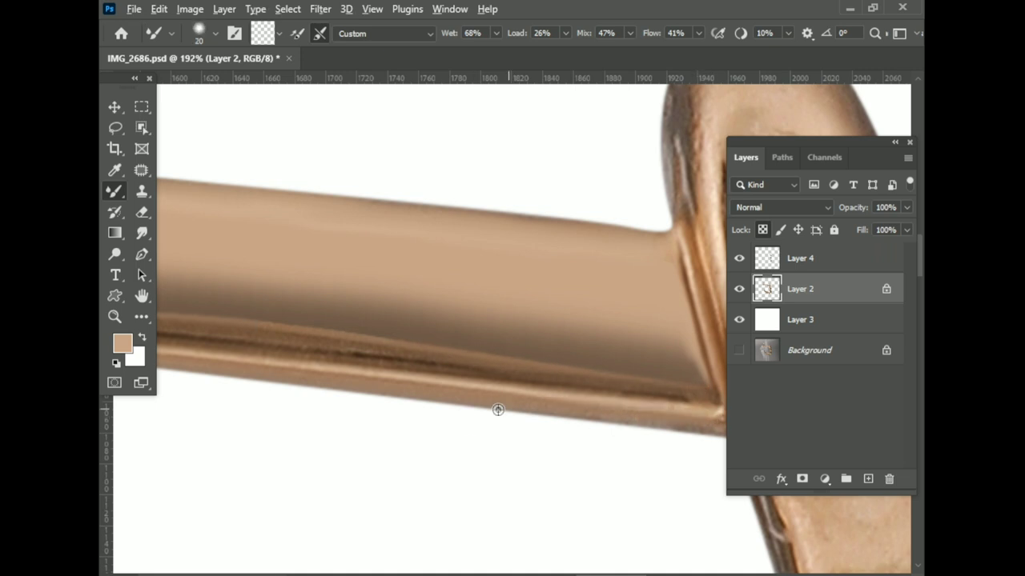
scroll(496, 412, down, 1)
scroll(416, 384, left, 3)
drag(295, 341, 511, 427)
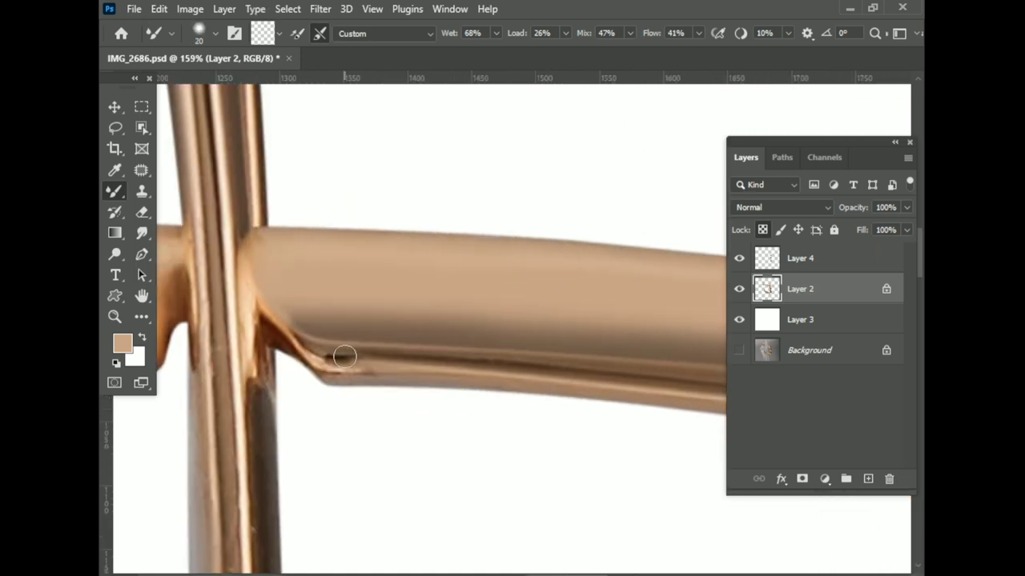
drag(339, 359, 552, 368)
Blend away the grey streak along the loop's left edge with a larger brush
scroll(377, 392, down, 1)
scroll(377, 386, right, 5)
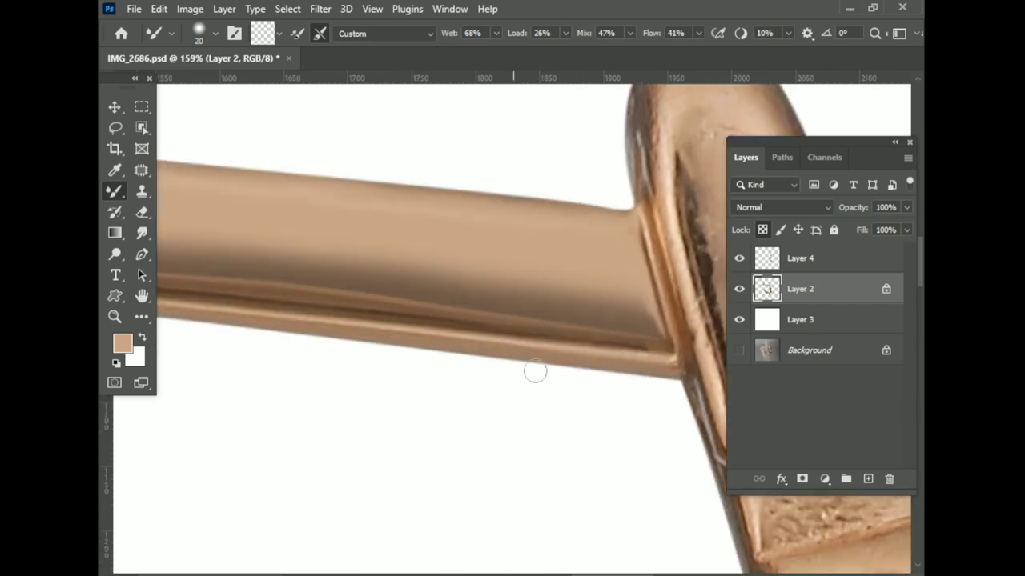
scroll(469, 279, up, 2)
scroll(469, 240, up, 1)
scroll(444, 314, up, 1)
key(bracketright)
drag(445, 314, 451, 389)
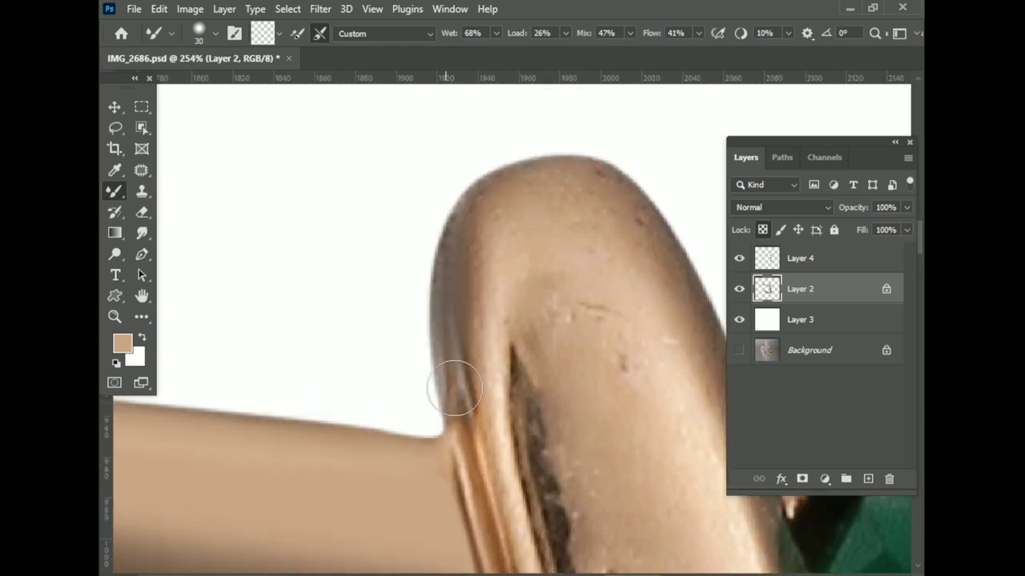
key(bracketleft)
key(bracketright)
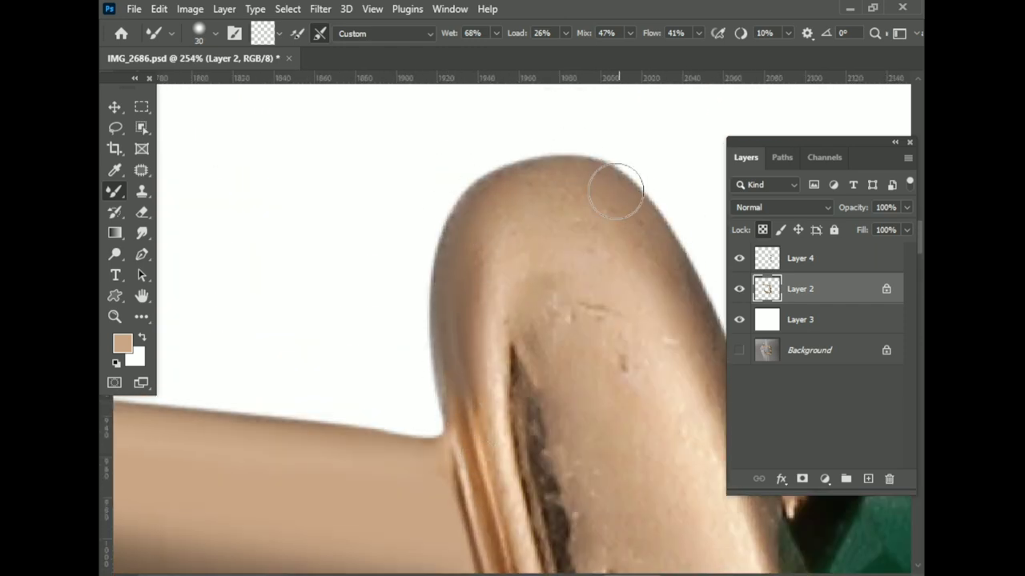
Blend the dark strip beside the green stone's top and touch up the loop below it
scroll(560, 240, down, 3)
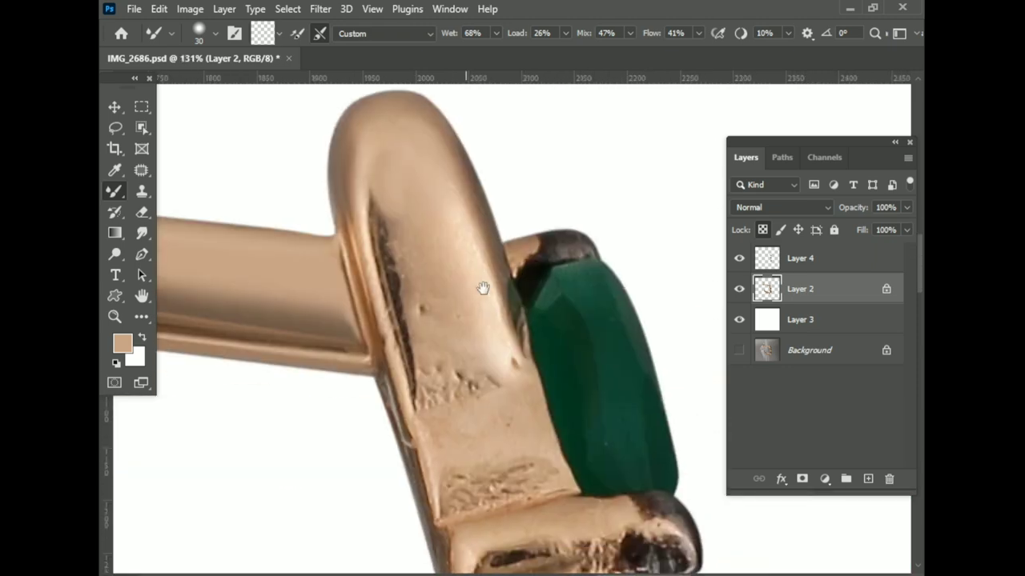
scroll(497, 384, up, 2)
mouse_move(513, 475)
mouse_down()
mouse_move(515, 411)
mouse_move(540, 344)
mouse_move(521, 343)
mouse_move(540, 347)
mouse_move(549, 440)
mouse_move(539, 320)
mouse_move(645, 339)
mouse_up()
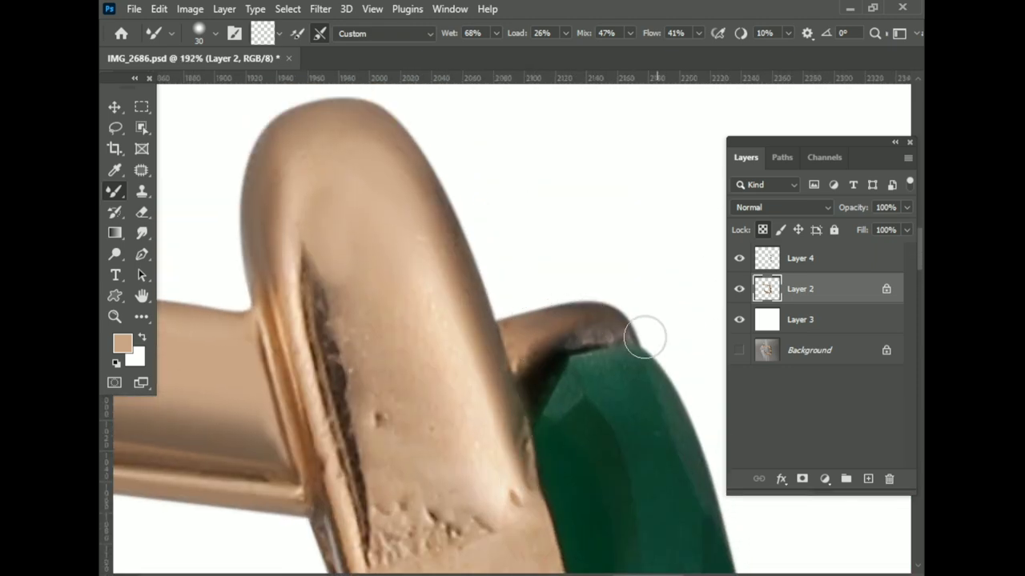
scroll(340, 227, down, 2)
scroll(384, 384, down, 3)
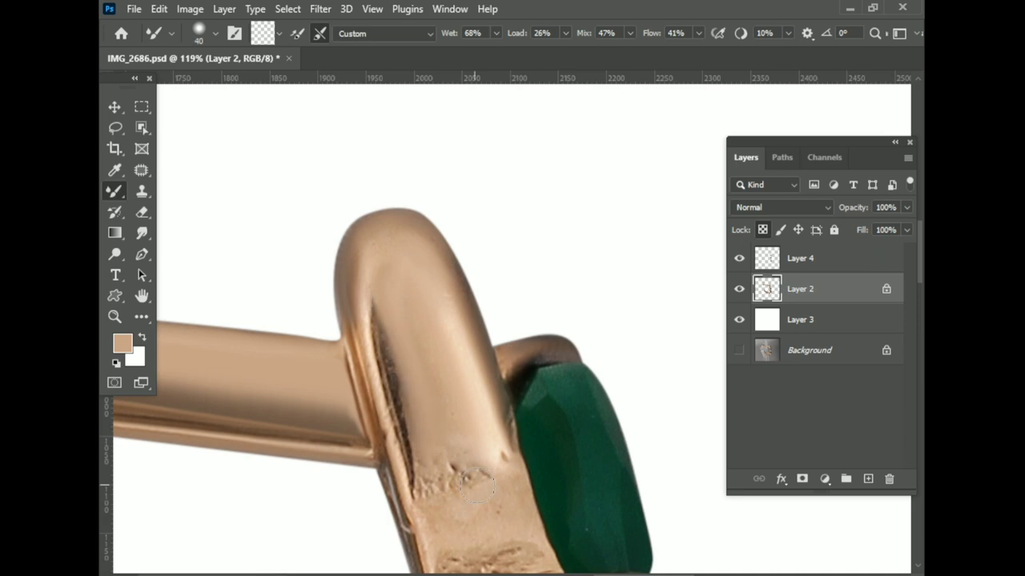
drag(496, 480, 513, 376)
drag(520, 416, 532, 496)
scroll(521, 427, down, 4)
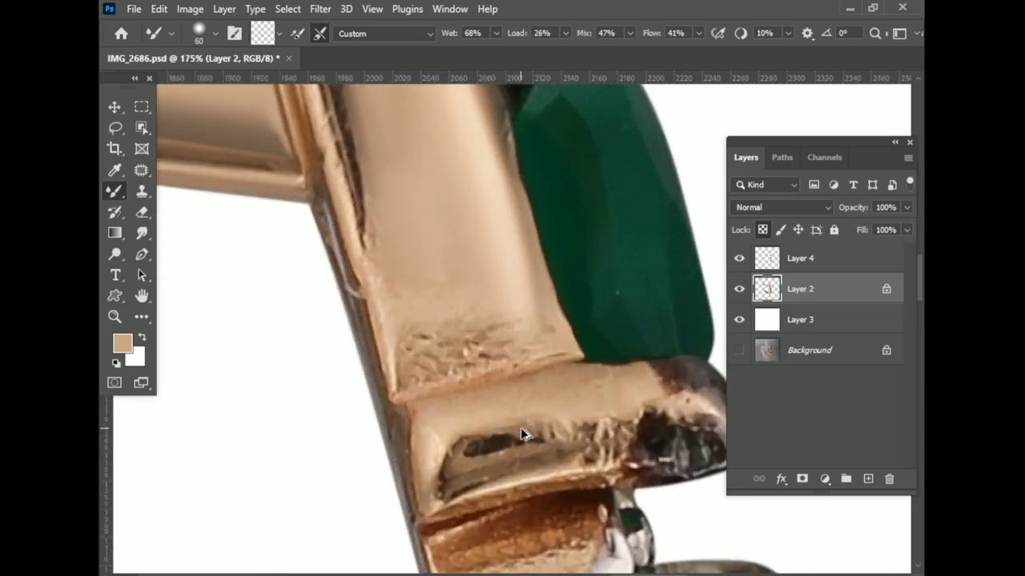
key(p)
scroll(420, 320, up, 1)
Smooth the dark marks inside the loop face within a Pen-path selection, then deselect
click(410, 349)
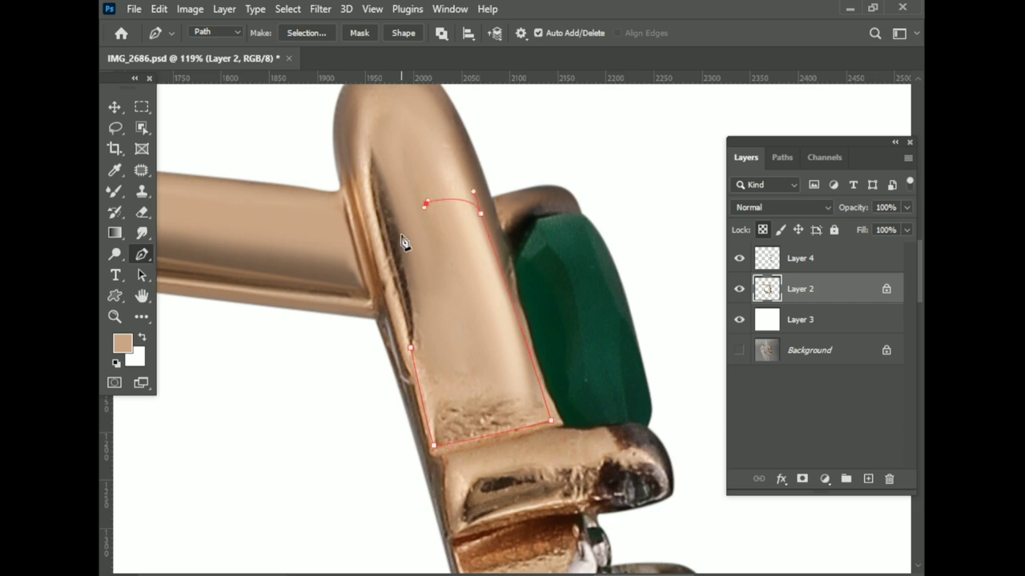
key(ctrl+Return)
key(b)
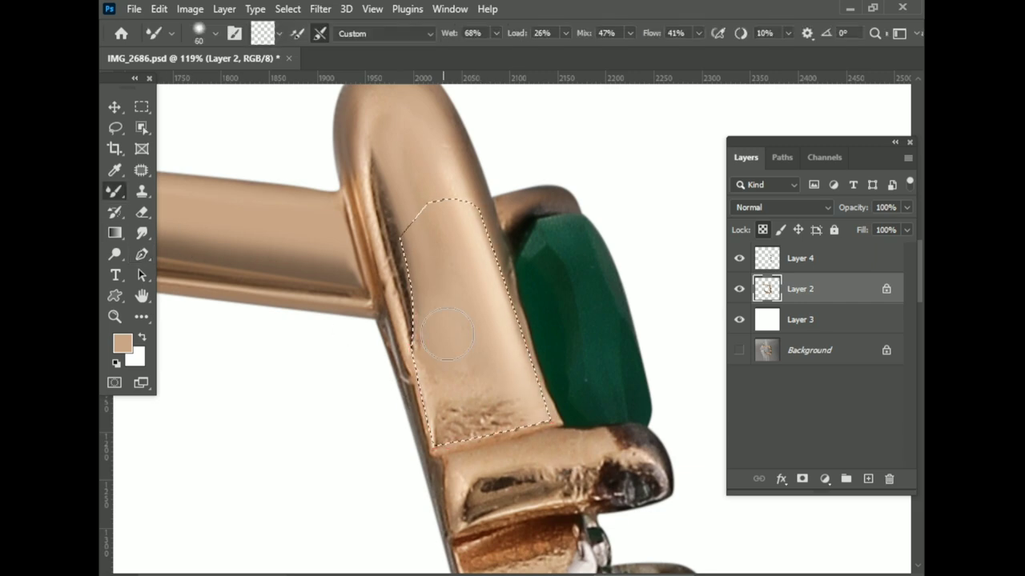
drag(507, 453, 424, 276)
key(ctrl+d)
With a smaller brush, smooth the loop face's edges and the corner at the lower bar
scroll(400, 320, down, 2)
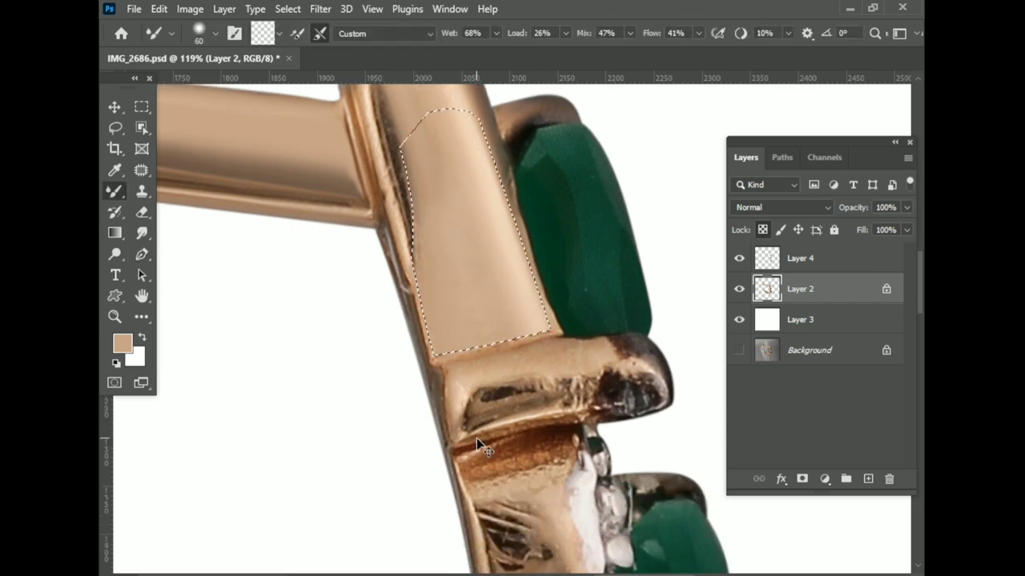
scroll(400, 321, up, 1)
key(bracketleft)
key(bracketleft)
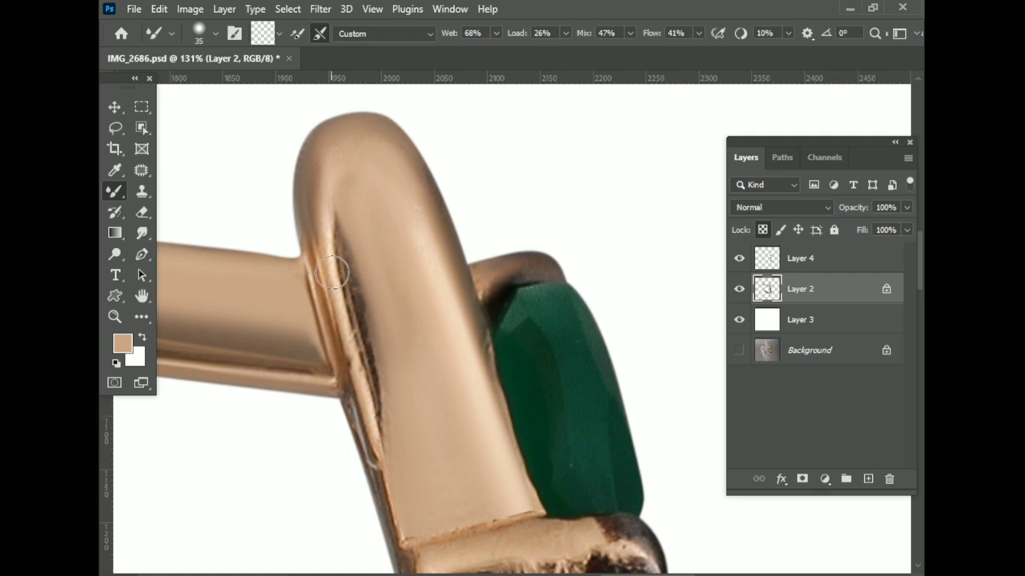
scroll(371, 340, up, 3)
key(bracketleft)
key(bracketleft)
key(bracketleft)
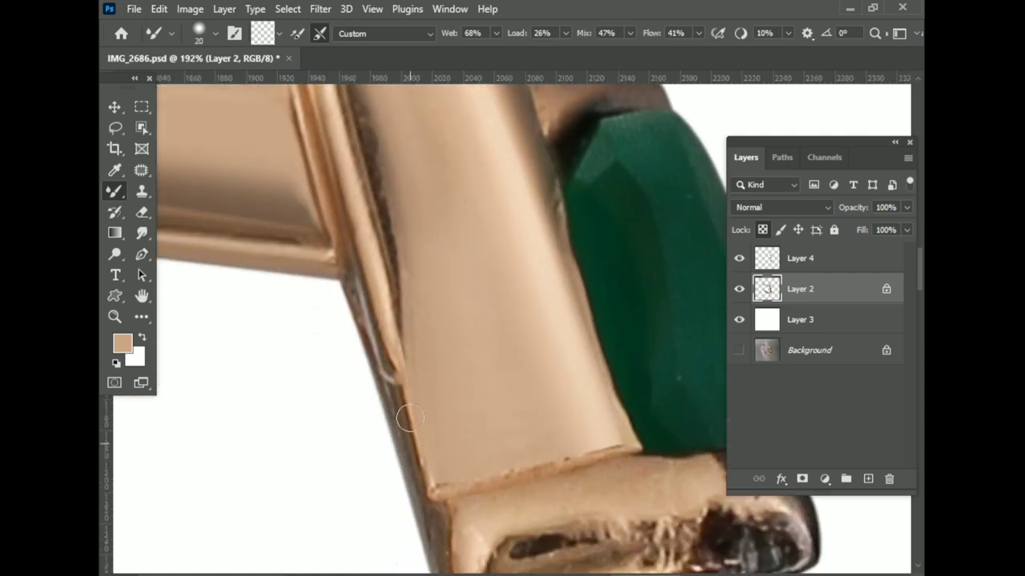
drag(409, 417, 365, 320)
scroll(406, 418, down, 2)
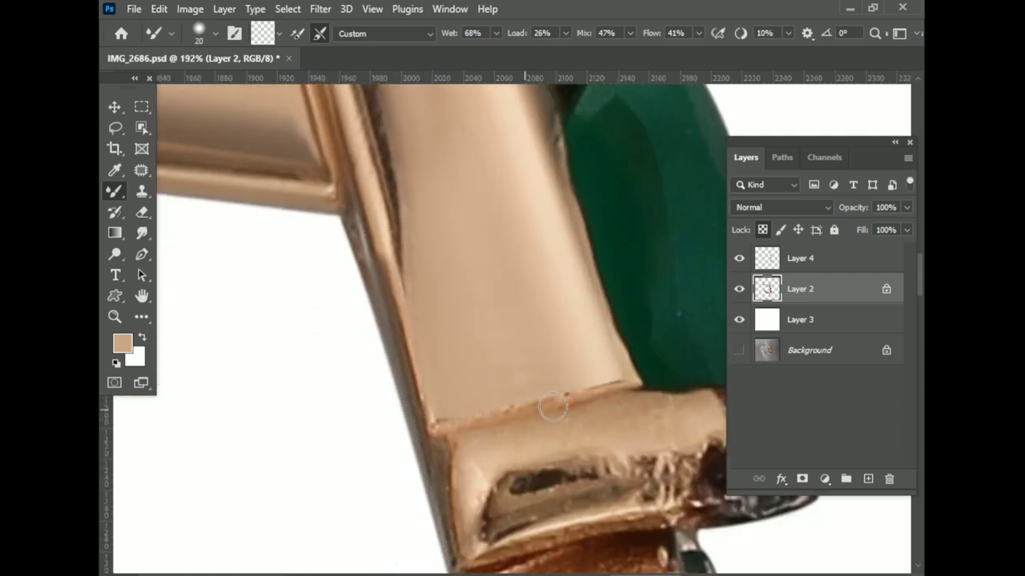
drag(436, 428, 616, 381)
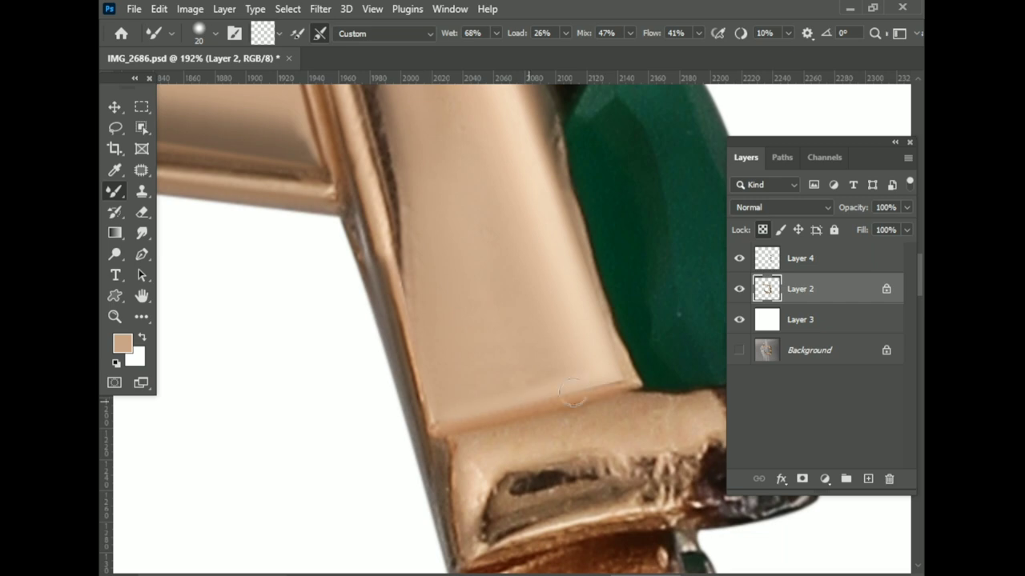
scroll(624, 417, down, 2)
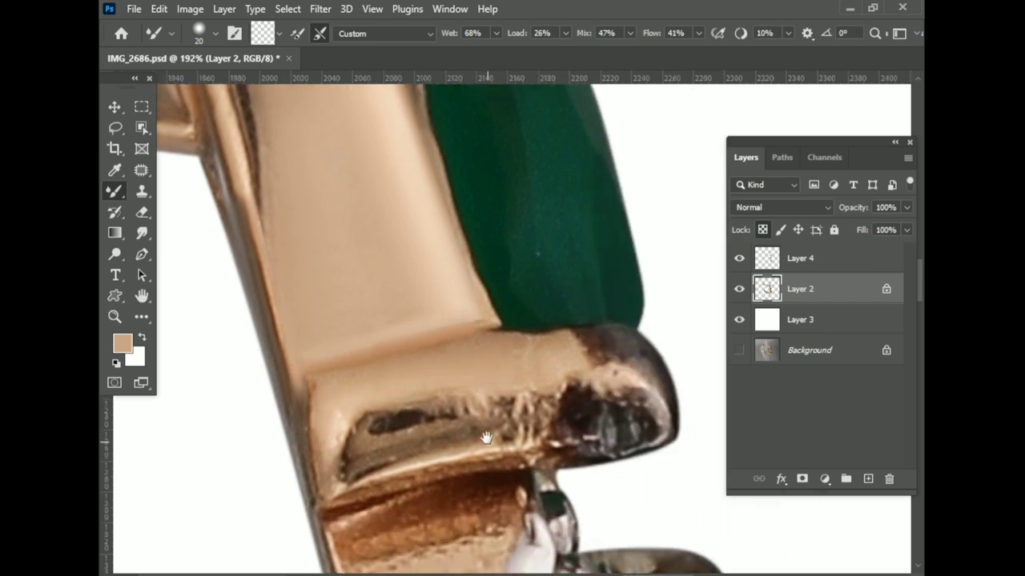
scroll(405, 455, up, 1)
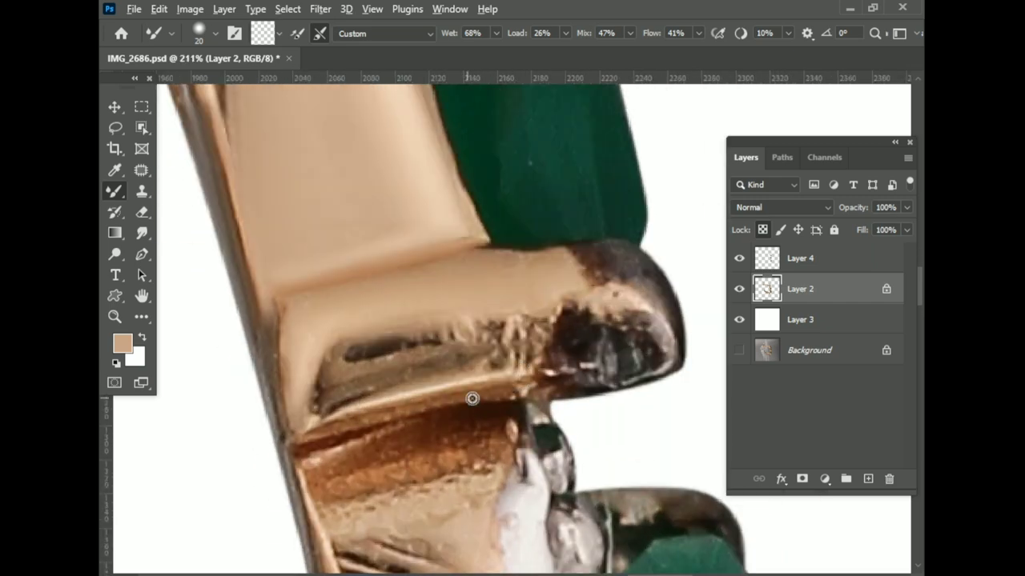
scroll(449, 408, down, 1)
scroll(448, 408, up, 1)
Outline the gold ledge along the lower bracket with a Pen path and make it a selection
key(p)
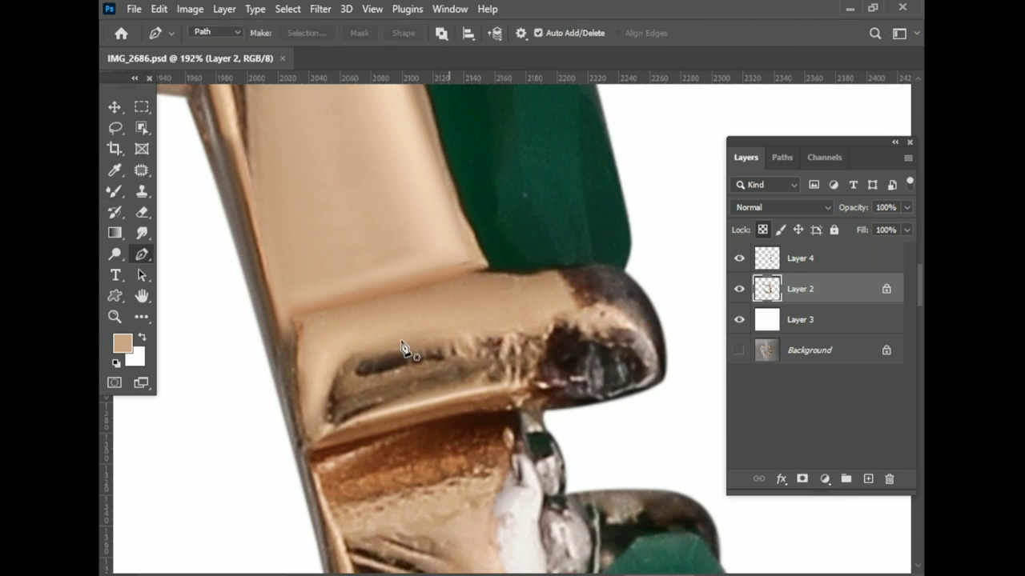
click(301, 327)
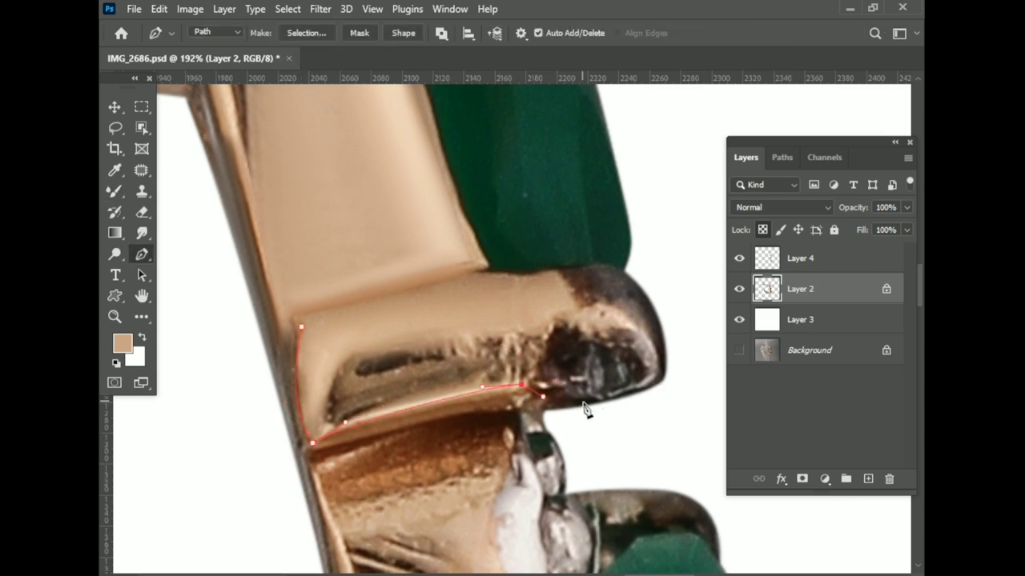
drag(608, 429, 638, 423)
key(ctrl+Return)
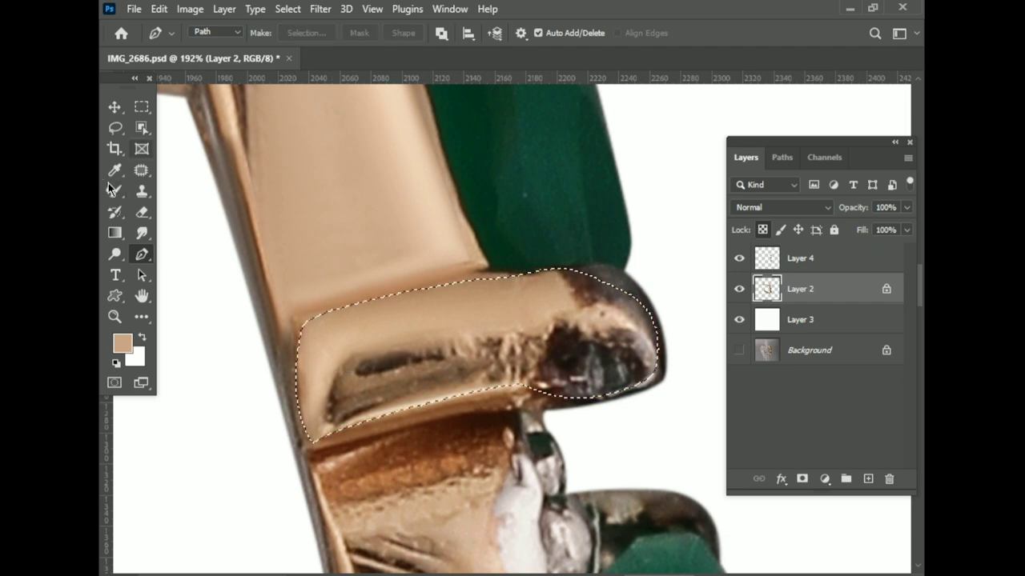
Paint Mixer Brush strokes over the dark streaks on the selected ledge
key(b)
mouse_move(379, 364)
mouse_down()
mouse_move(599, 383)
mouse_move(571, 373)
mouse_move(584, 355)
mouse_move(373, 380)
mouse_up()
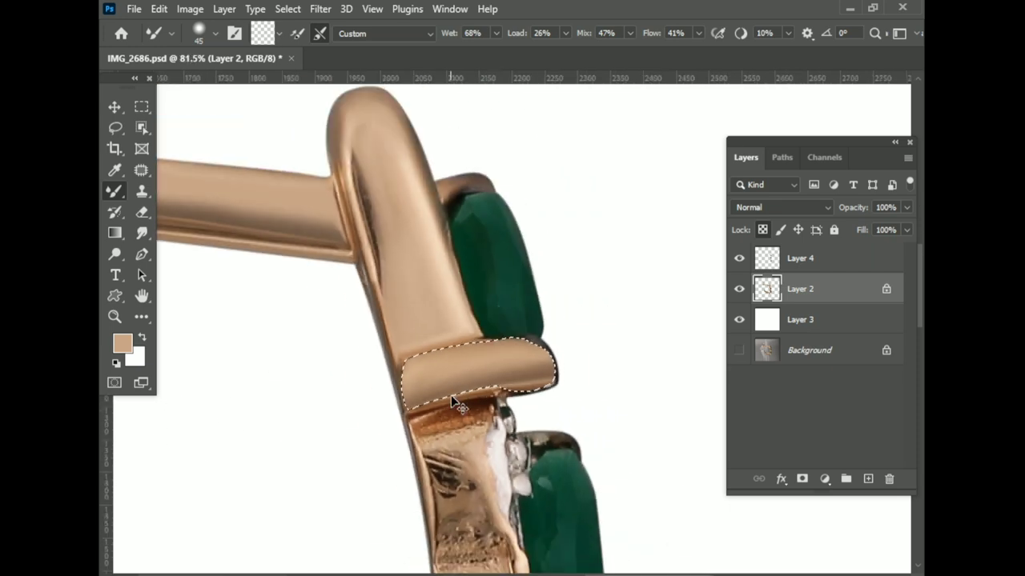
scroll(405, 402, down, 3)
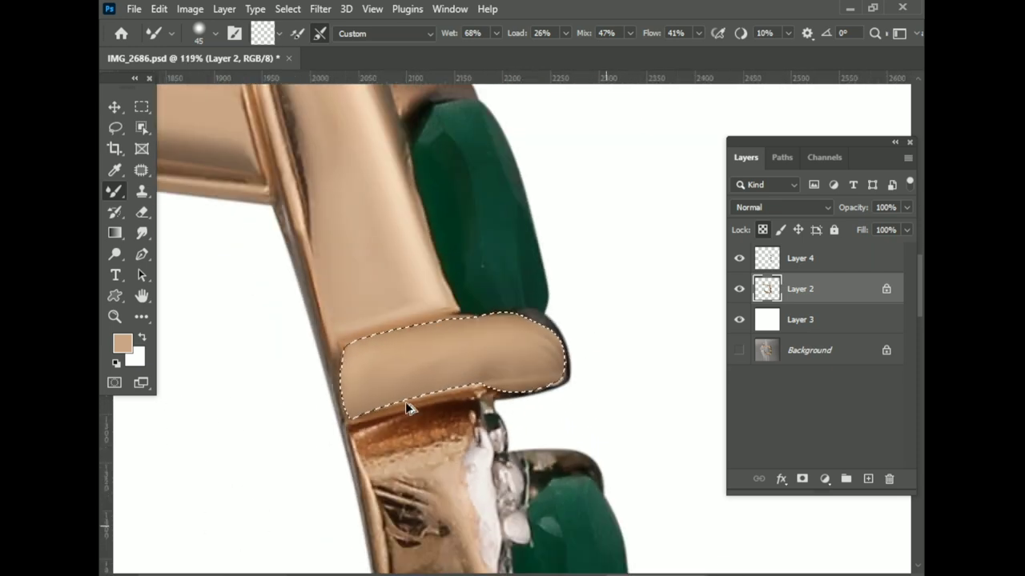
Undo both smoothing strokes and add a new empty Layer 5 above Layer 2
key(ctrl+alt+z)
key(ctrl+alt+z)
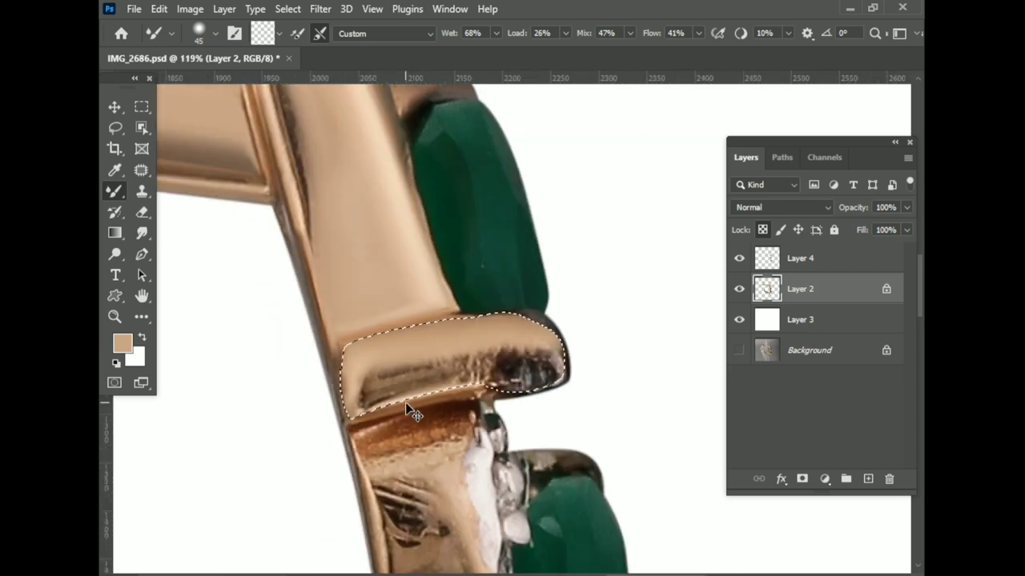
key(ctrl+alt+z)
key(ctrl+alt+z)
key(ctrl+shift+alt+n)
Lock Layer 5's transparency and blend the dark smudges on both ledge ends into smooth metal
click(762, 229)
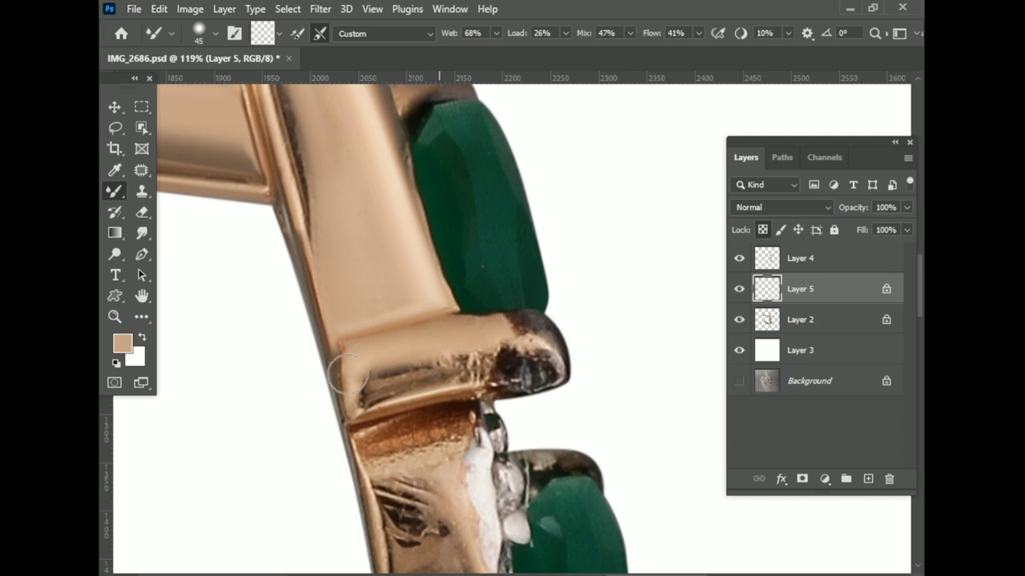
drag(343, 373, 544, 352)
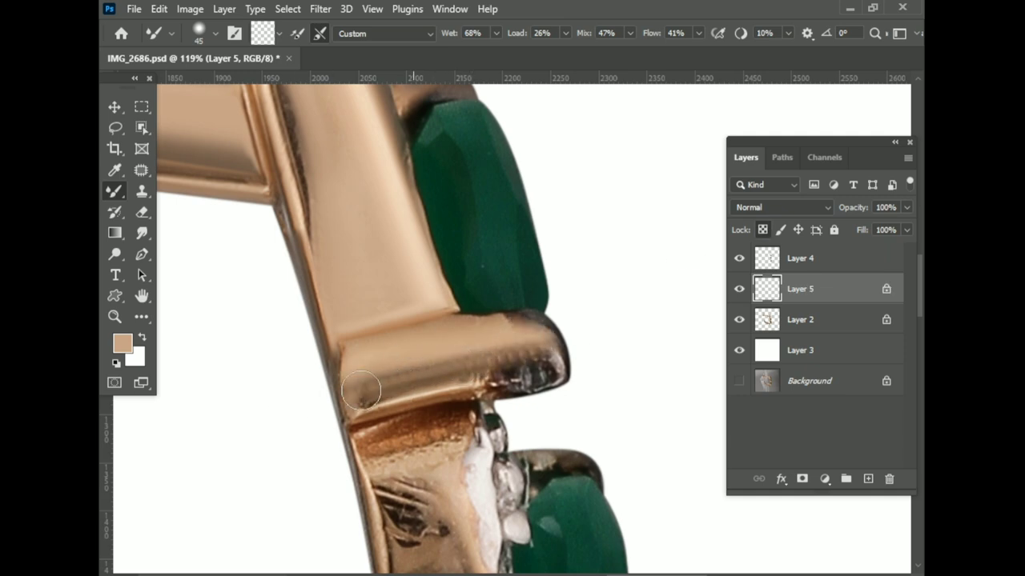
drag(360, 390, 261, 407)
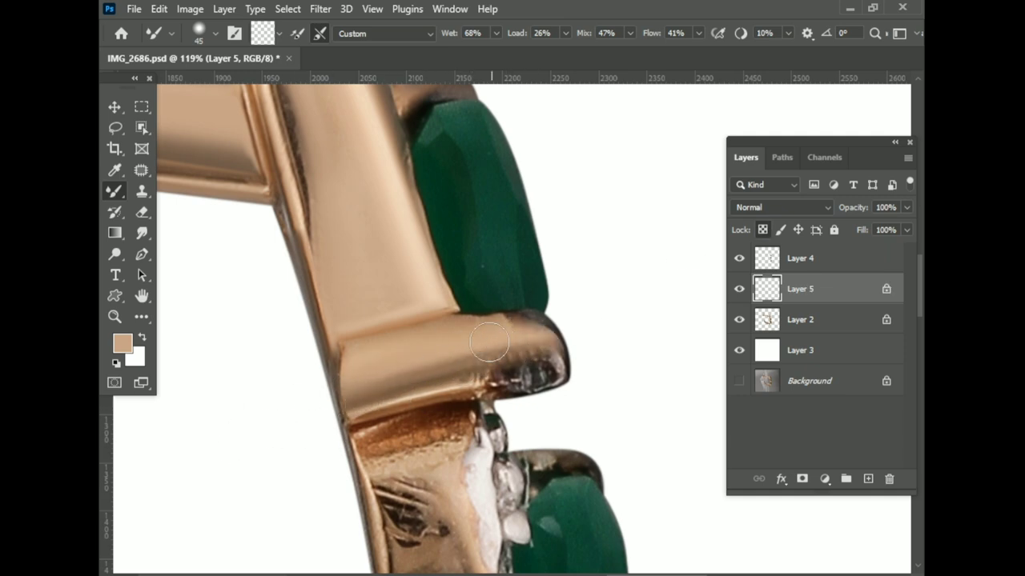
mouse_move(490, 343)
mouse_down()
mouse_move(560, 333)
mouse_move(472, 406)
mouse_move(553, 383)
mouse_up()
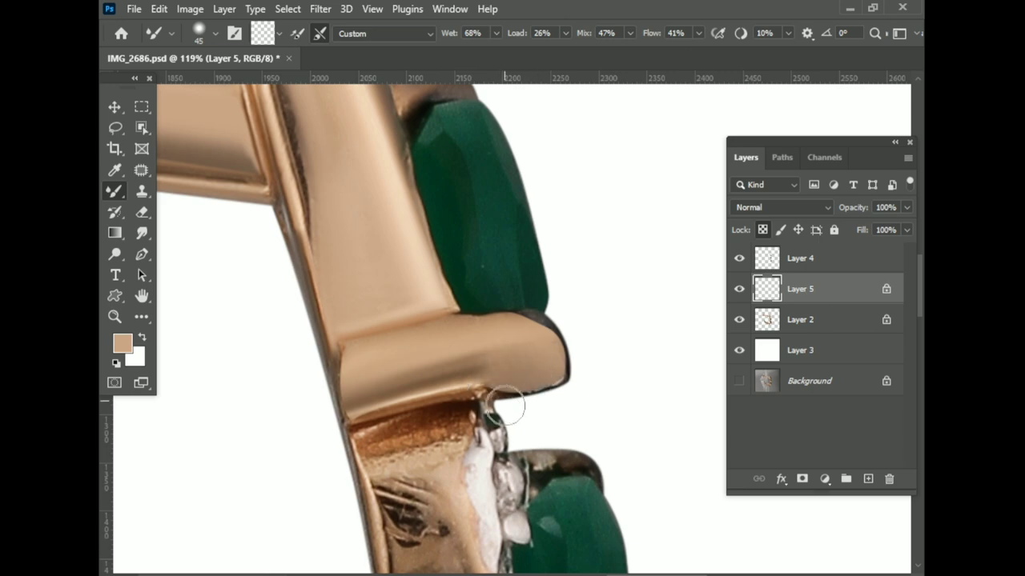
scroll(365, 366, up, 3)
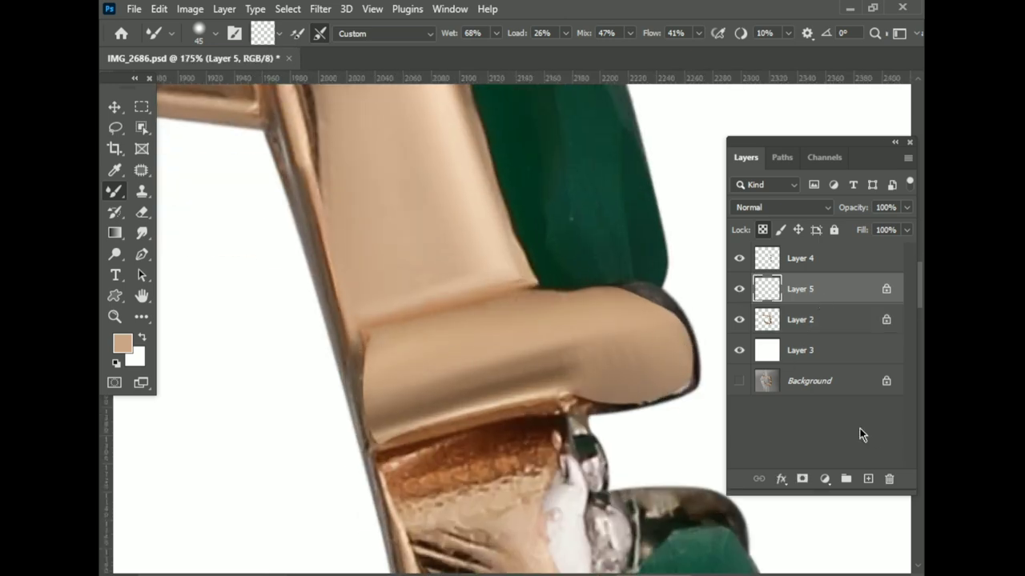
click(835, 324)
Duplicate Layer 2, hide the original, and merge the copy into Layer 5
key(ctrl+j)
click(739, 350)
ctrl+click(827, 293)
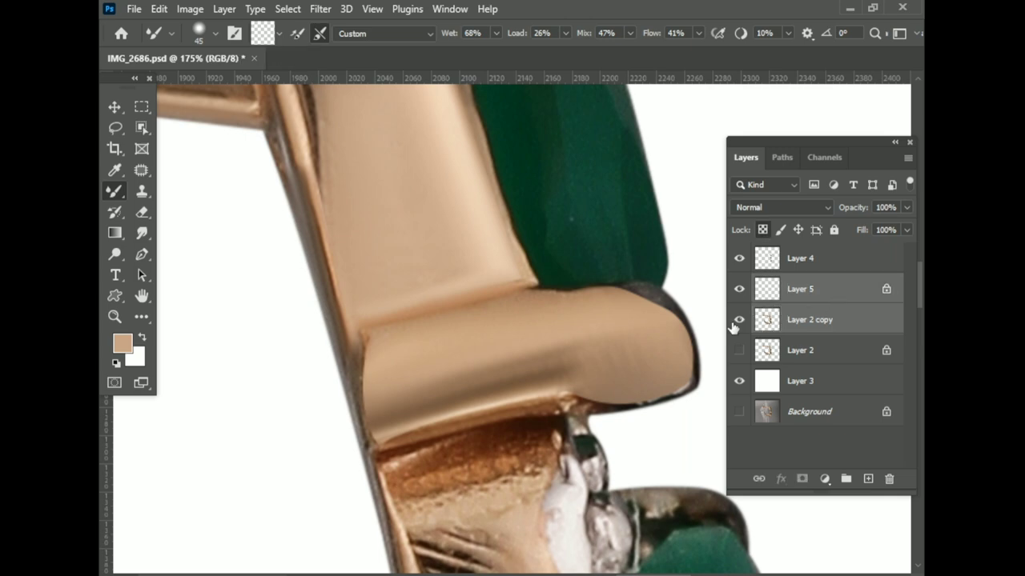
key(ctrl+e)
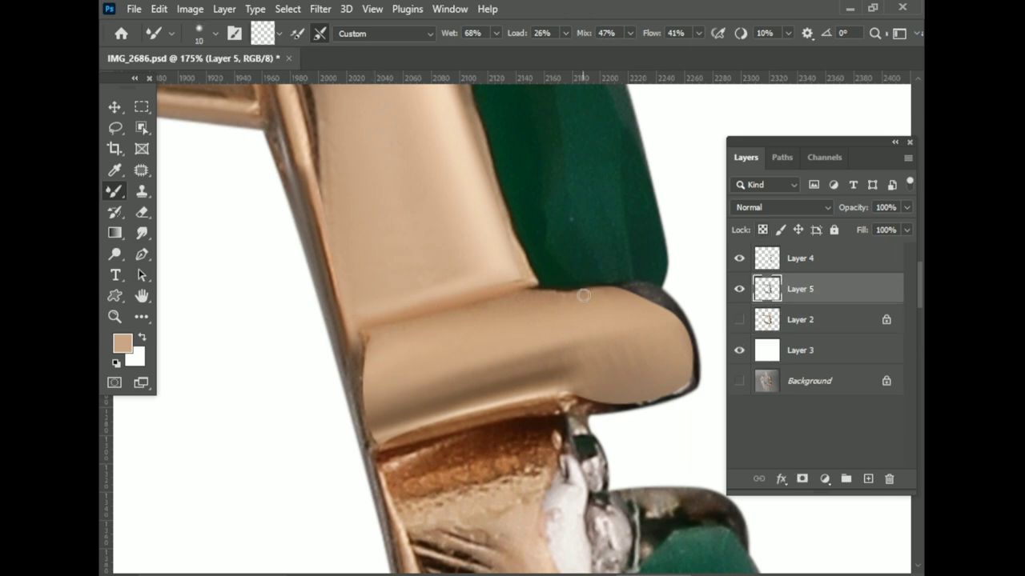
Smooth the ledge's dark left edge and its right and bottom rim, then lock Layer 5's transparency
scroll(584, 295, up, 2)
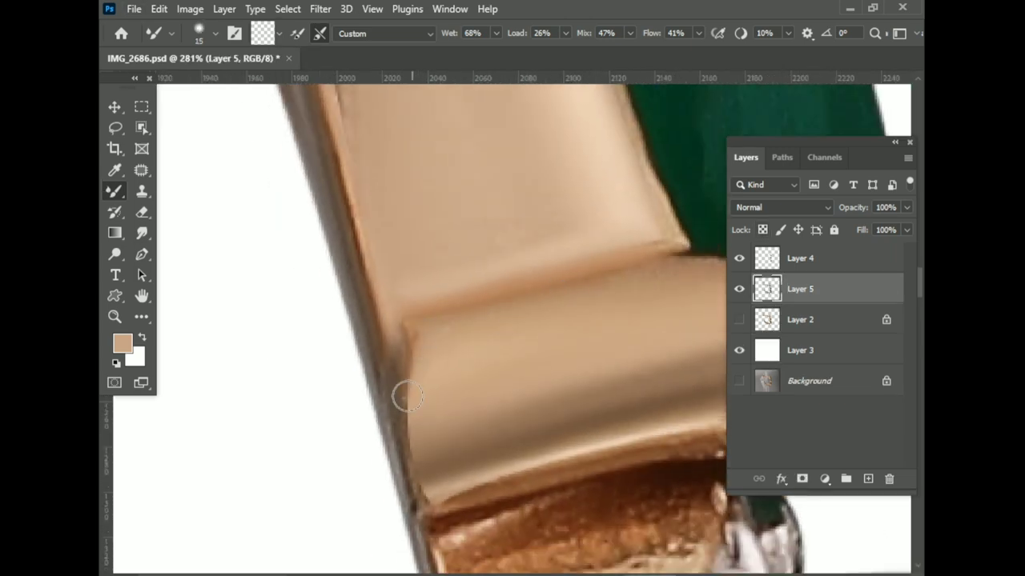
drag(407, 396, 425, 488)
key(bracketleft)
key(bracketright)
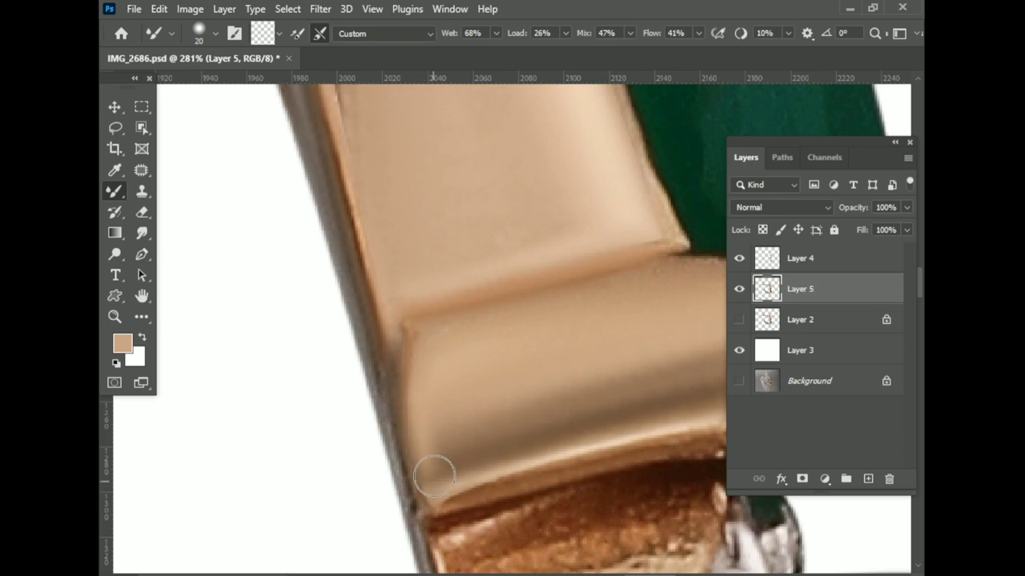
scroll(434, 469, down, 1)
scroll(564, 380, up, 1)
scroll(564, 380, up, 1)
key(bracketleft)
key(bracketleft)
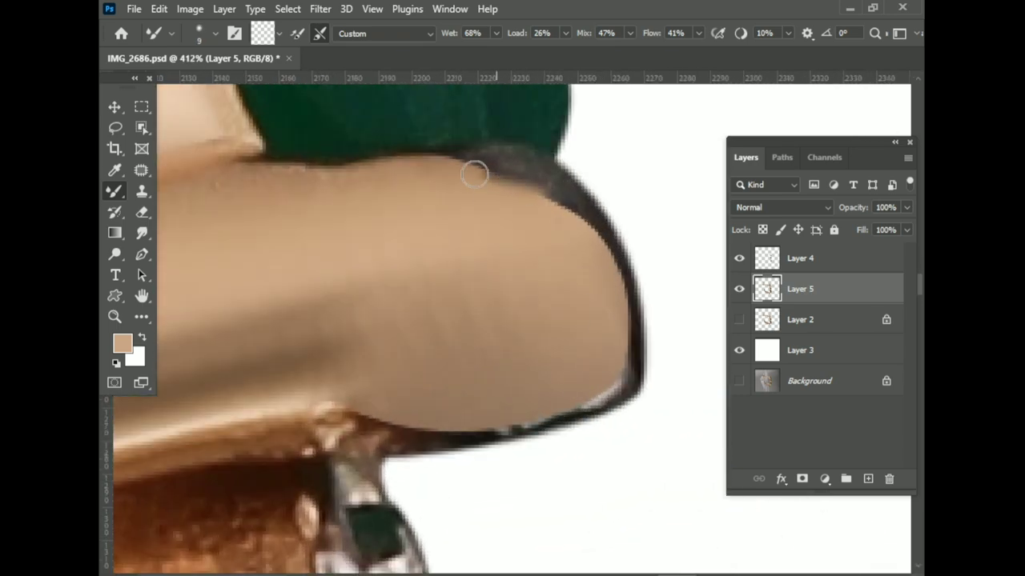
mouse_move(628, 306)
mouse_down()
mouse_move(632, 388)
mouse_move(560, 424)
mouse_move(446, 430)
mouse_move(378, 414)
mouse_up()
click(762, 229)
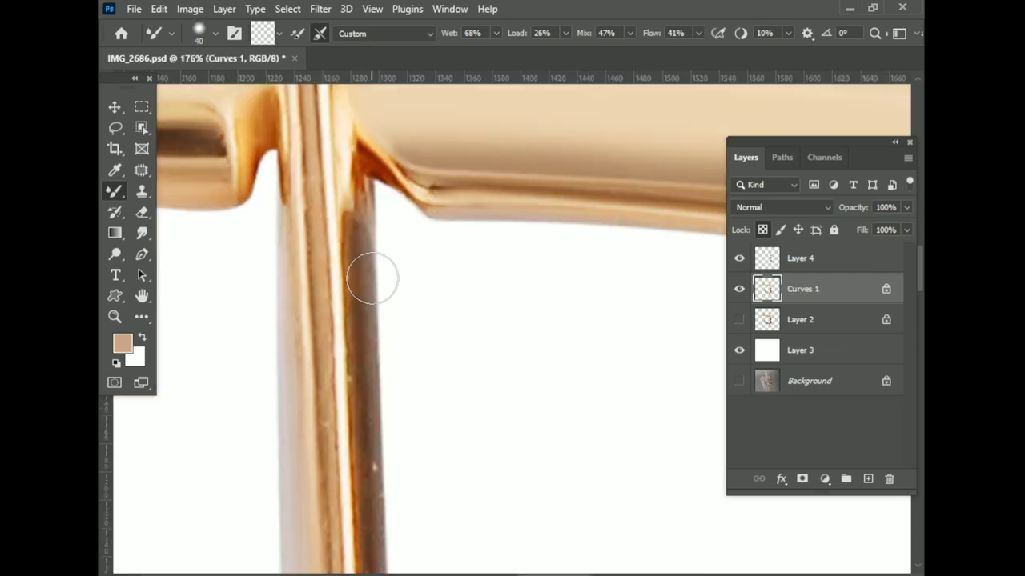
Zoom and pan along the ring to inspect the smoothed metal, slightly shrinking the brush
scroll(357, 258, down, 2)
scroll(380, 241, down, 2)
scroll(388, 432, down, 2)
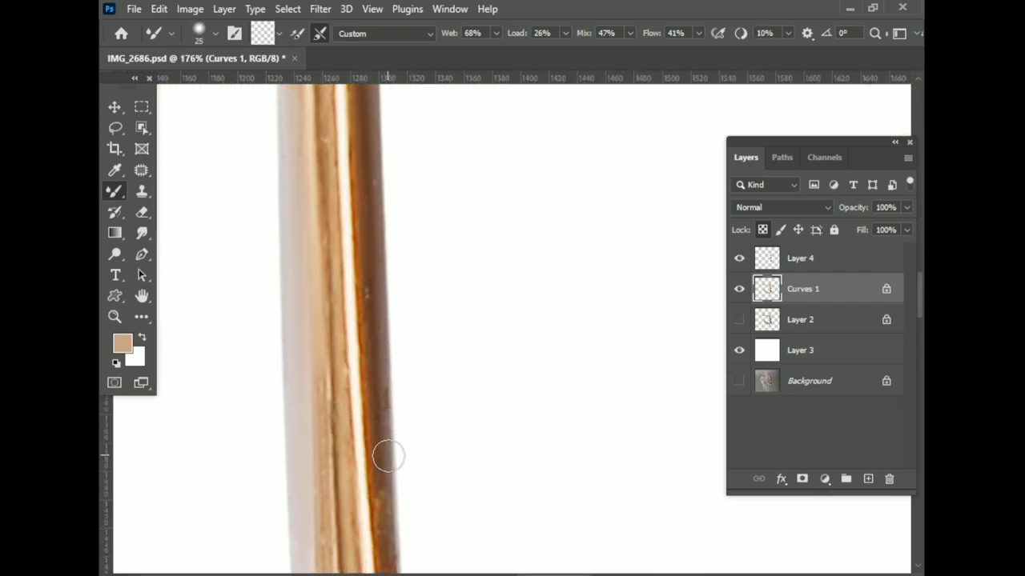
scroll(391, 480, down, 1)
scroll(391, 487, down, 2)
scroll(402, 476, down, 2)
scroll(419, 419, down, 1)
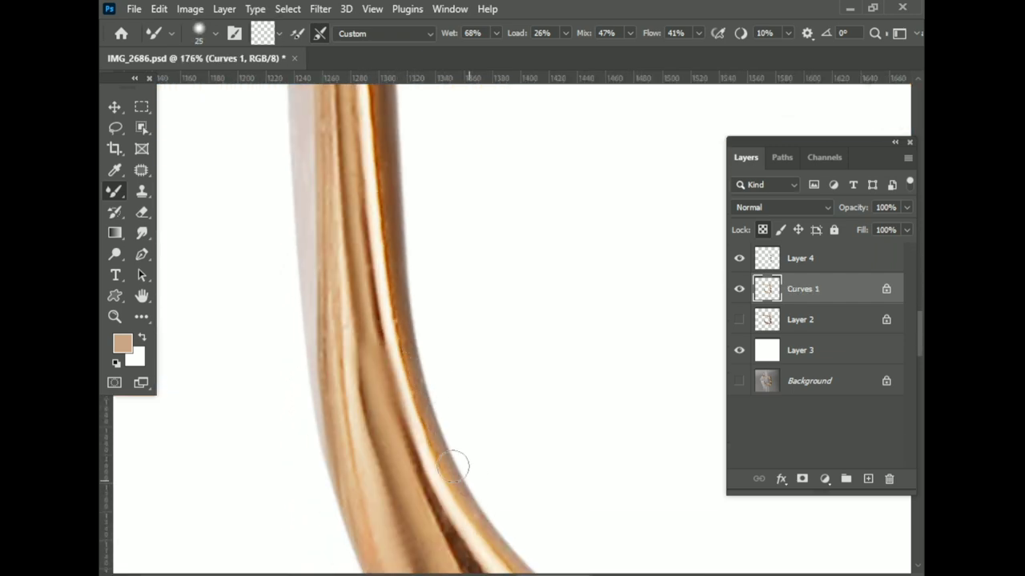
scroll(457, 464, up, 3)
scroll(343, 343, up, 2)
scroll(333, 309, up, 2)
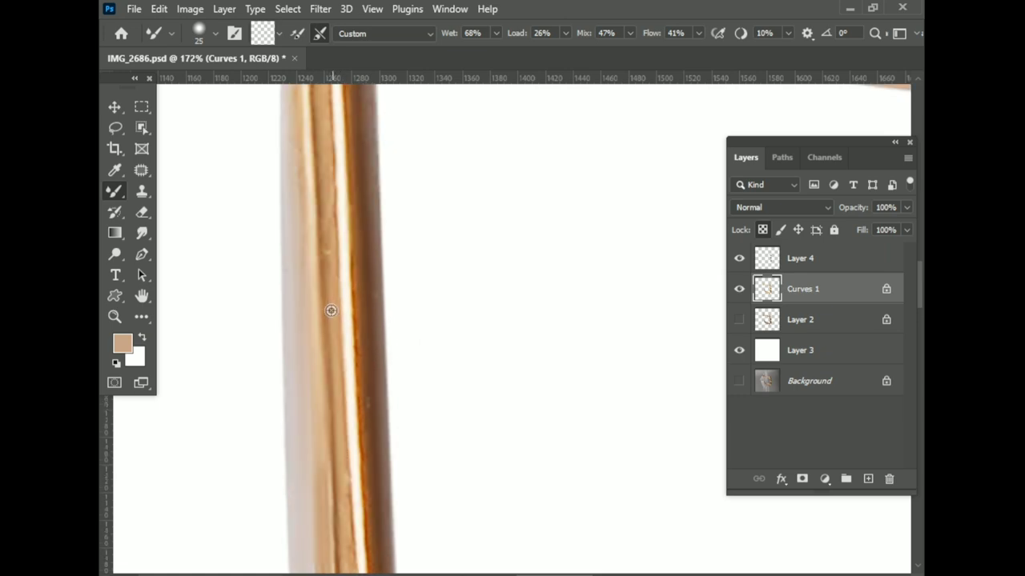
scroll(333, 312, up, 3)
scroll(327, 341, down, 1)
scroll(327, 342, down, 3)
scroll(344, 366, up, 1)
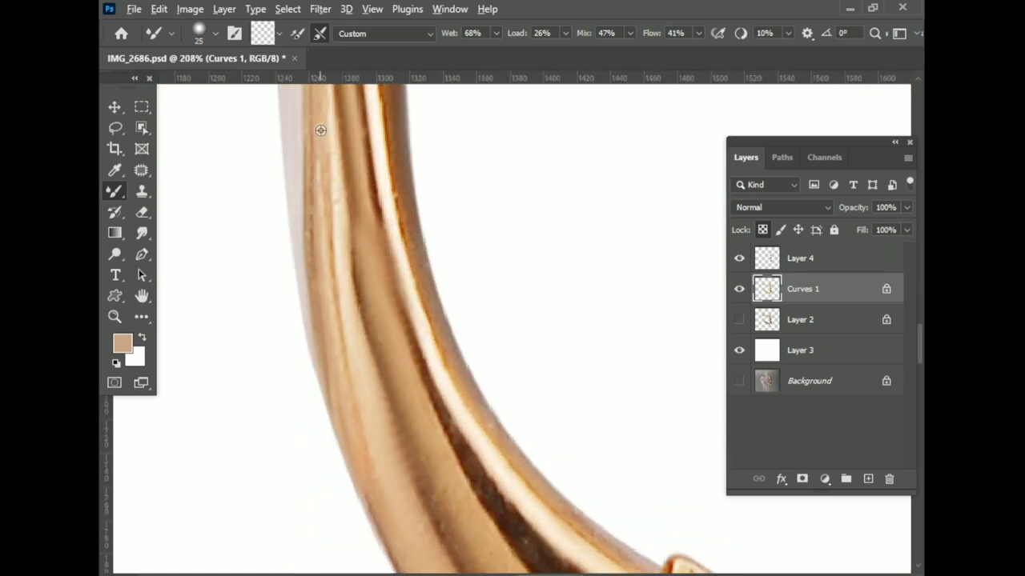
scroll(398, 392, up, 2)
scroll(327, 268, up, 3)
key(bracketleft)
scroll(296, 277, up, 2)
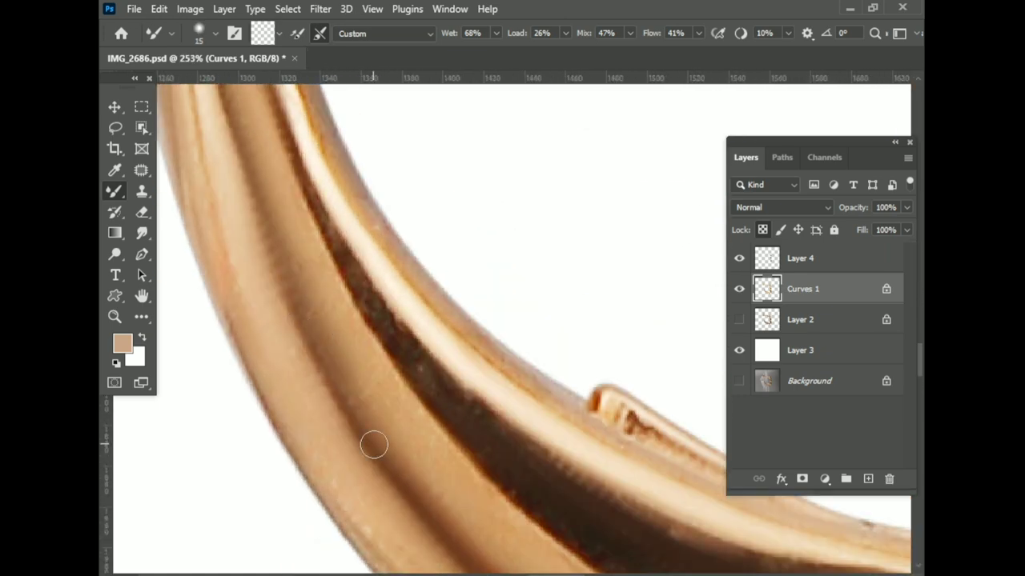
scroll(366, 340, up, 2)
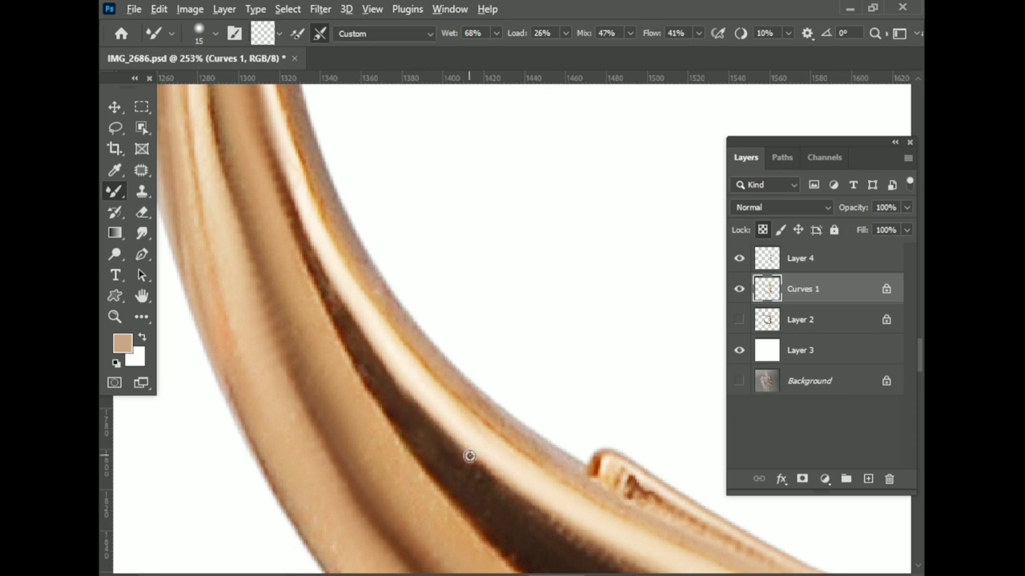
scroll(489, 480, down, 2)
scroll(297, 297, up, 2)
scroll(263, 366, up, 2)
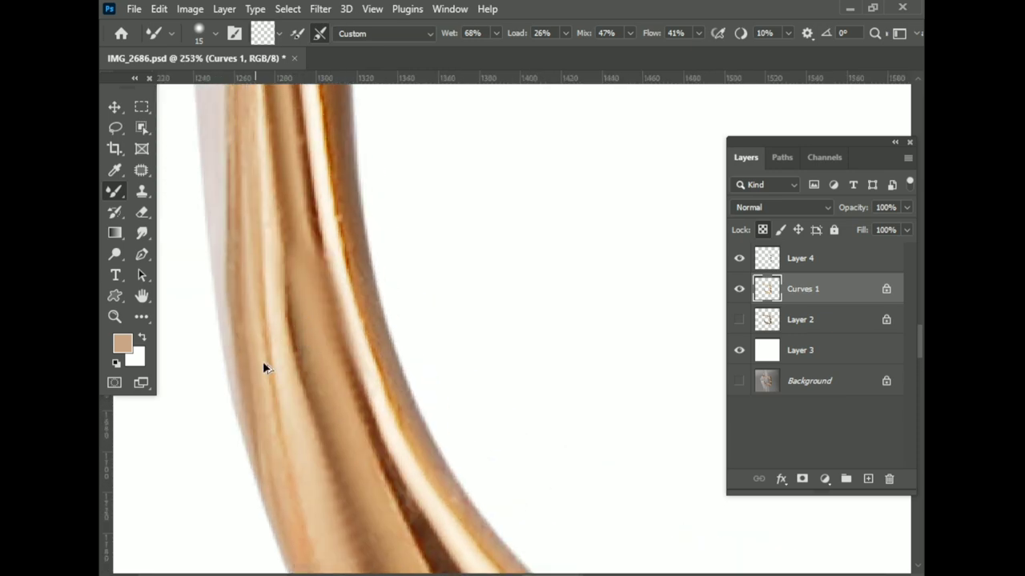
scroll(320, 297, up, 2)
scroll(355, 353, up, 2)
scroll(331, 351, up, 5)
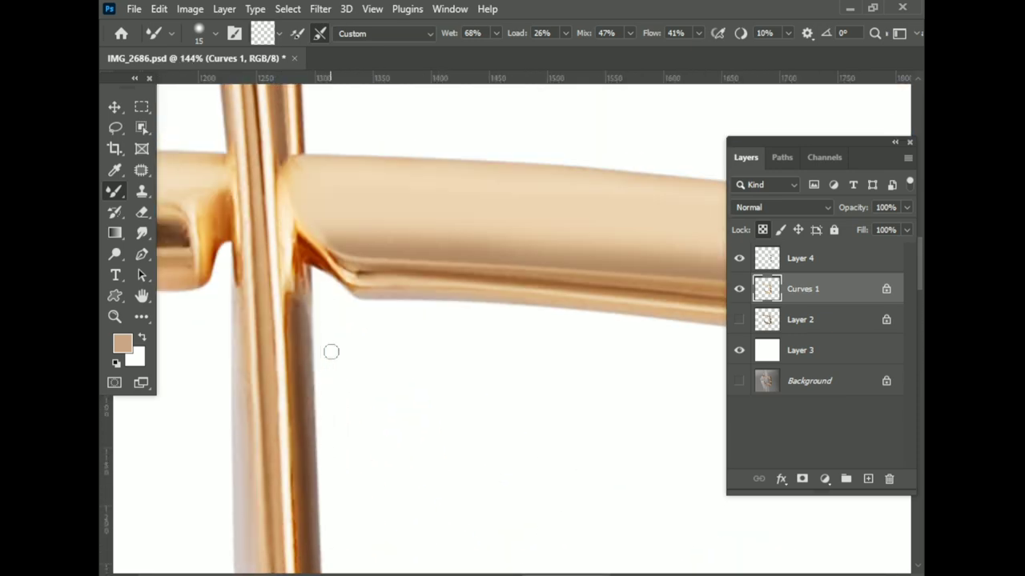
scroll(331, 351, down, 3)
scroll(497, 450, up, 3)
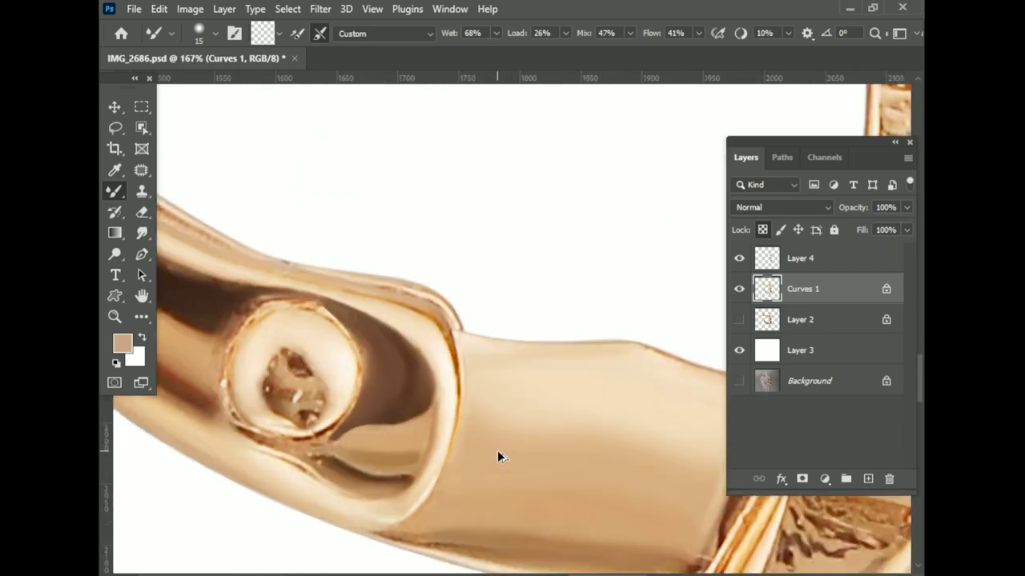
scroll(647, 485, up, 2)
scroll(468, 410, left, 3)
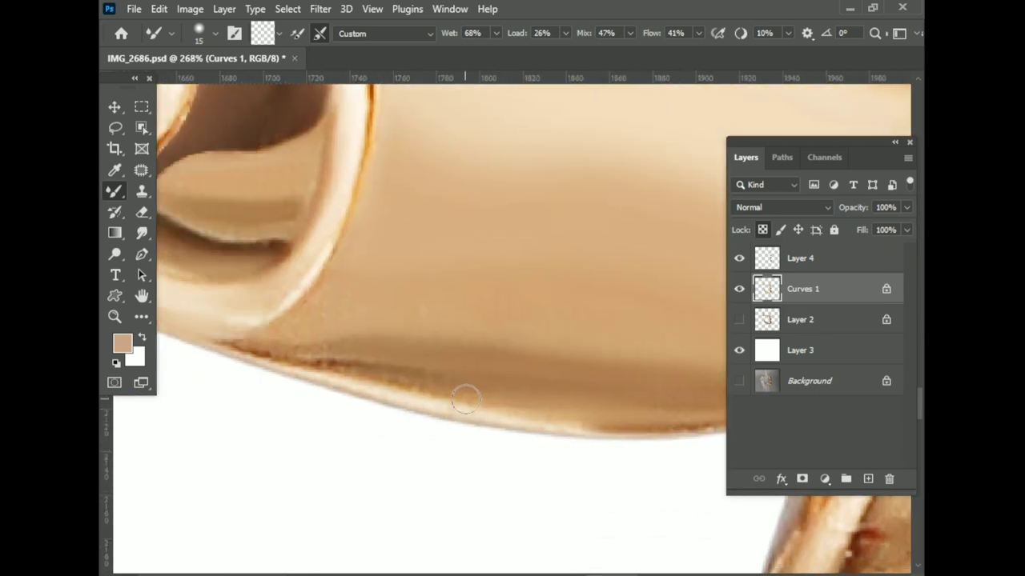
scroll(526, 430, right, 1)
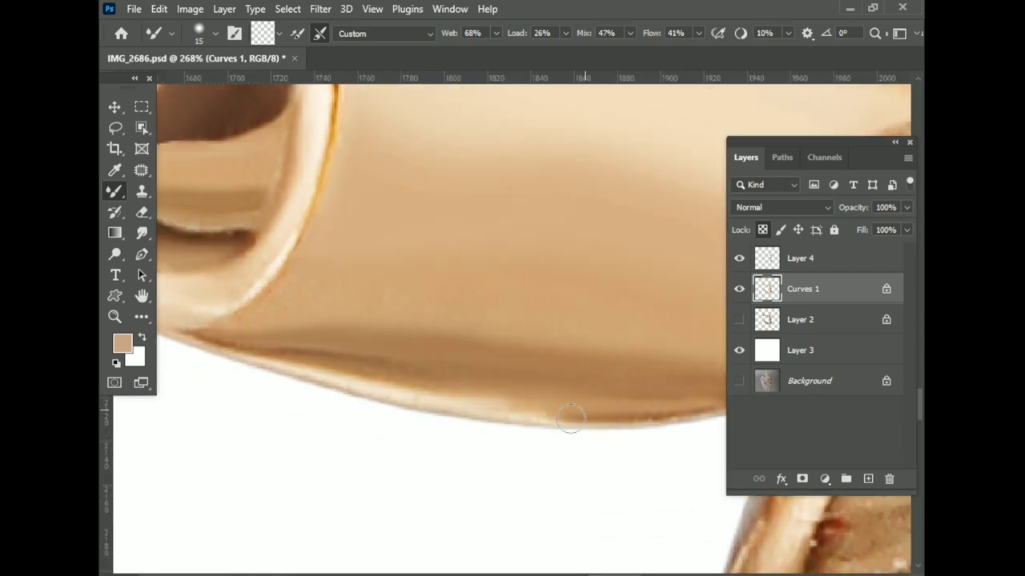
scroll(509, 389, down, 3)
scroll(425, 361, up, 3)
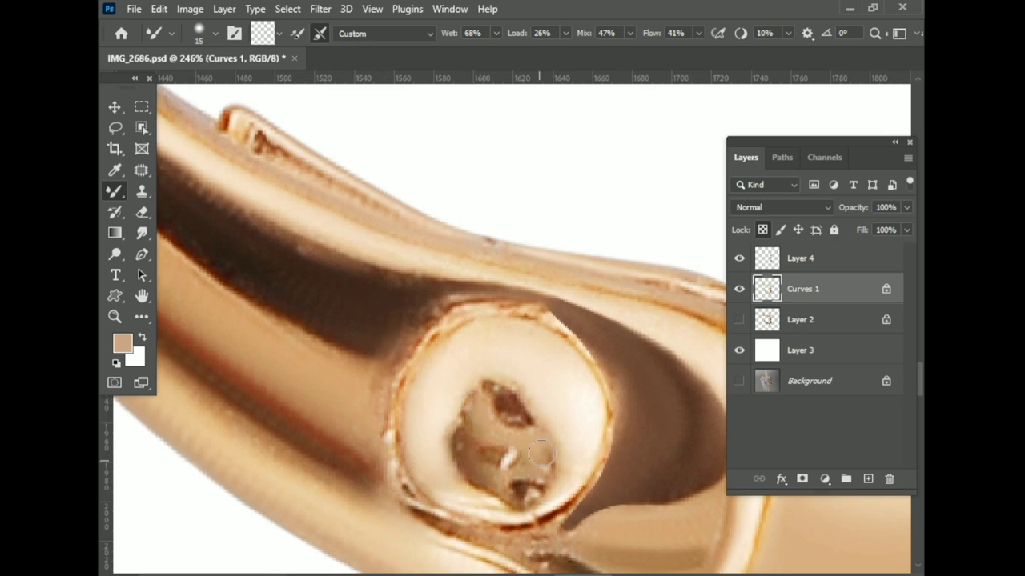
scroll(626, 432, down, 1)
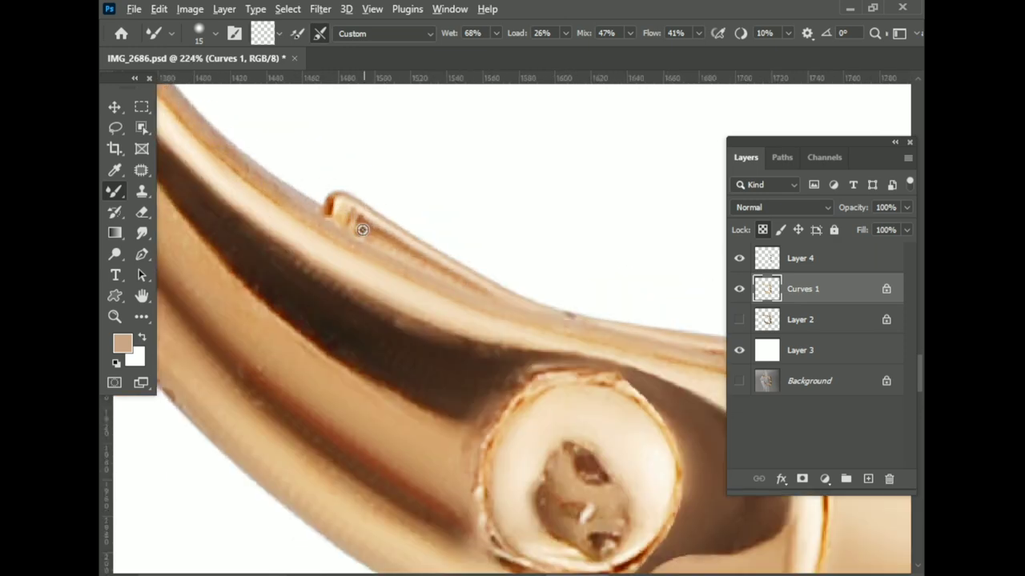
scroll(362, 230, right, 2)
scroll(379, 264, right, 2)
scroll(587, 320, down, 2)
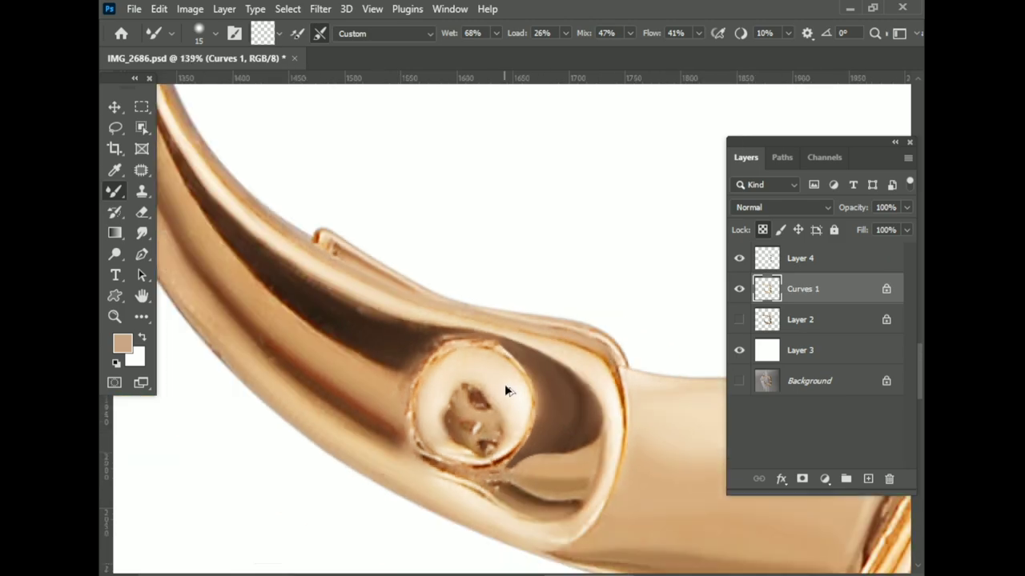
scroll(504, 384, down, 3)
scroll(557, 420, up, 3)
scroll(557, 420, up, 2)
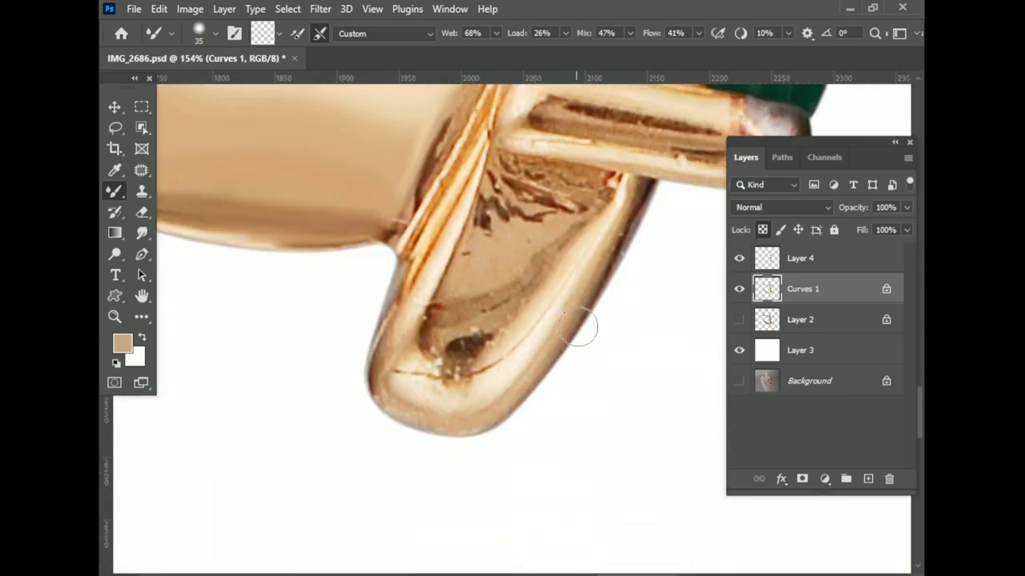
Smooth the clasp tip's inside, the red speck and the dark hole, shrinking the brush to 15
scroll(579, 327, up, 1)
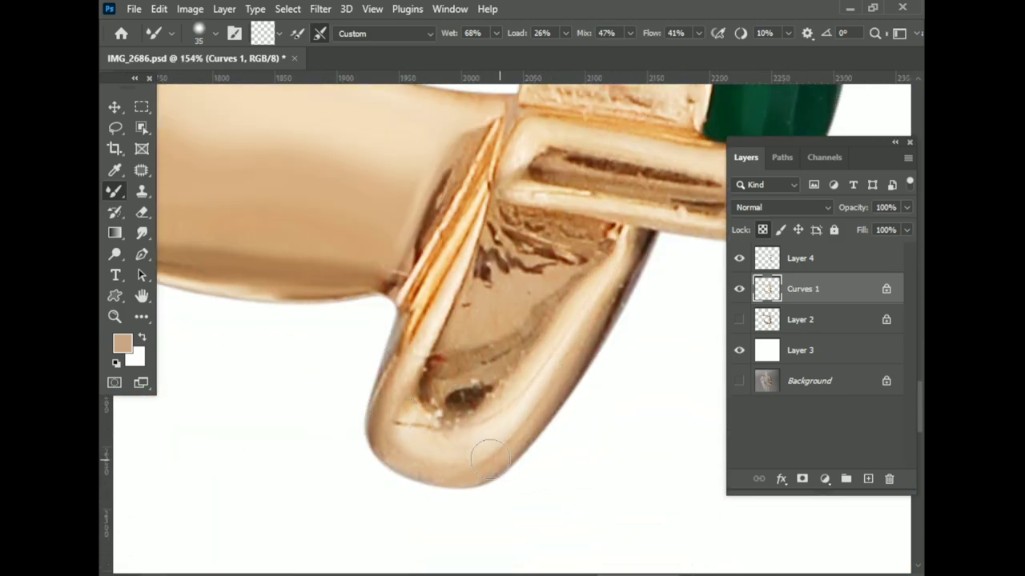
mouse_move(489, 458)
mouse_down()
mouse_move(472, 400)
mouse_move(507, 312)
mouse_up()
drag(438, 352, 429, 390)
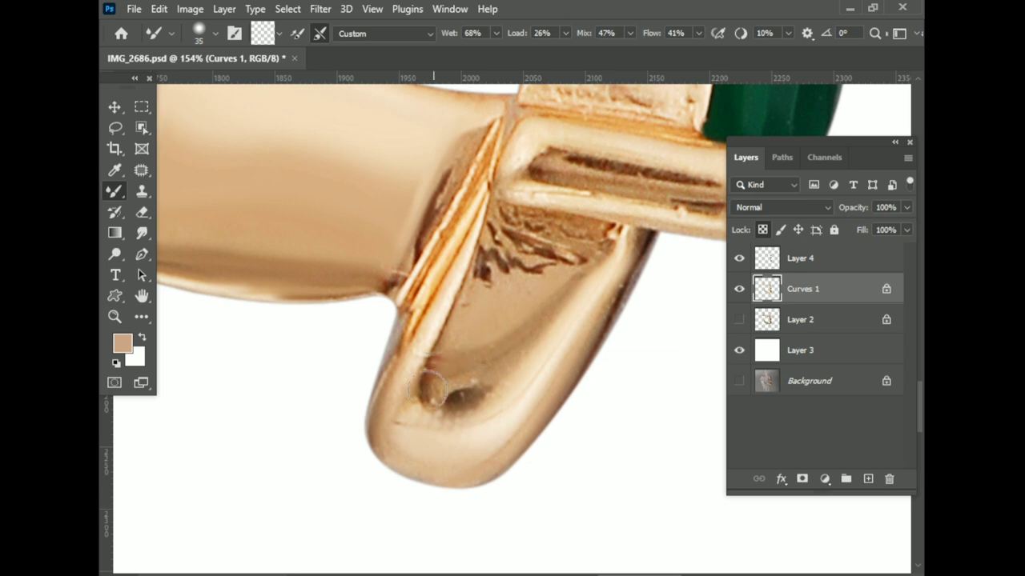
key(bracketleft)
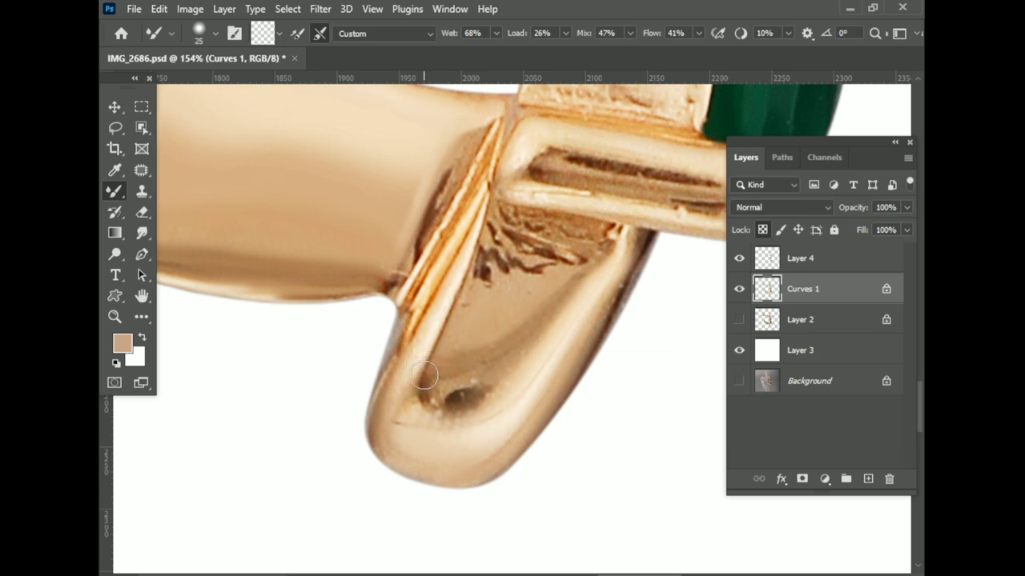
scroll(423, 397, up, 2)
drag(572, 344, 539, 396)
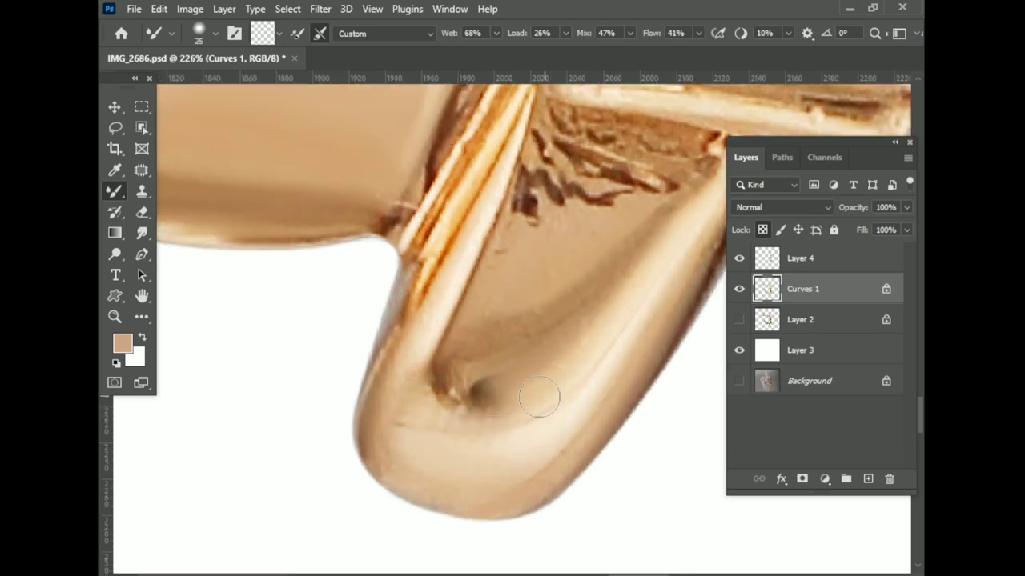
scroll(528, 371, down, 1)
scroll(528, 371, down, 1)
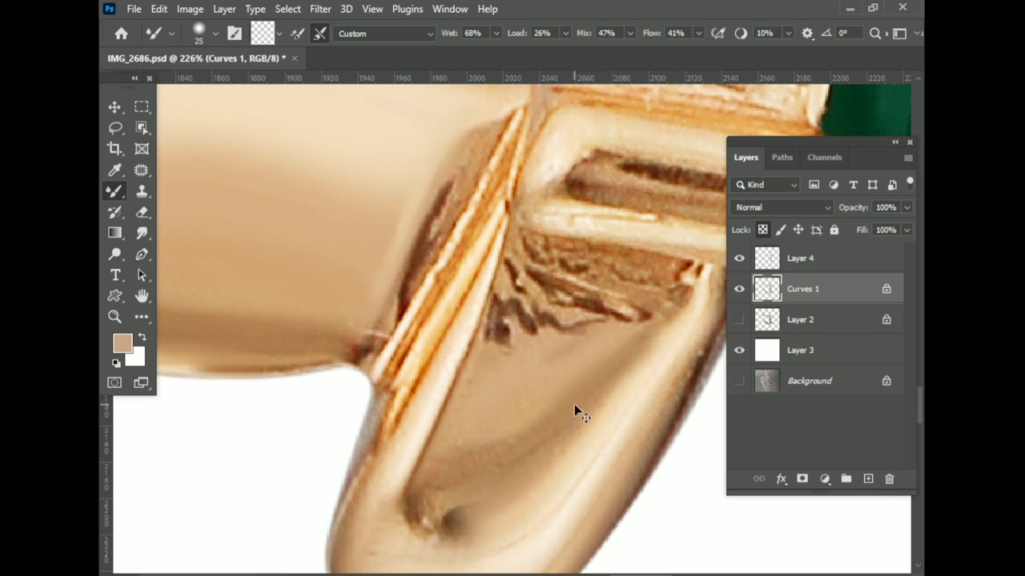
scroll(471, 353, up, 2)
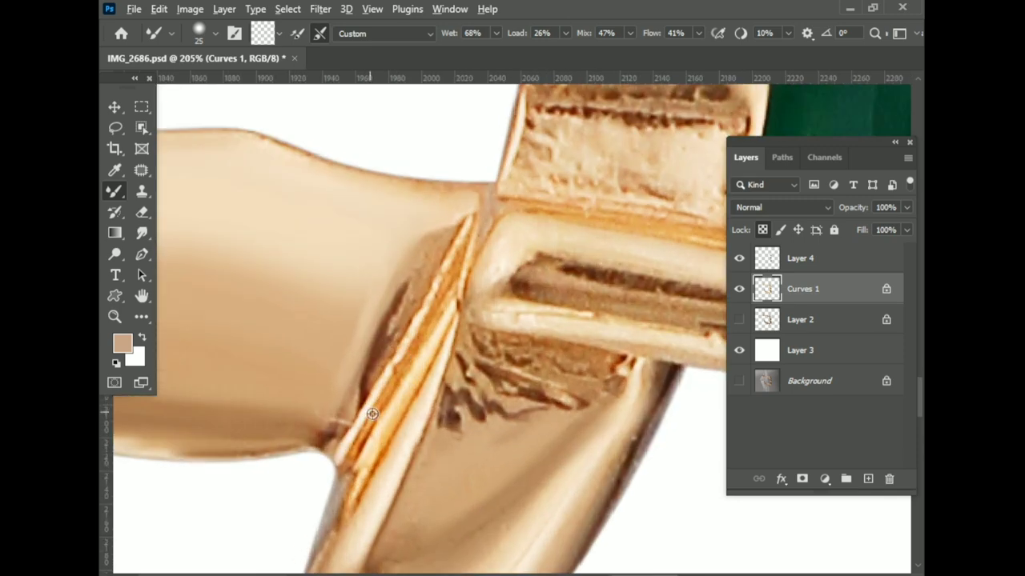
key(bracketleft)
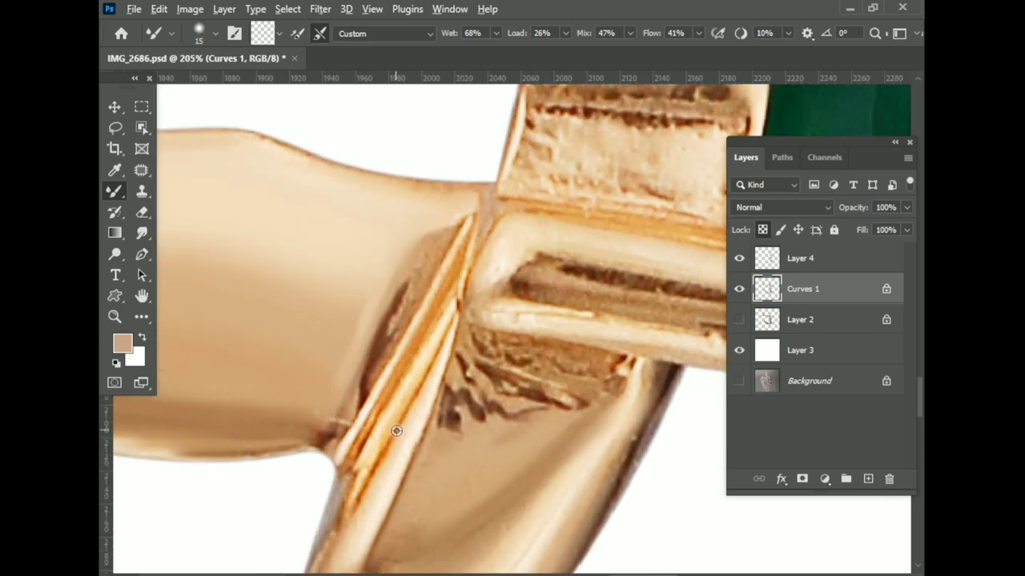
scroll(326, 480, down, 2)
scroll(392, 456, up, 1)
scroll(463, 395, right, 1)
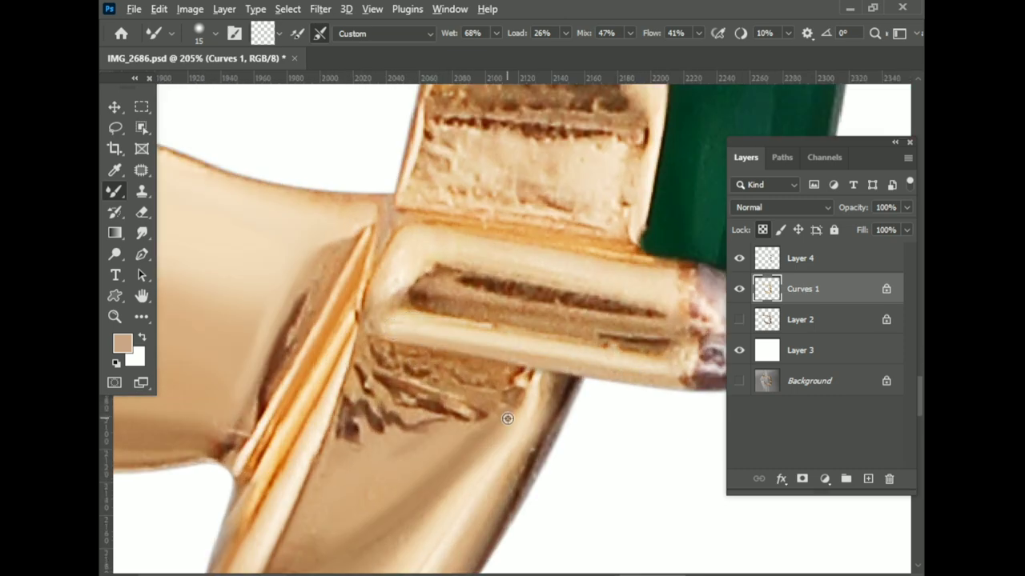
scroll(557, 384, down, 2)
Blend the clasp edge's dark outline and the brown clasp-bar grooves into gold at brush size 25
drag(558, 337, 481, 495)
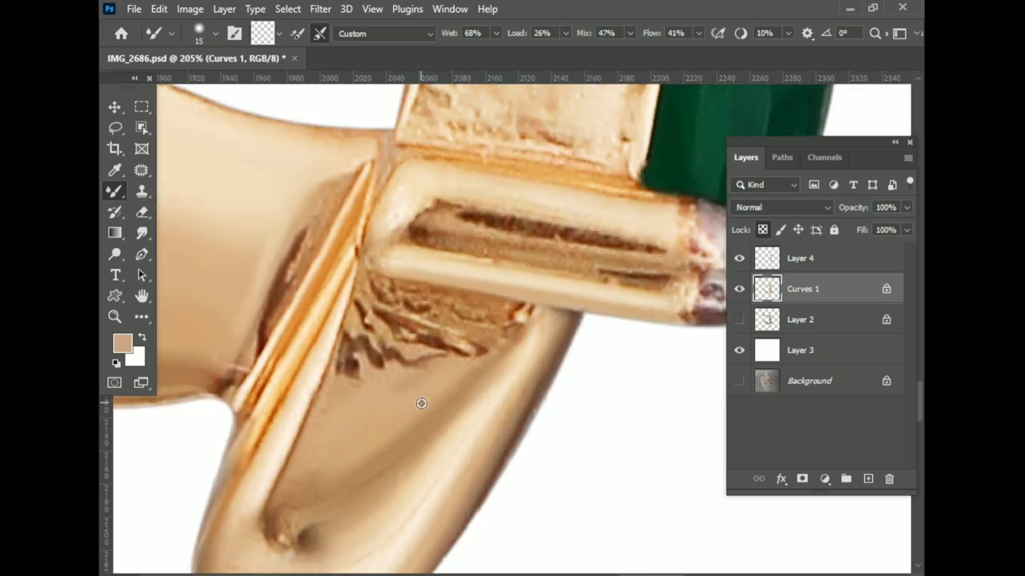
key(bracketright)
key(bracketright)
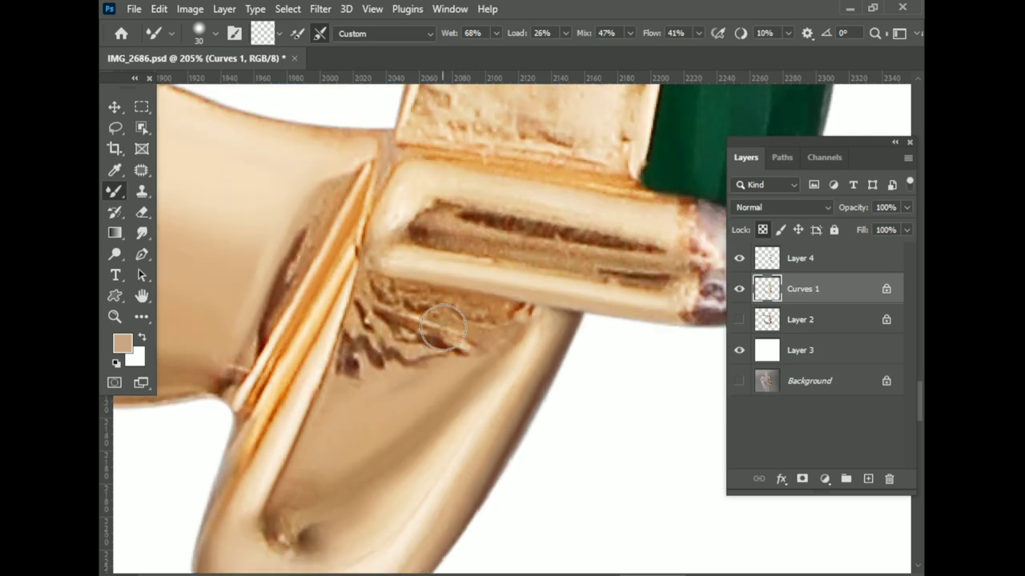
scroll(665, 269, up, 2)
key(bracketleft)
drag(437, 262, 623, 276)
drag(473, 304, 669, 320)
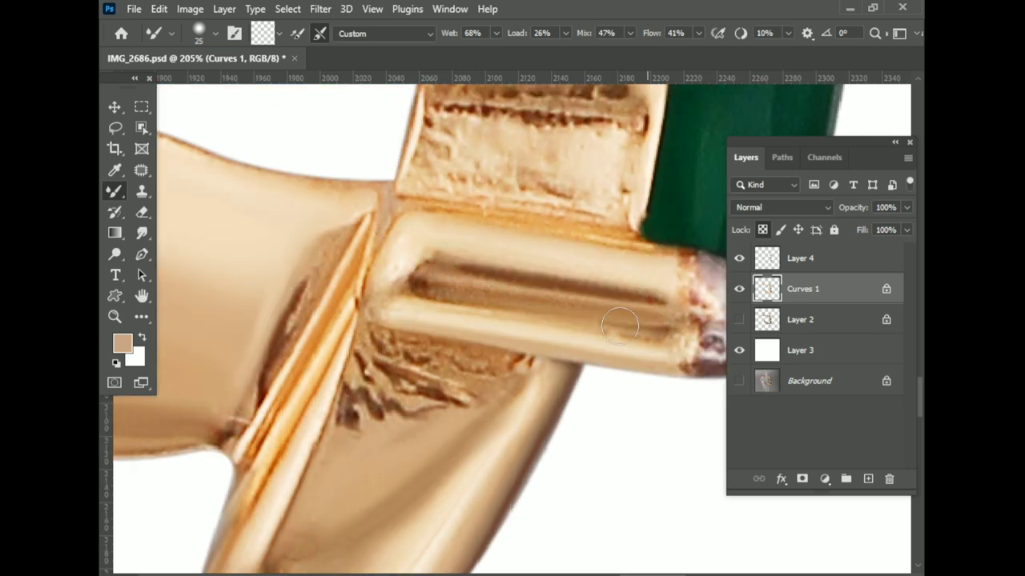
drag(544, 320, 671, 337)
drag(408, 290, 484, 281)
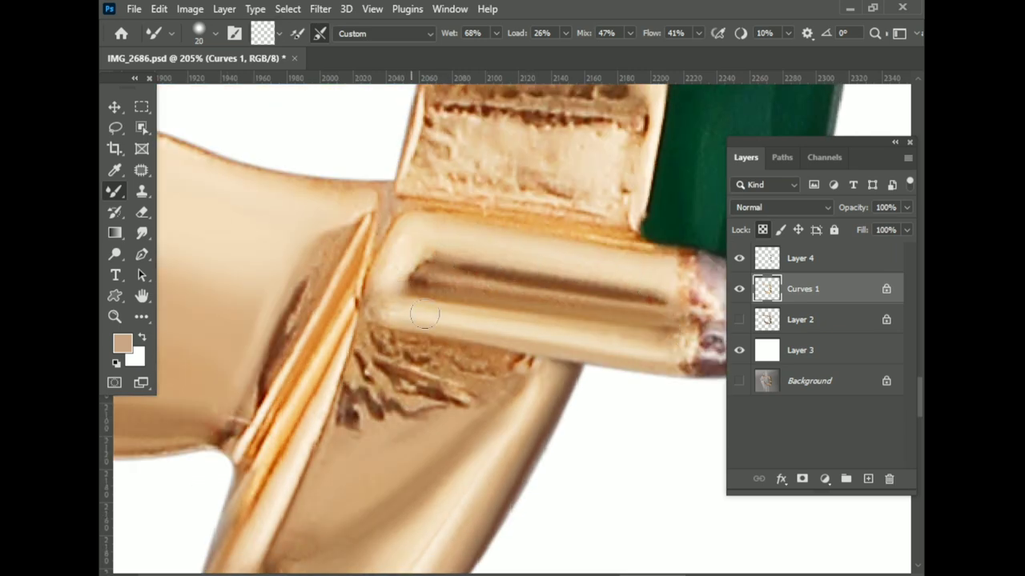
Smooth the metal at the stone tip and the dark speckled streaks in the gold band
scroll(387, 318, up, 2)
scroll(387, 318, right, 5)
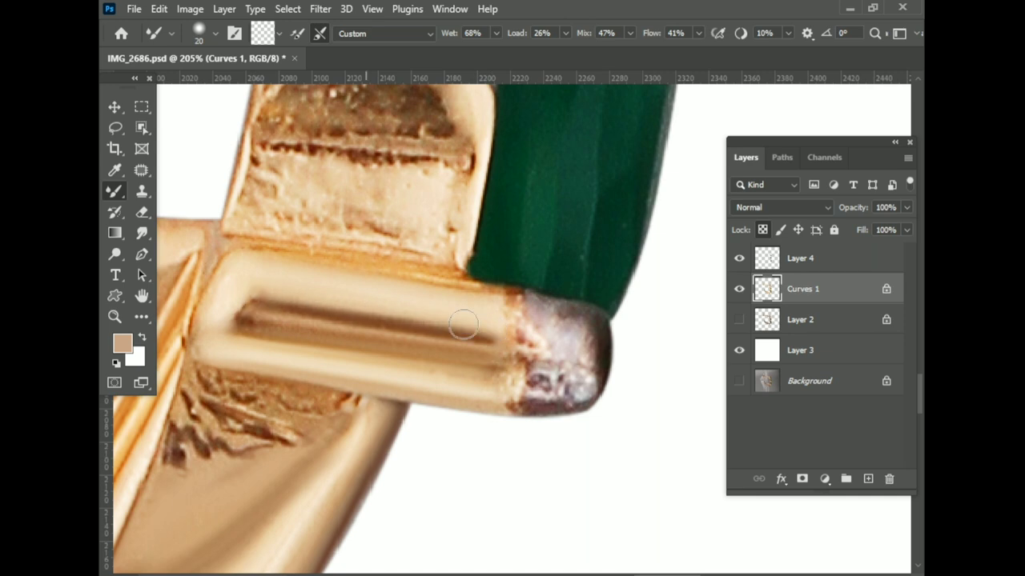
mouse_move(585, 328)
mouse_down()
mouse_move(560, 401)
mouse_move(468, 178)
mouse_up()
scroll(468, 177, up, 2)
scroll(286, 334, up, 1)
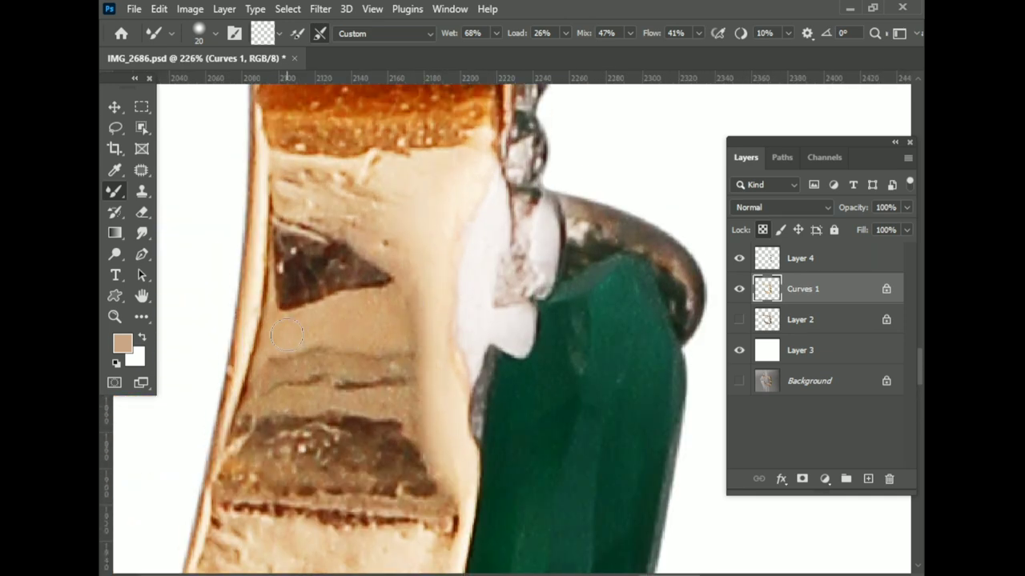
mouse_move(395, 385)
mouse_down()
mouse_move(382, 427)
mouse_move(366, 434)
mouse_up()
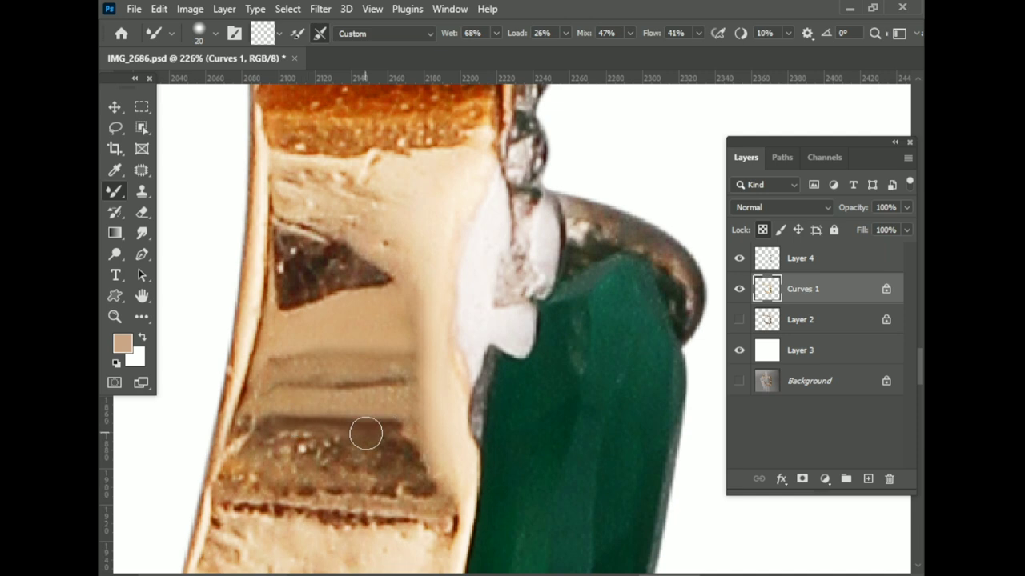
scroll(274, 237, up, 1)
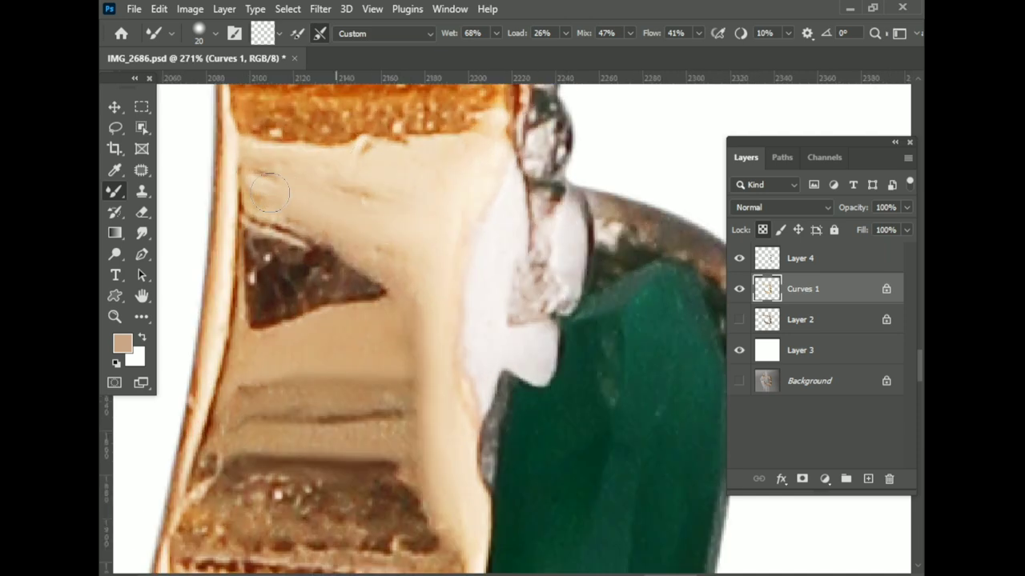
scroll(354, 324, down, 2)
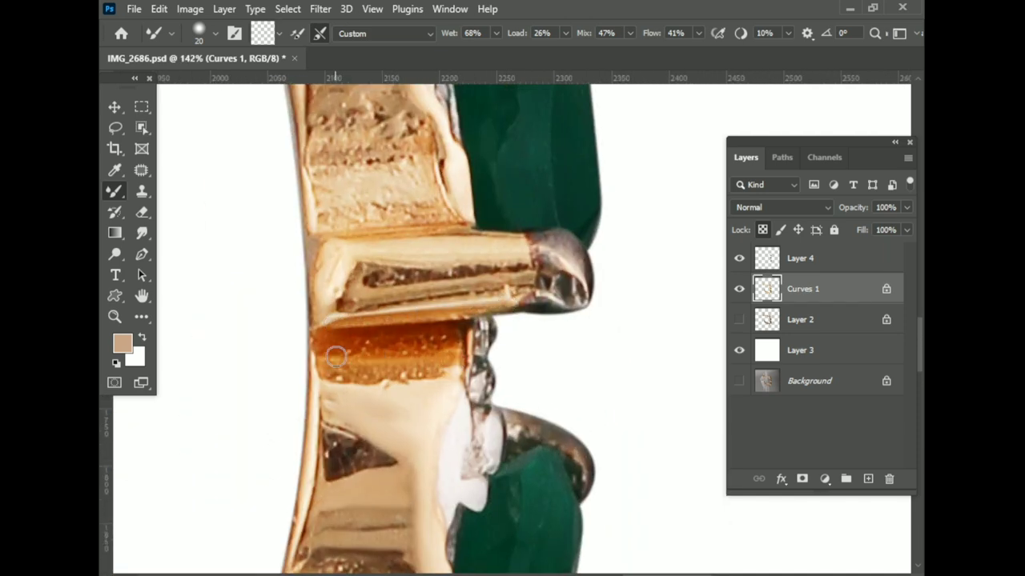
scroll(433, 321, up, 3)
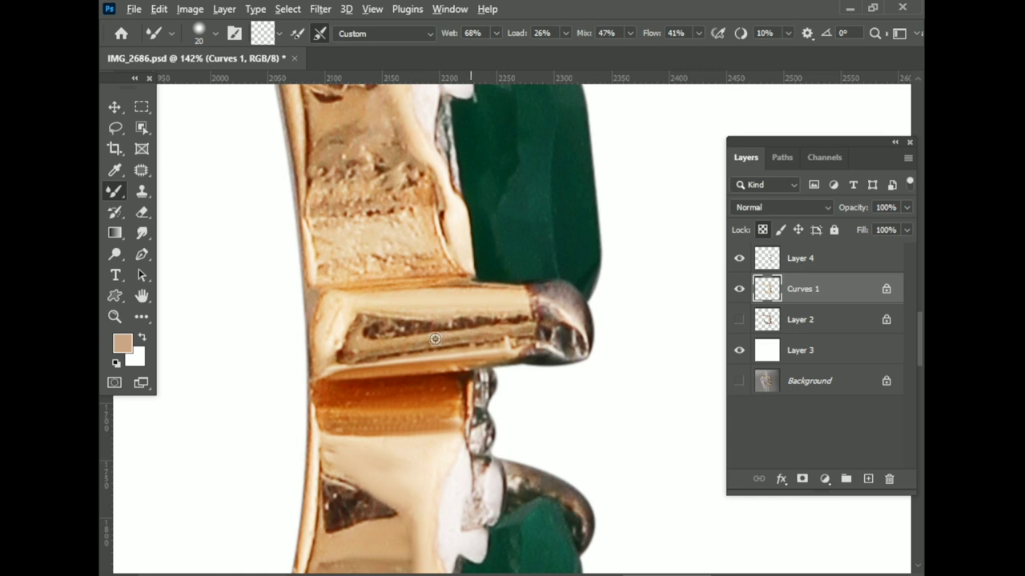
drag(435, 339, 524, 317)
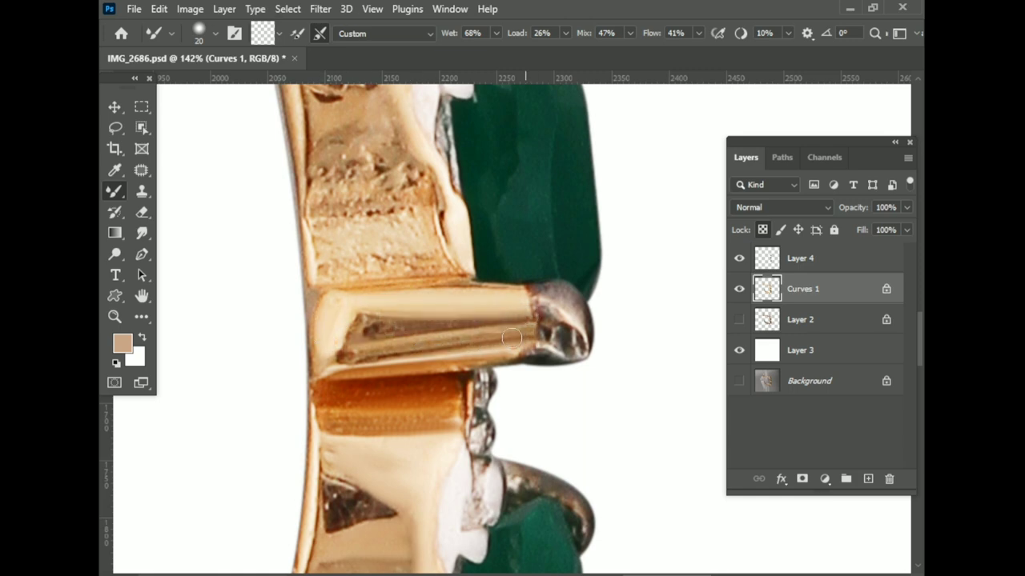
Reduce the brush to size 20 and pan around the gold band to inspect it
scroll(464, 368, down, 5)
scroll(415, 275, up, 2)
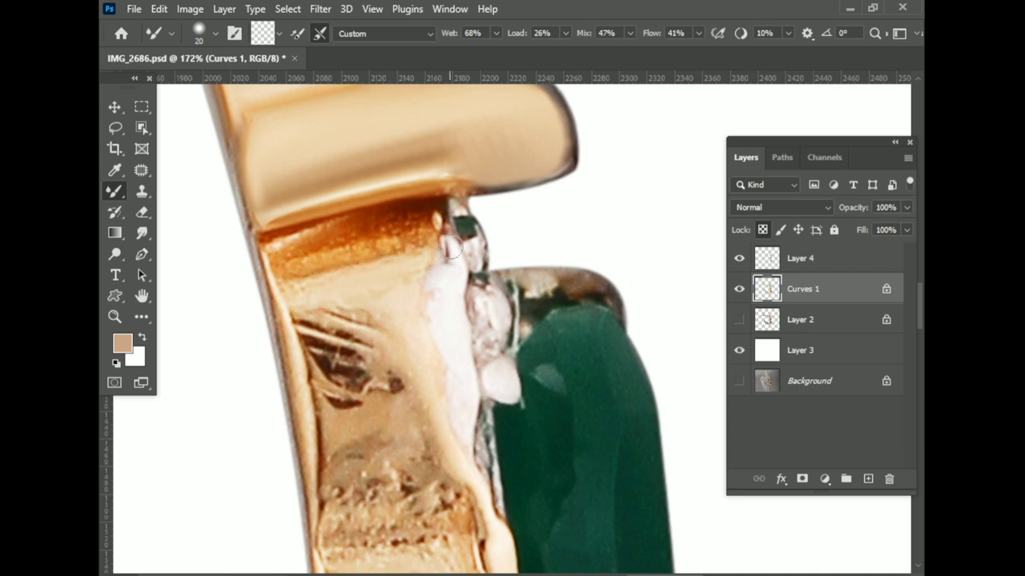
scroll(360, 320, down, 3)
key(bracketleft)
scroll(440, 361, down, 5)
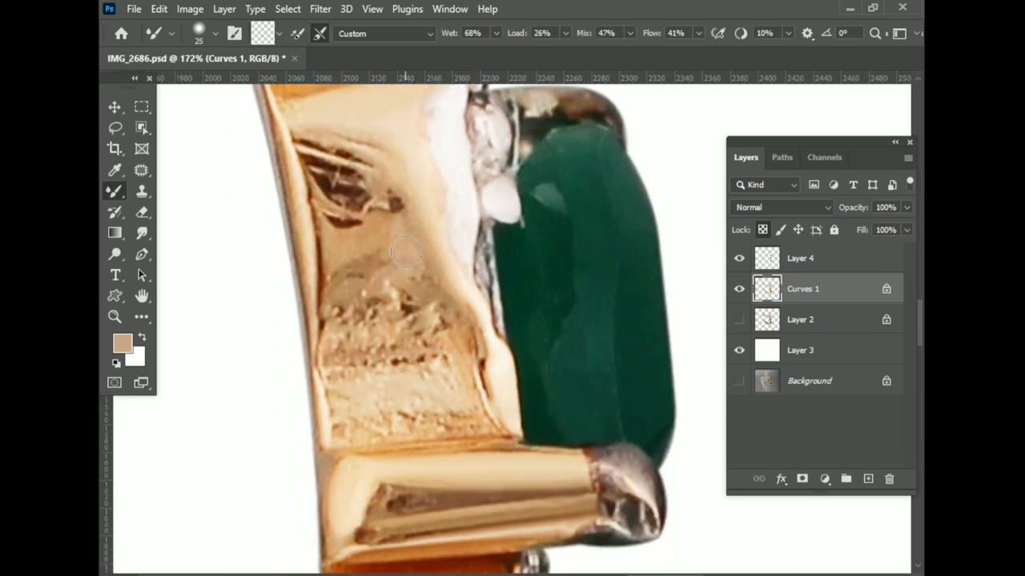
key(bracketleft)
scroll(308, 320, up, 2)
scroll(314, 343, up, 1)
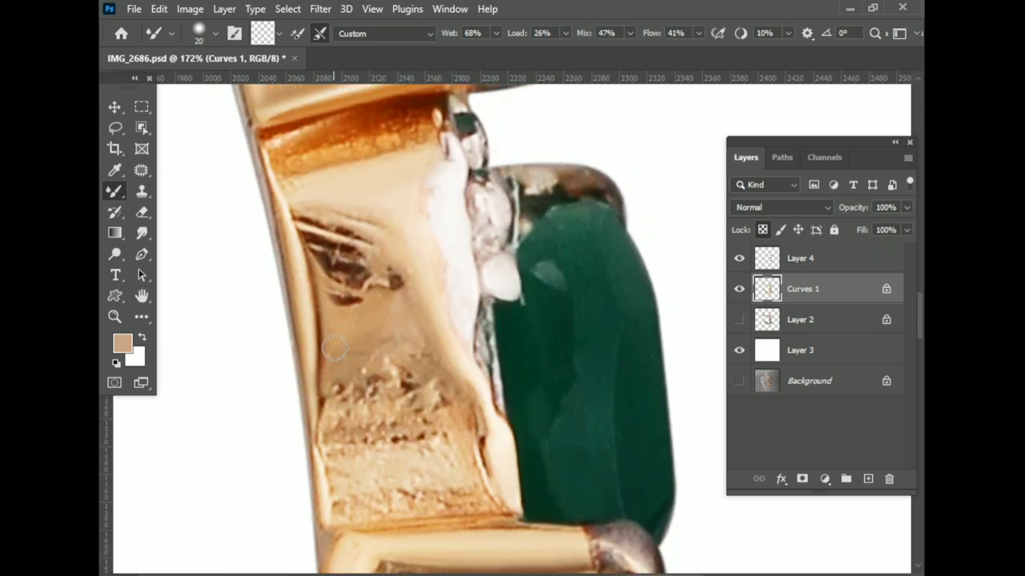
scroll(334, 347, down, 4)
scroll(309, 293, down, 3)
scroll(485, 400, up, 6)
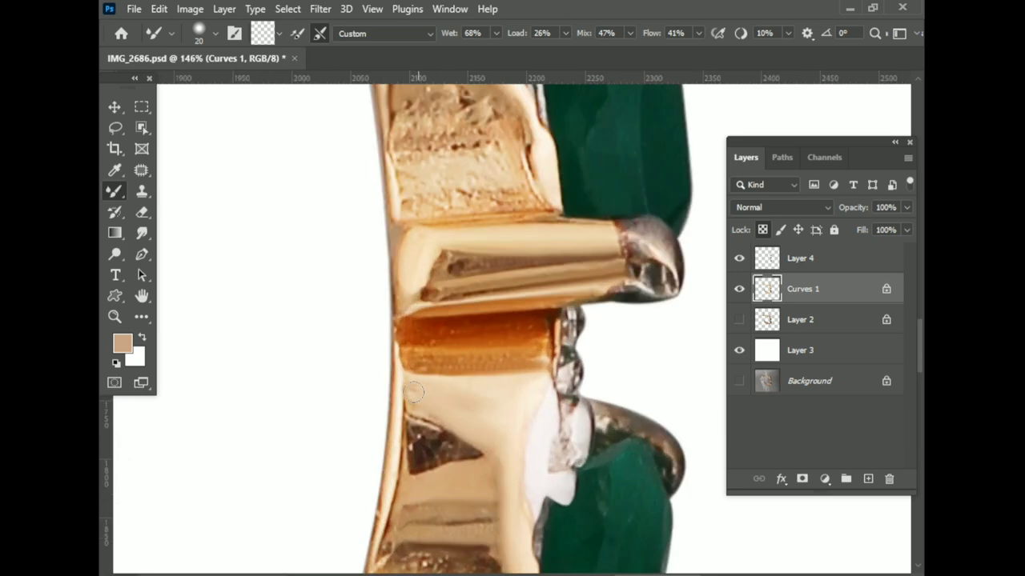
scroll(436, 385, down, 3)
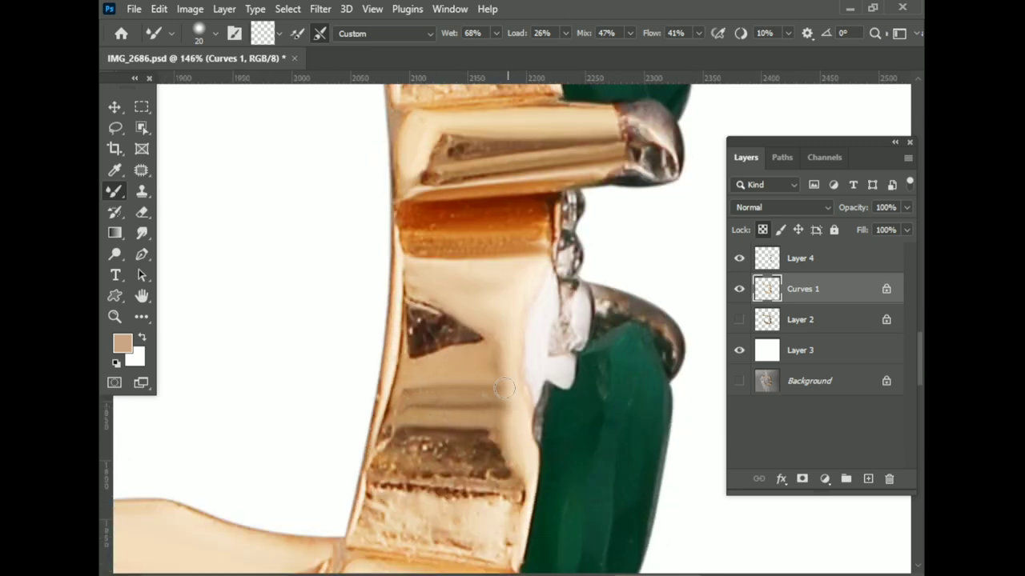
scroll(576, 389, up, 2)
scroll(561, 400, up, 4)
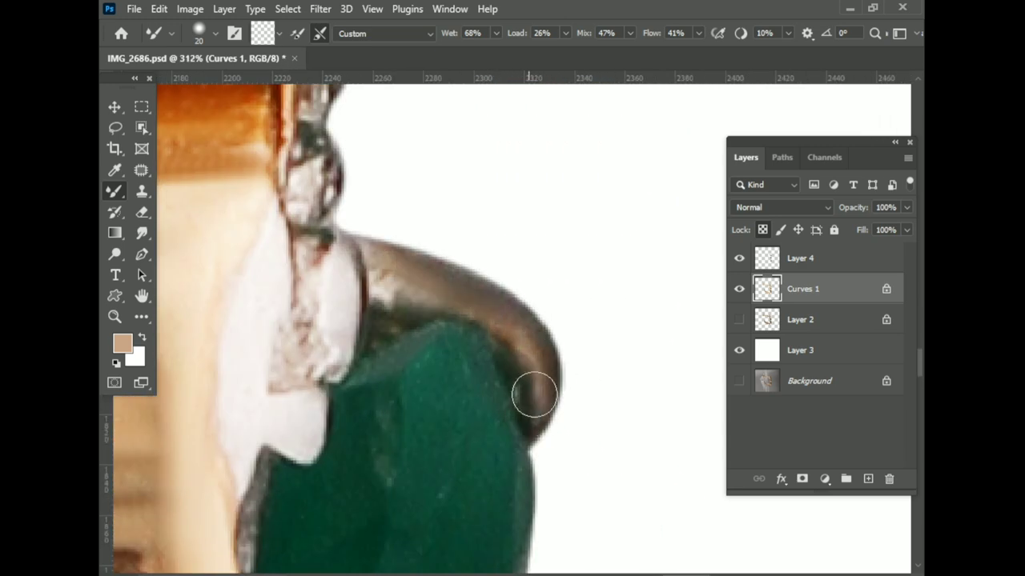
scroll(534, 394, down, 3)
scroll(537, 376, down, 1)
scroll(540, 357, down, 3)
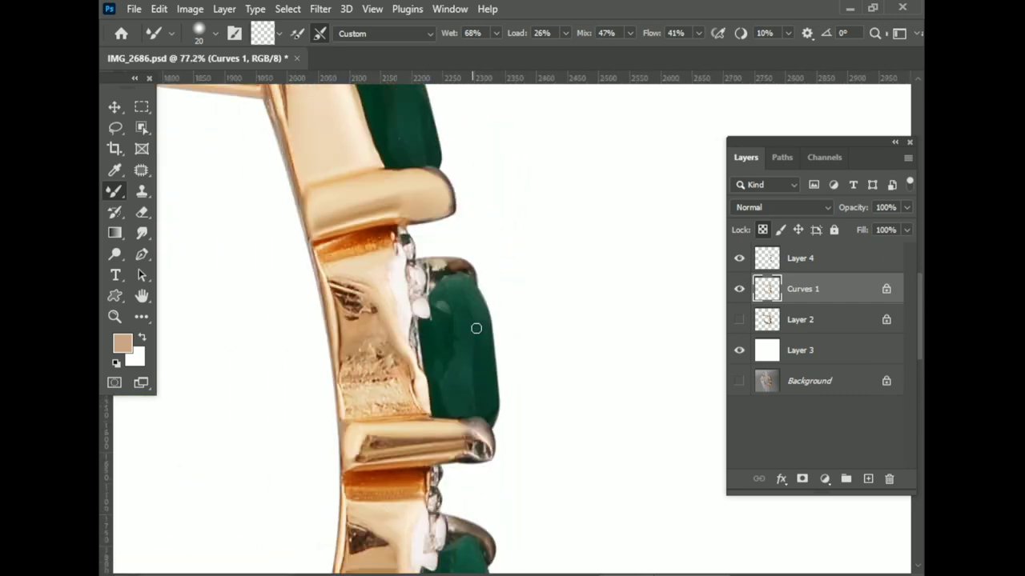
scroll(475, 328, up, 2)
Brighten Layer 4's green stones with Camera Raw Exposure +1.40 and Contrast +23
scroll(560, 320, down, 2)
click(772, 260)
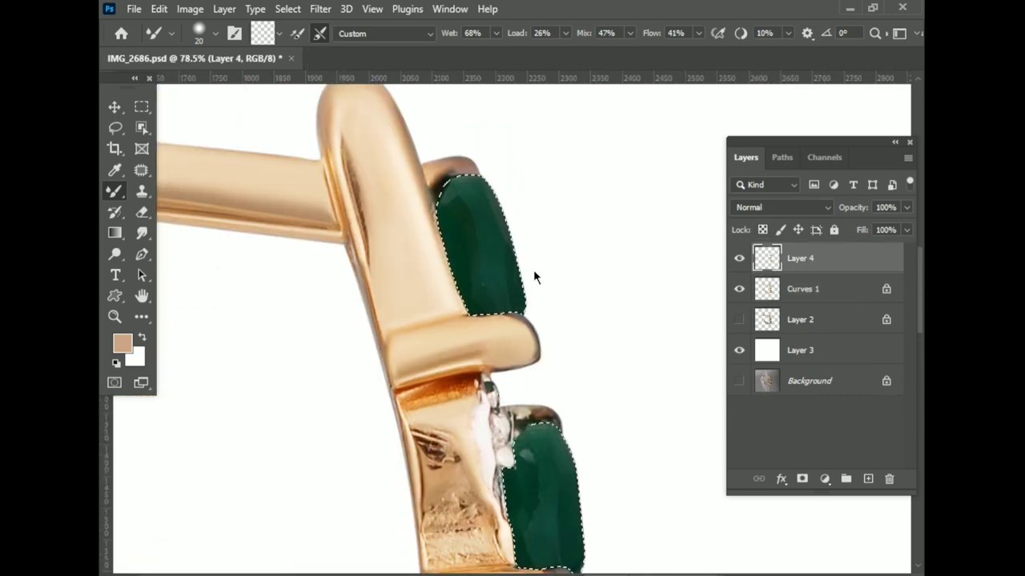
key(ctrl+shift+a)
mouse_move(800, 331)
mouse_down()
mouse_move(828, 331)
mouse_move(822, 356)
mouse_up()
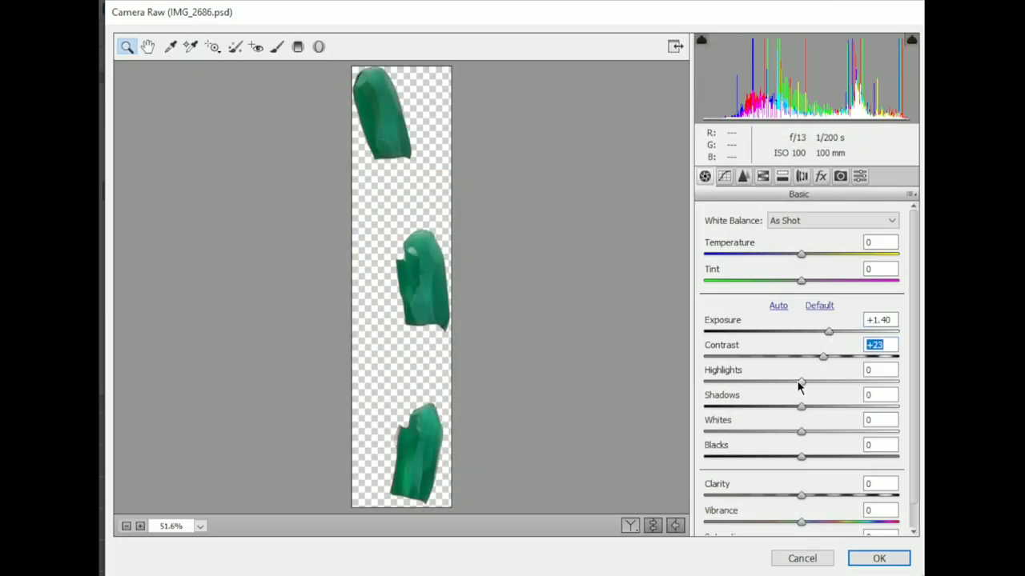
key(Tab)
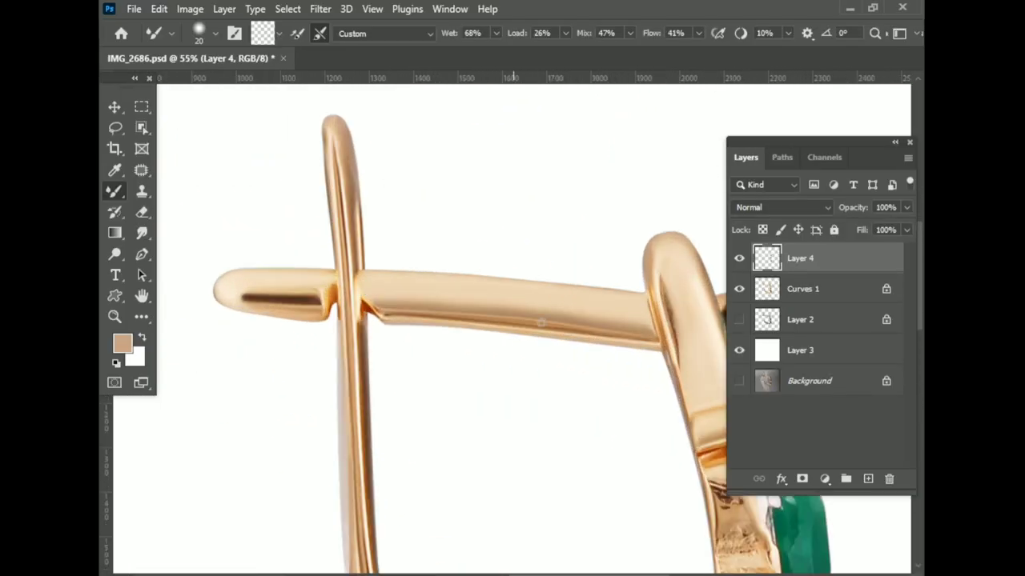
scroll(481, 366, up, 5)
key(alt+bracketleft)
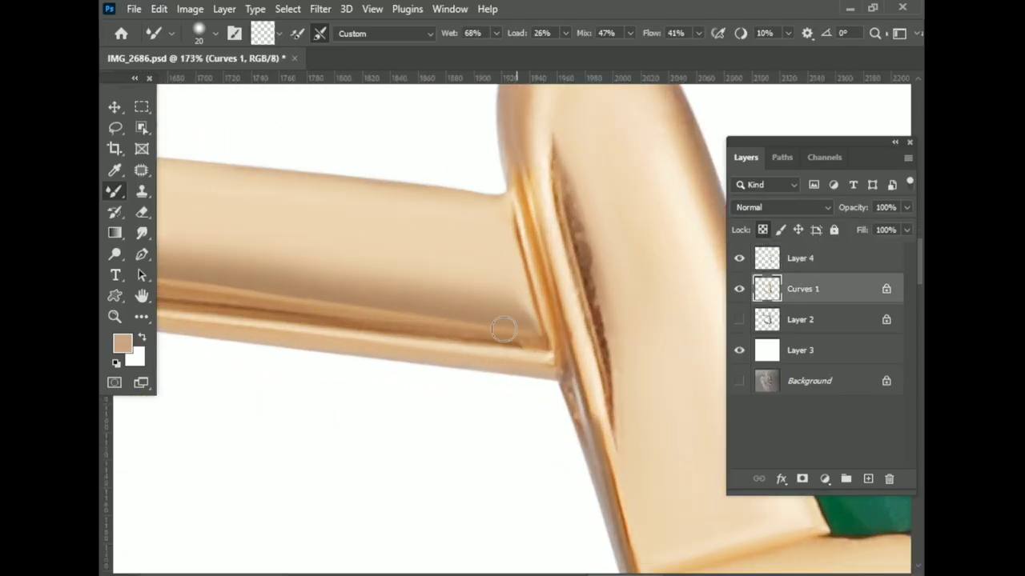
scroll(544, 350, down, 2)
scroll(663, 350, down, 2)
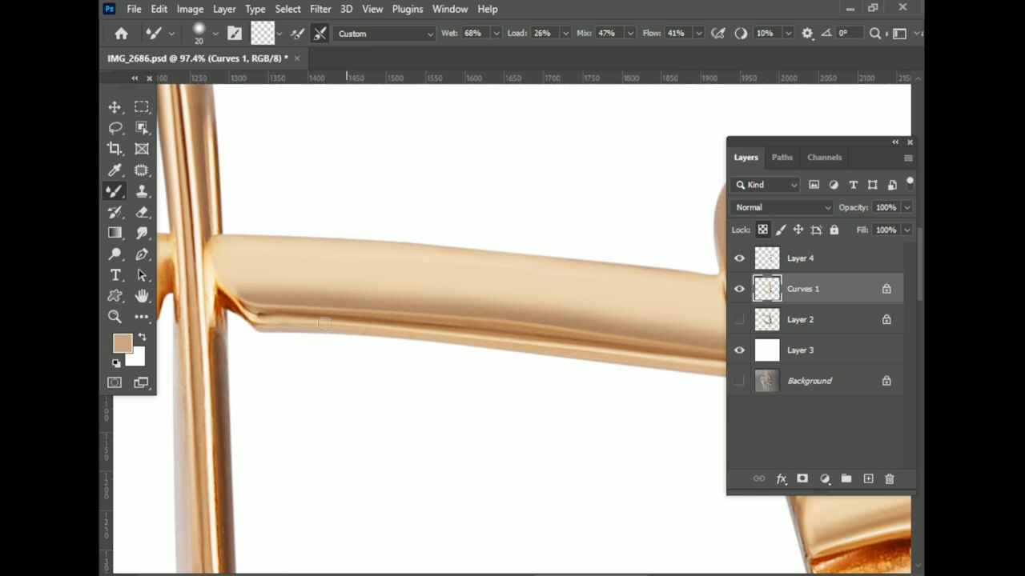
scroll(425, 304, up, 2)
scroll(458, 306, down, 2)
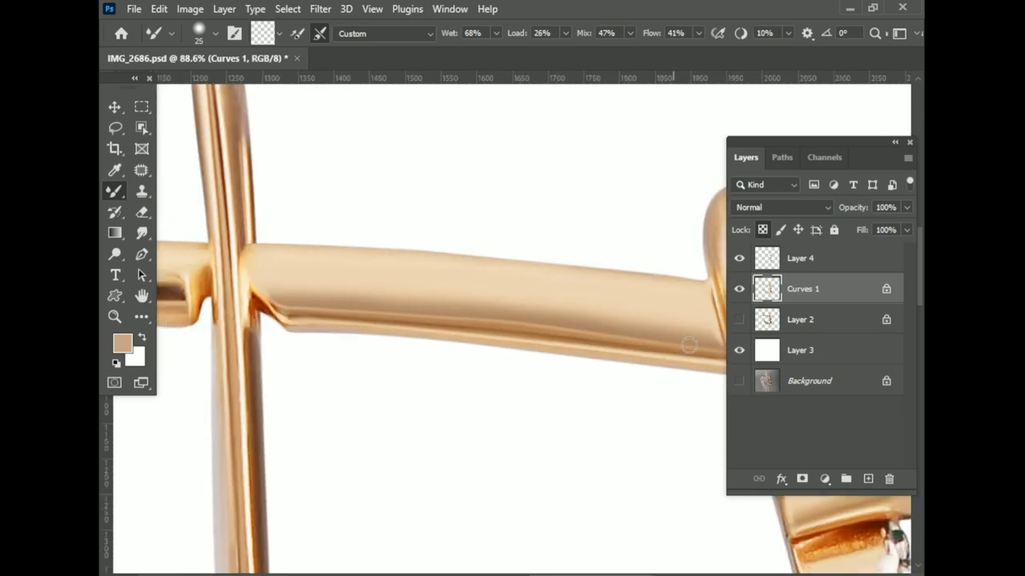
scroll(643, 302, down, 1)
scroll(378, 246, up, 2)
scroll(365, 247, up, 2)
scroll(362, 352, down, 1)
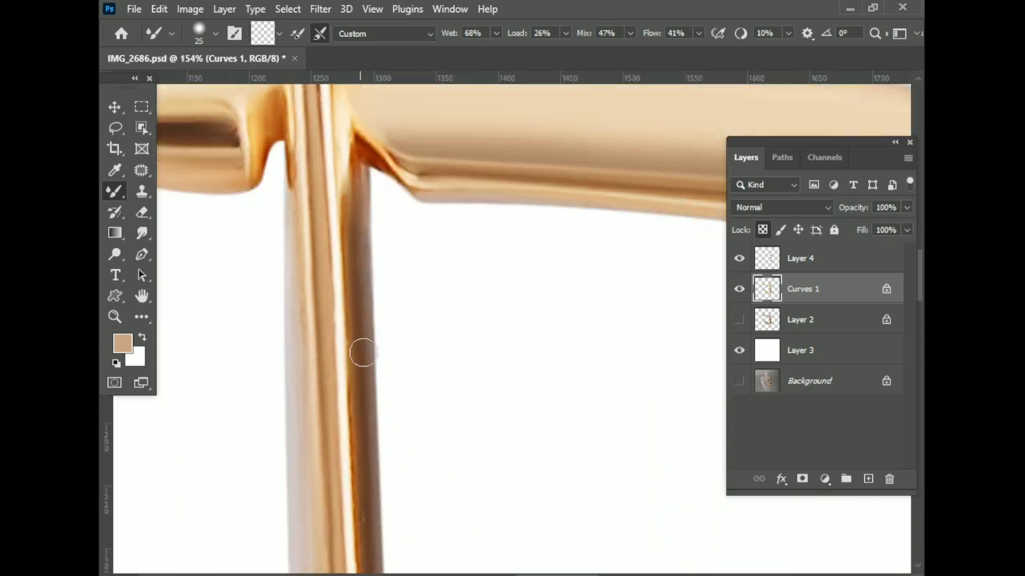
scroll(362, 352, down, 3)
scroll(366, 434, down, 2)
scroll(379, 416, down, 2)
scroll(361, 419, down, 2)
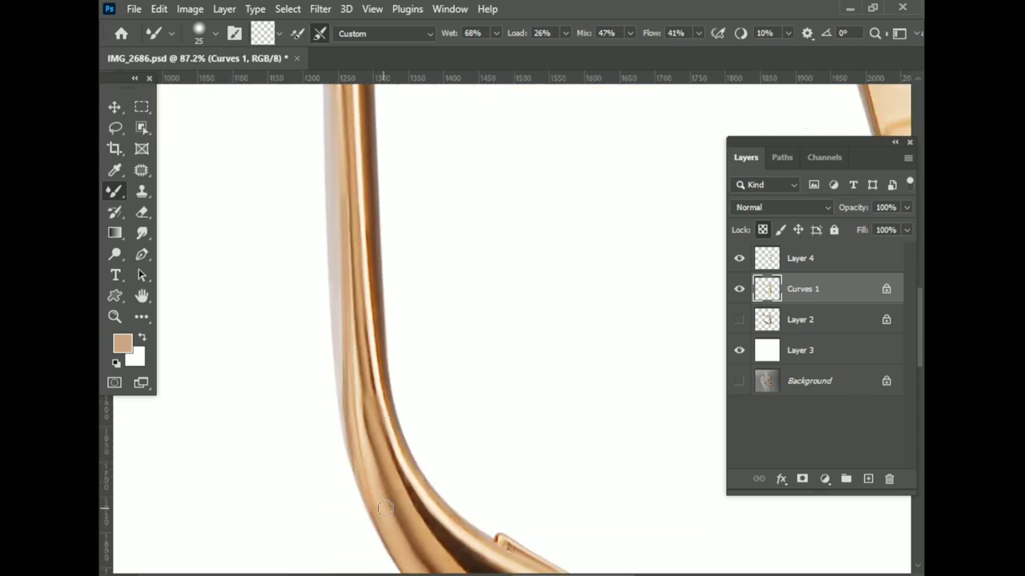
scroll(385, 509, up, 1)
scroll(482, 393, down, 2)
scroll(483, 393, up, 3)
scroll(555, 510, up, 3)
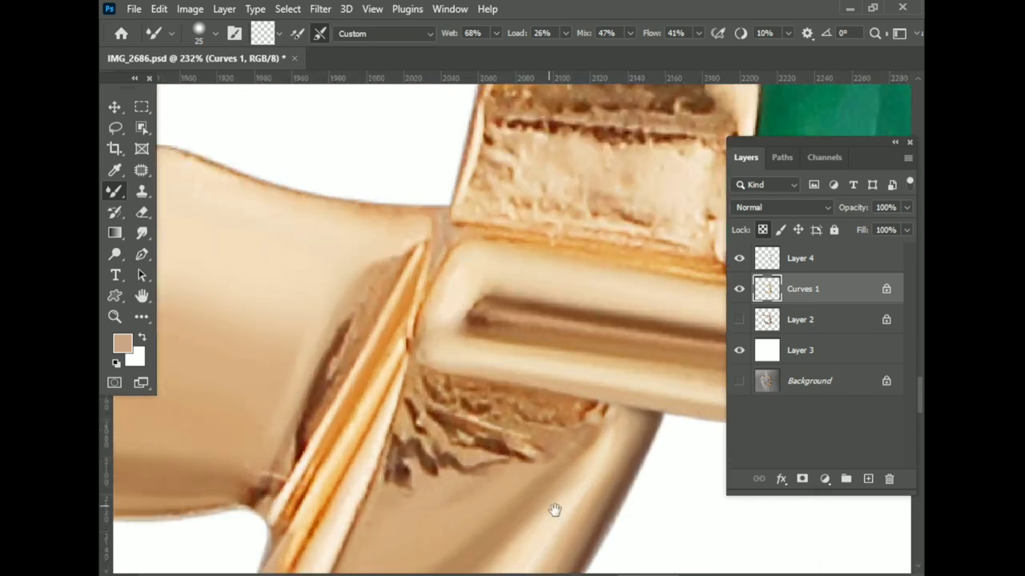
scroll(555, 510, down, 2)
scroll(606, 309, down, 1)
scroll(416, 436, down, 2)
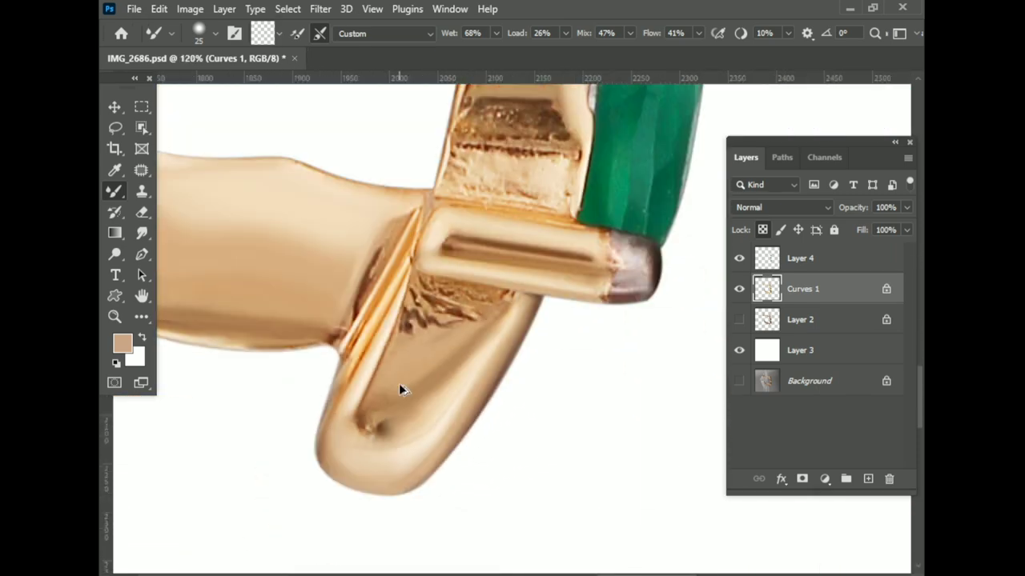
scroll(384, 345, down, 3)
scroll(409, 344, down, 1)
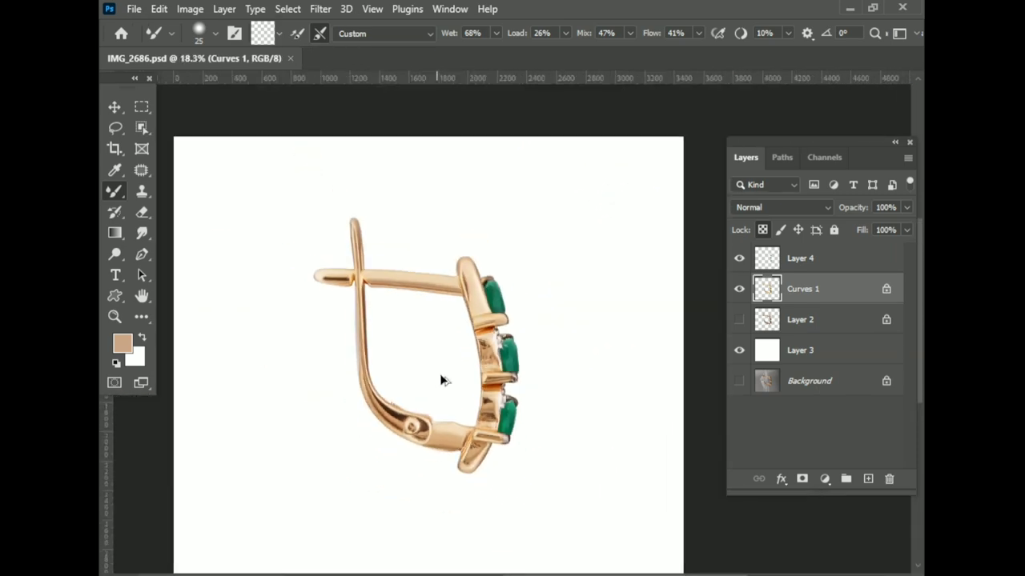
Smudge the rough textured patch in the gem setting into the surrounding gold with a resized Smudge brush
click(800, 260)
scroll(436, 328, up, 3)
scroll(447, 324, up, 2)
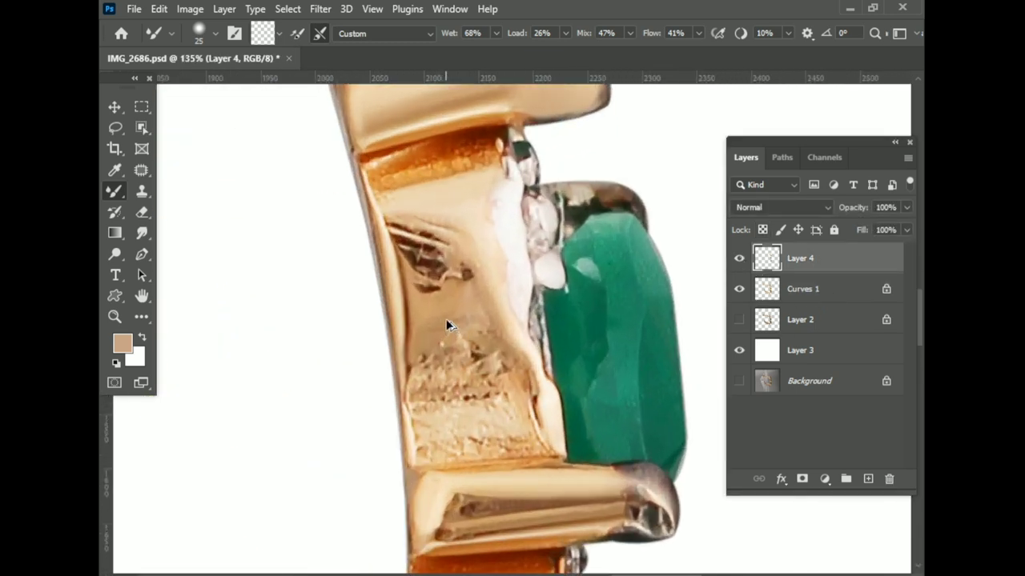
scroll(447, 324, up, 1)
key(alt+bracketleft)
scroll(508, 270, up, 1)
key(r)
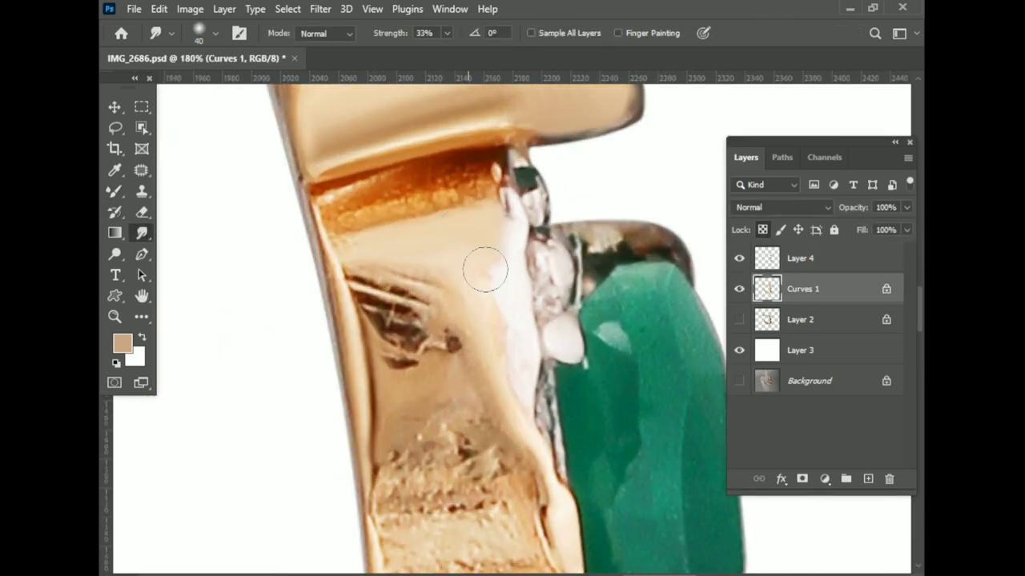
key(bracketleft)
scroll(396, 350, down, 1)
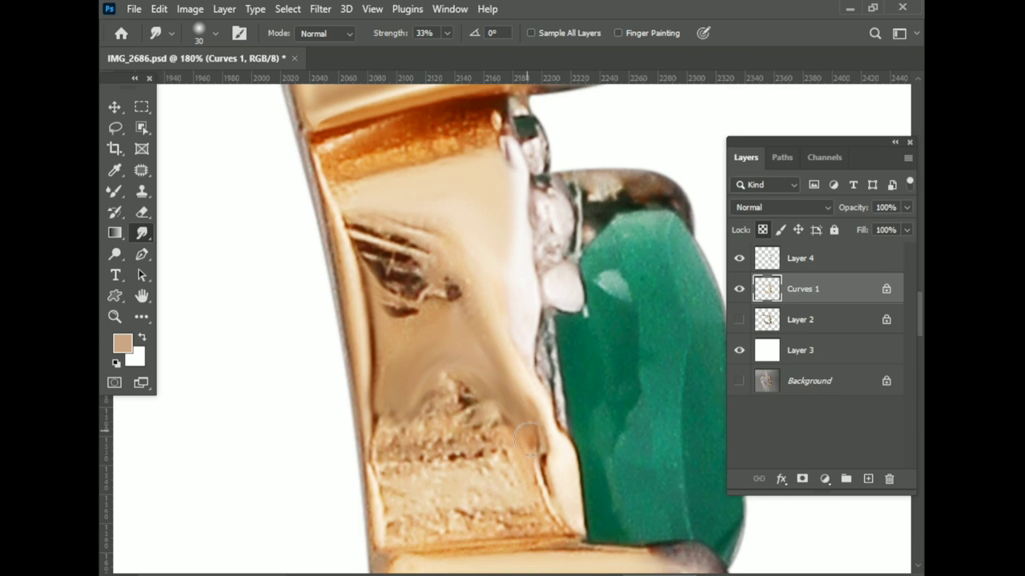
key(bracketright)
drag(528, 439, 435, 403)
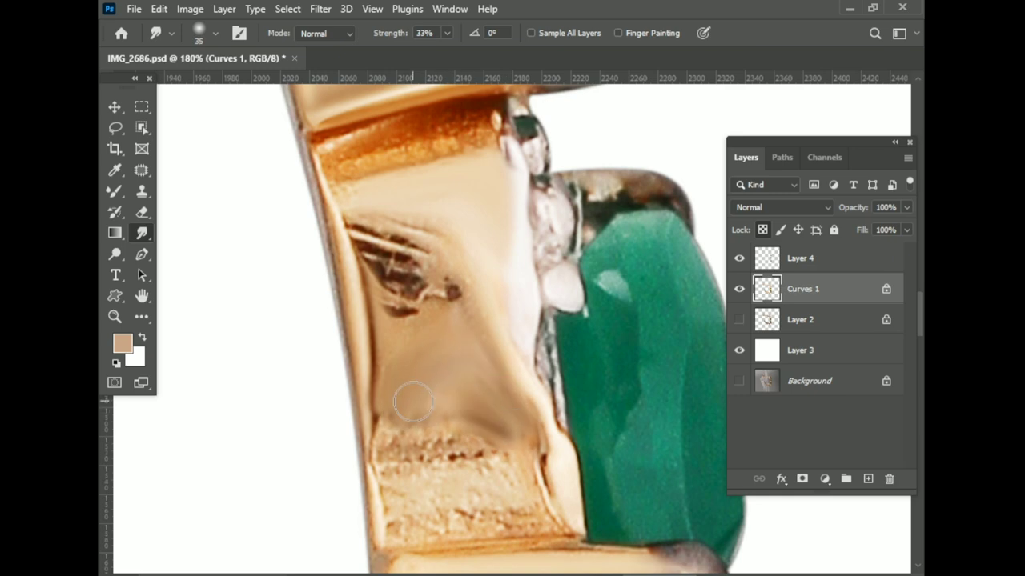
Return to the Mixer Brush and scroll through the layers to check the smoothed metal
key(b)
scroll(406, 258, up, 1)
scroll(376, 240, down, 1)
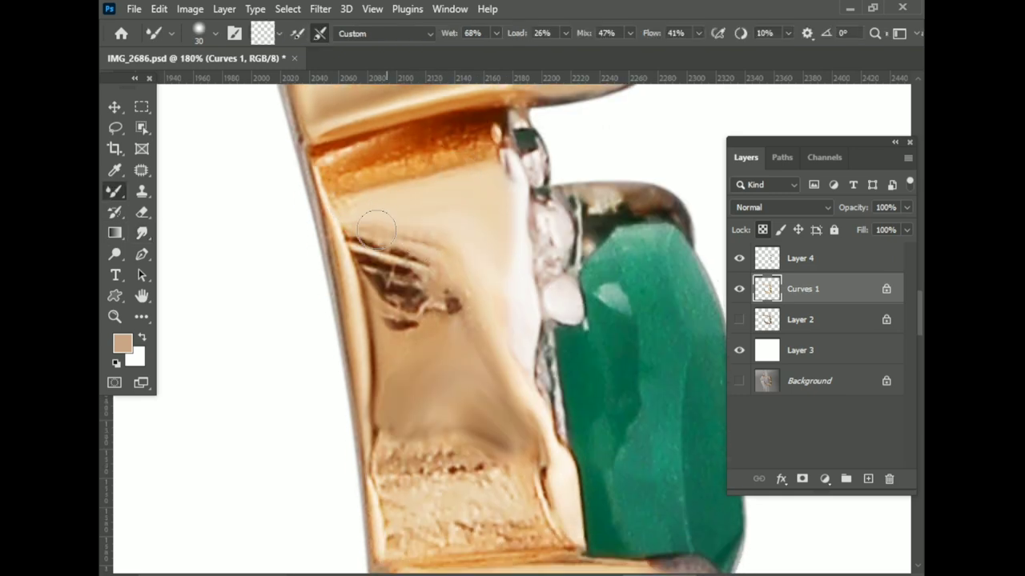
scroll(448, 300, down, 1)
scroll(488, 272, down, 2)
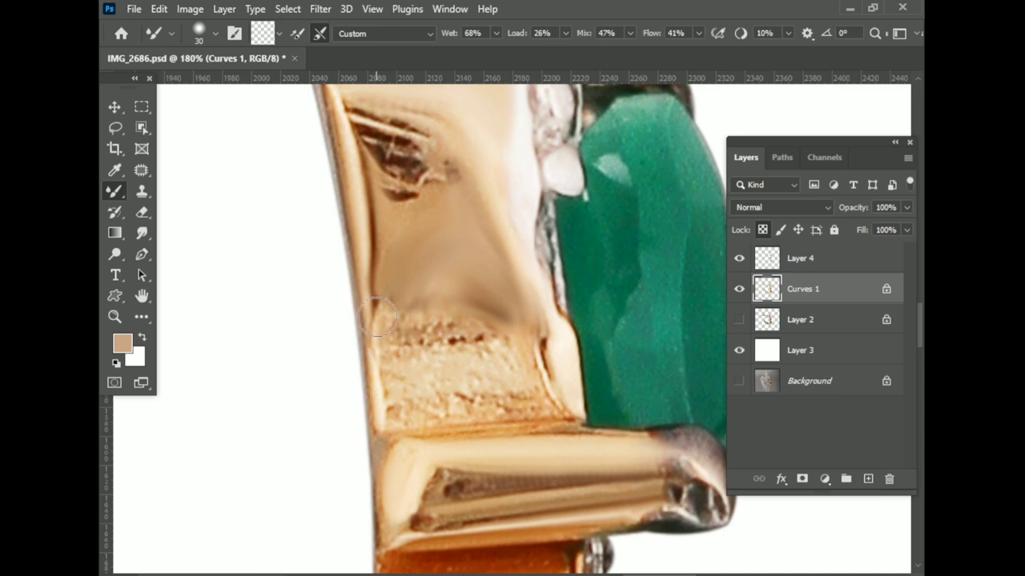
scroll(388, 312, down, 2)
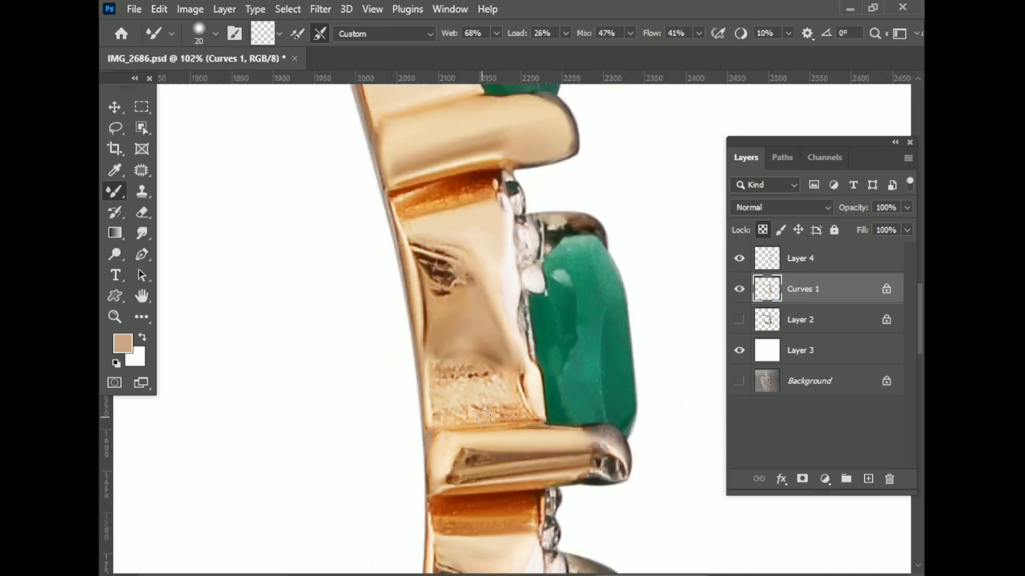
scroll(406, 331, up, 4)
scroll(292, 392, down, 4)
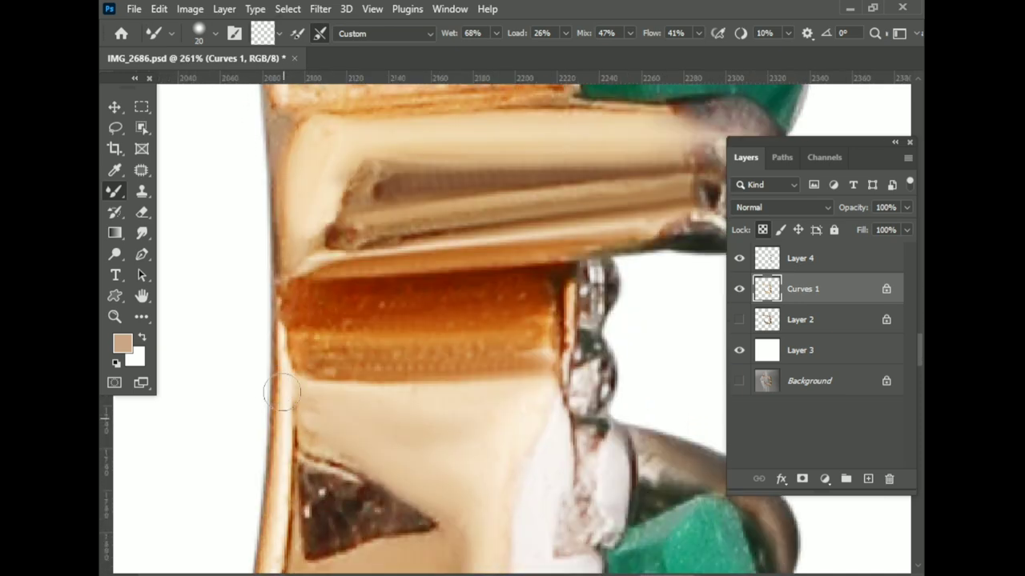
scroll(342, 394, down, 3)
scroll(402, 391, down, 4)
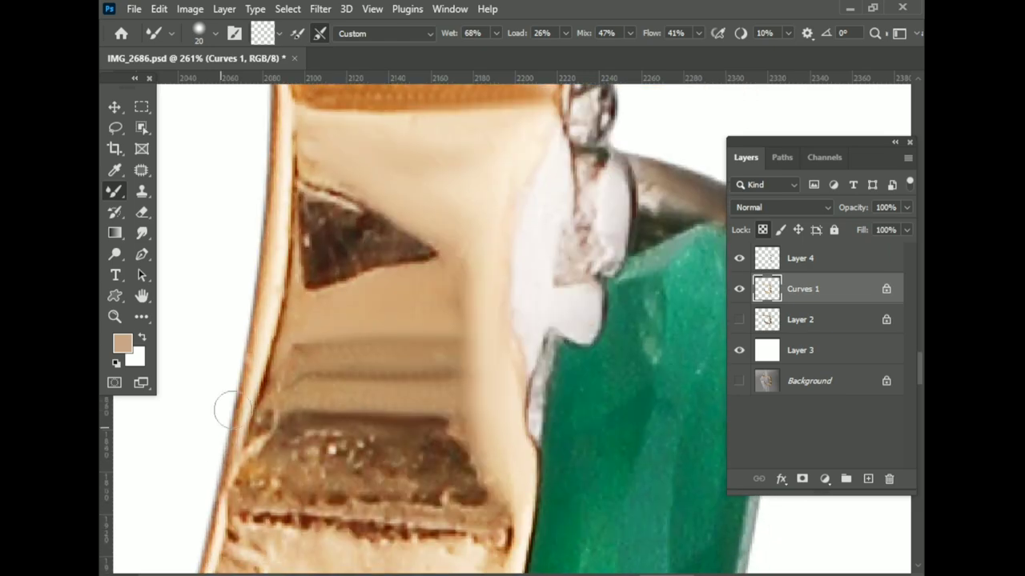
scroll(369, 454, down, 2)
scroll(456, 460, down, 3)
scroll(417, 436, down, 3)
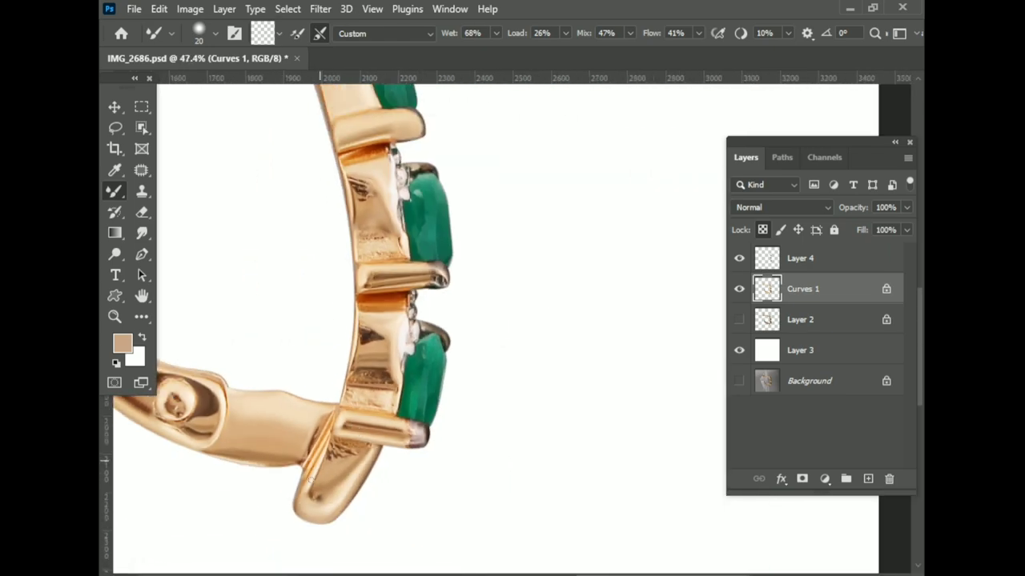
scroll(417, 435, down, 3)
Group Layer 4 and Curves 1 into Group 1, comparing against the original backdrop
scroll(416, 436, down, 2)
shift+click(804, 257)
key(ctrl+g)
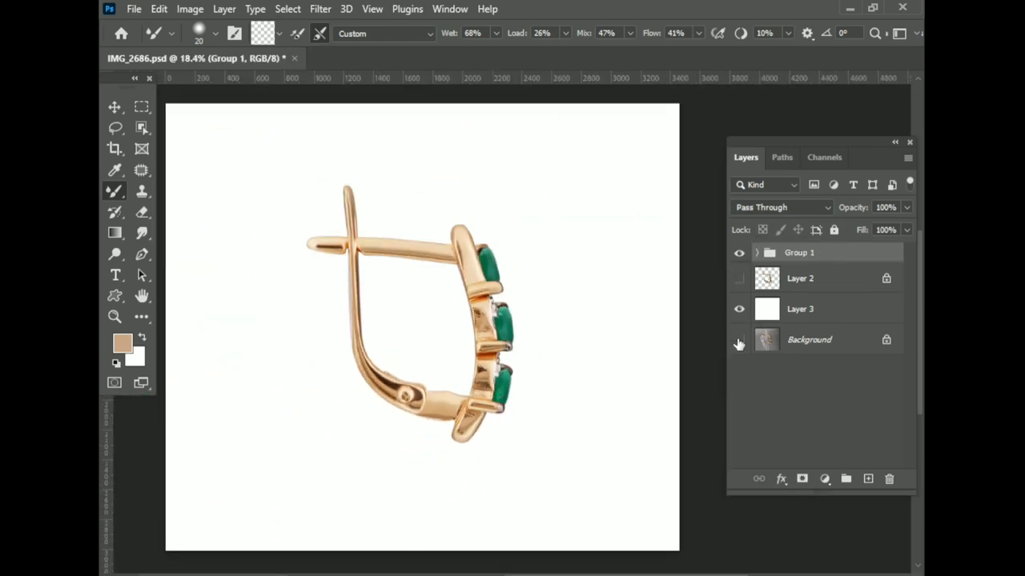
drag(738, 343, 738, 309)
scroll(433, 311, up, 2)
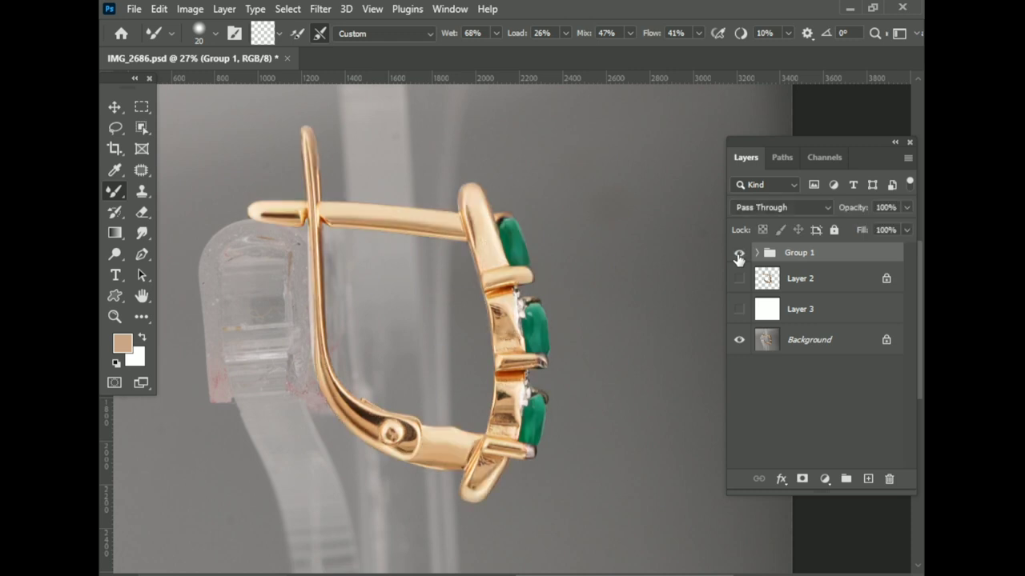
click(738, 309)
Crop the image tighter around the earring on the white background
scroll(328, 268, down, 3)
key(c)
drag(324, 219, 574, 445)
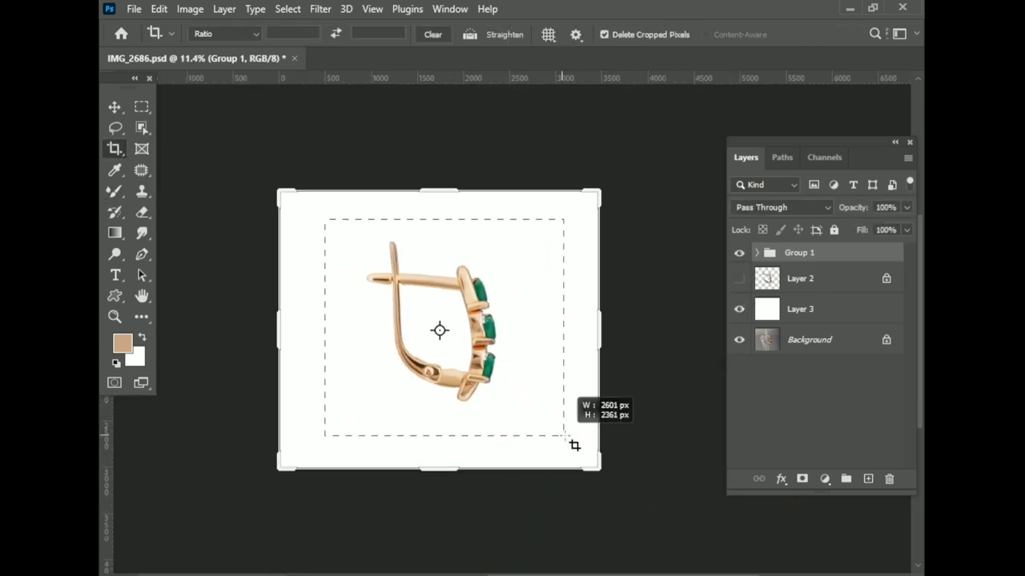
key(Return)
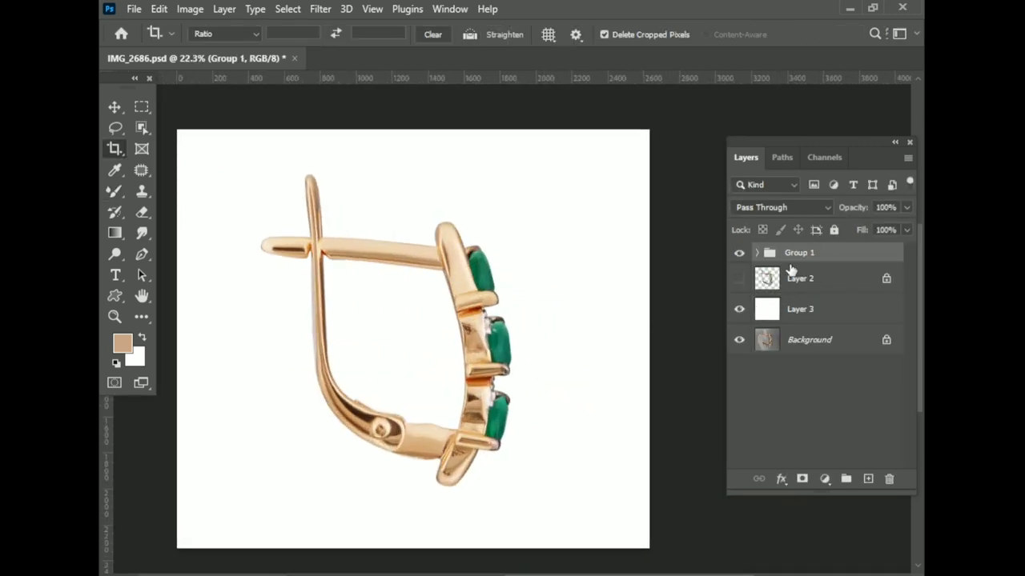
Duplicate Group 1 and merge the group into a single layer
key(ctrl+j)
key(ctrl+e)
key(ctrl+t)
key(Escape)
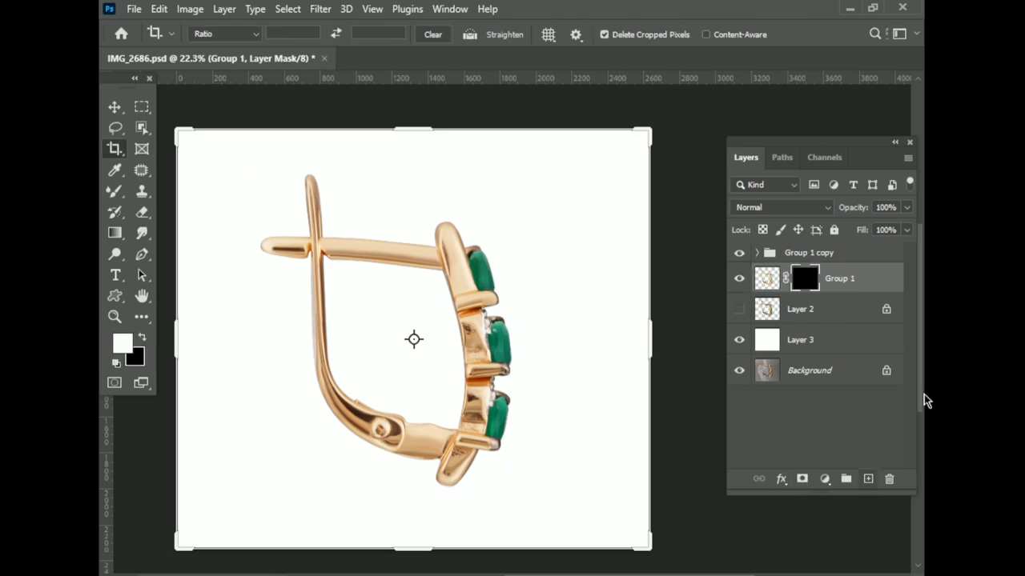
key(ctrl+t)
Flip the merged earring copy vertically and place it below the original as a reflection
scroll(407, 403, down, 2)
right_click(411, 245)
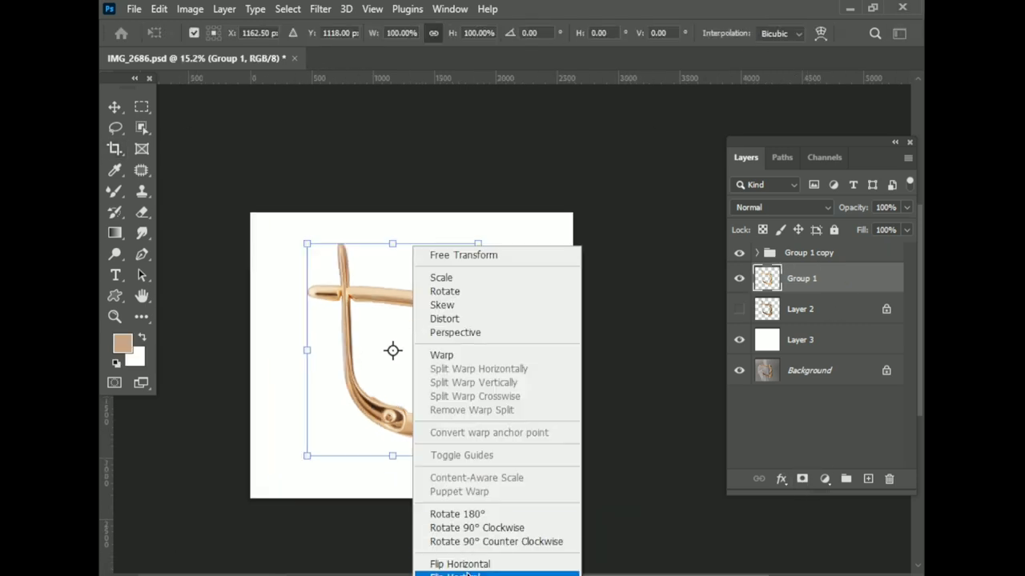
click(445, 572)
drag(417, 307, 393, 560)
key(Return)
Extend the canvas for the reflection, add a black layer mask, and open the Gradient Editor
key(c)
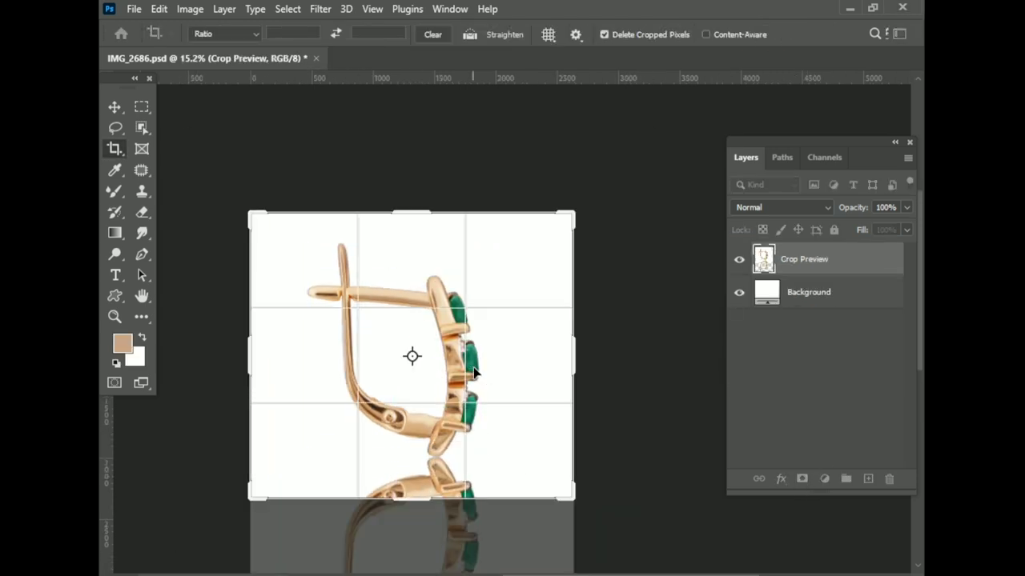
click(115, 109)
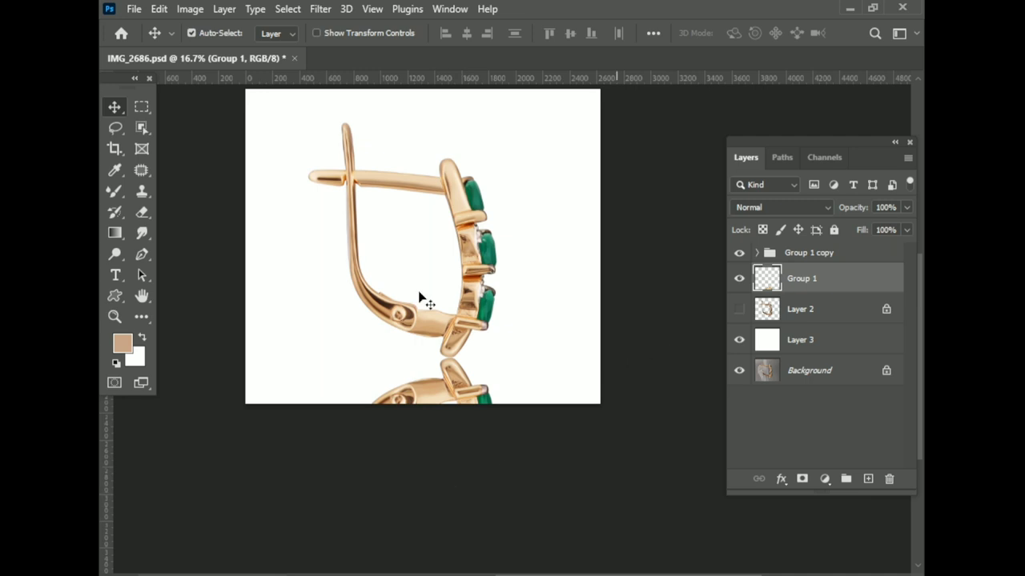
alt+click(802, 479)
click(114, 232)
click(224, 33)
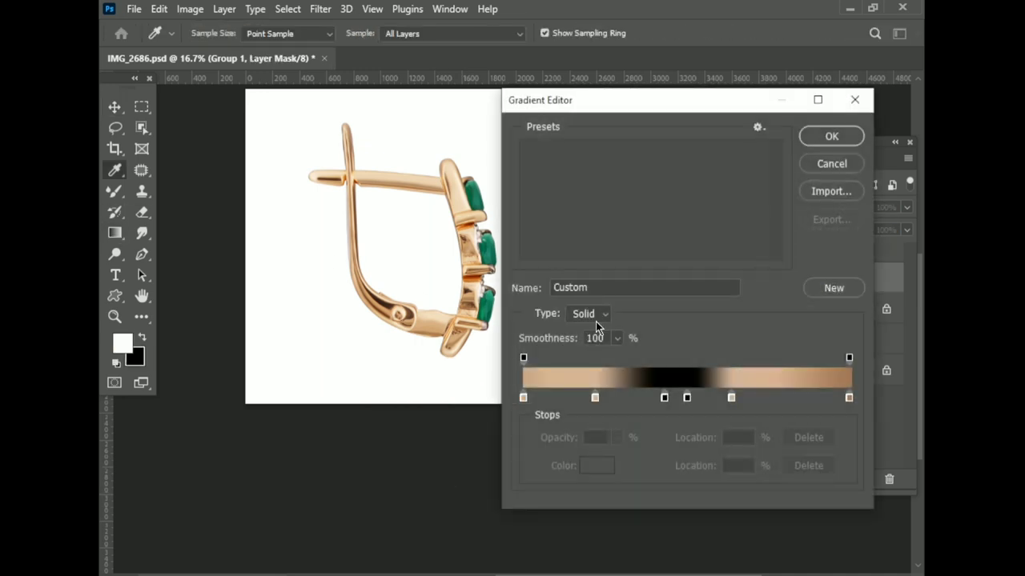